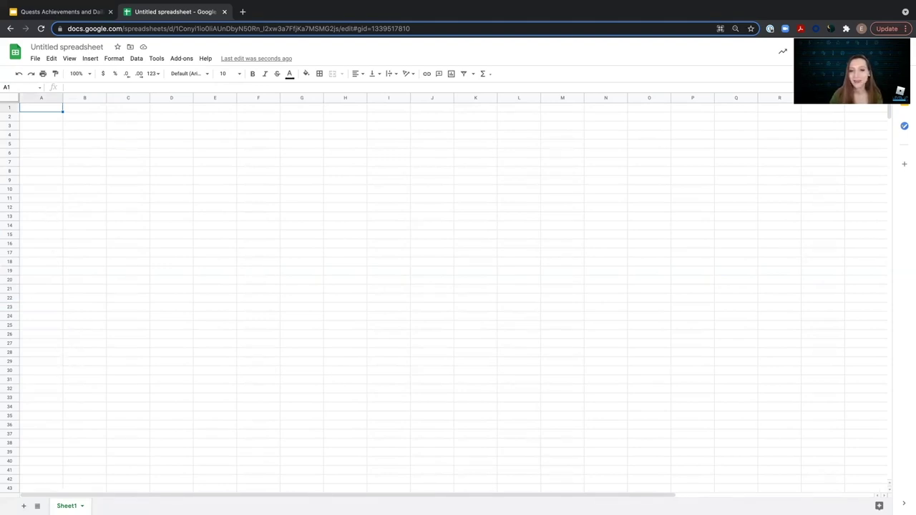
Rename the Sheet1 tab to ALL TASKS.
{"action": "double_click", "coordinate": [66, 506]}
{"action": "type", "text": "A"}
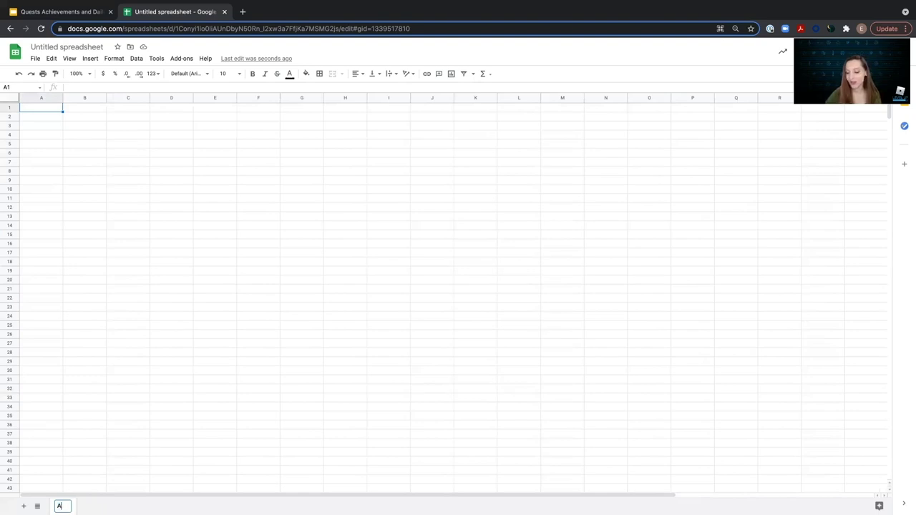
{"action": "type", "text": "LL TASKS"}
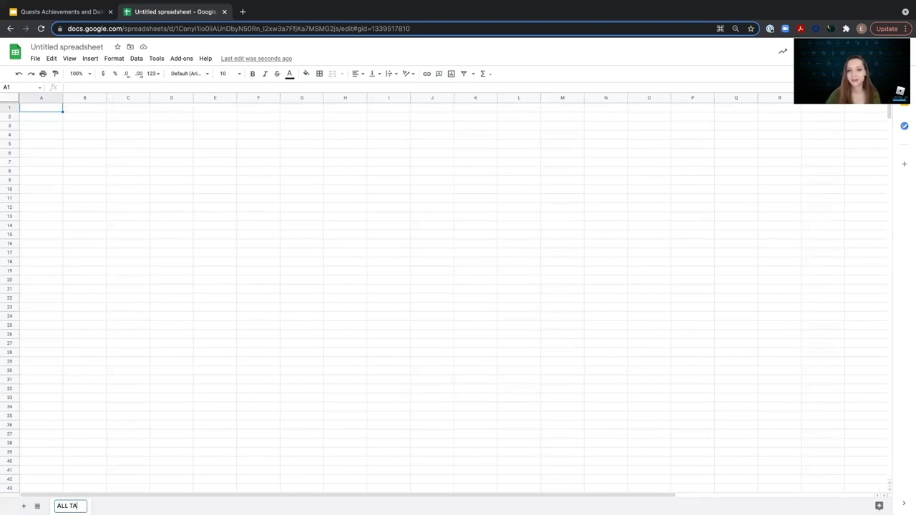
{"action": "left_click", "coordinate": [91, 399]}
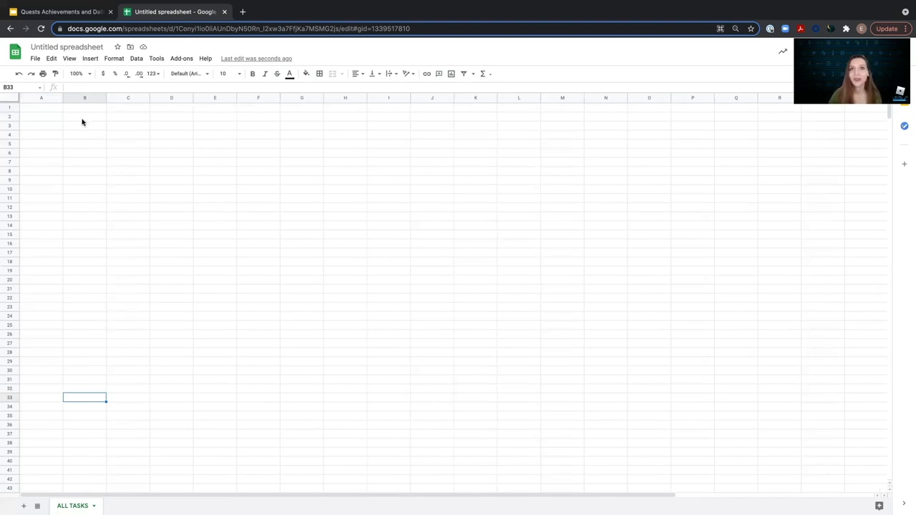
Widen column A and fill in the header "Category" in A1 with the description "High-level systems" in A2.
{"action": "left_click", "coordinate": [60, 110]}
{"action": "left_click_drag", "start_coordinate": [63, 98], "coordinate": [88, 98]}
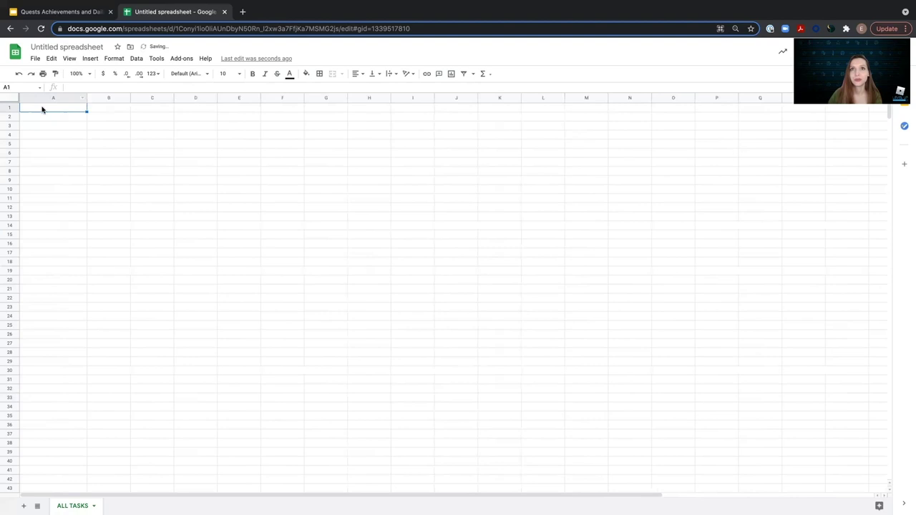
{"action": "double_click", "coordinate": [46, 106]}
{"action": "type", "text": "Category"}
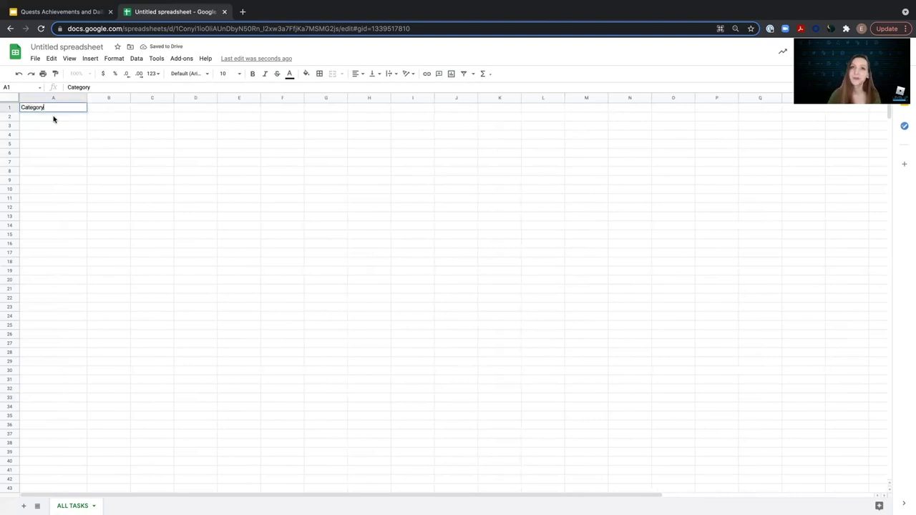
{"action": "key", "text": "Return"}
{"action": "type", "text": "High-"}
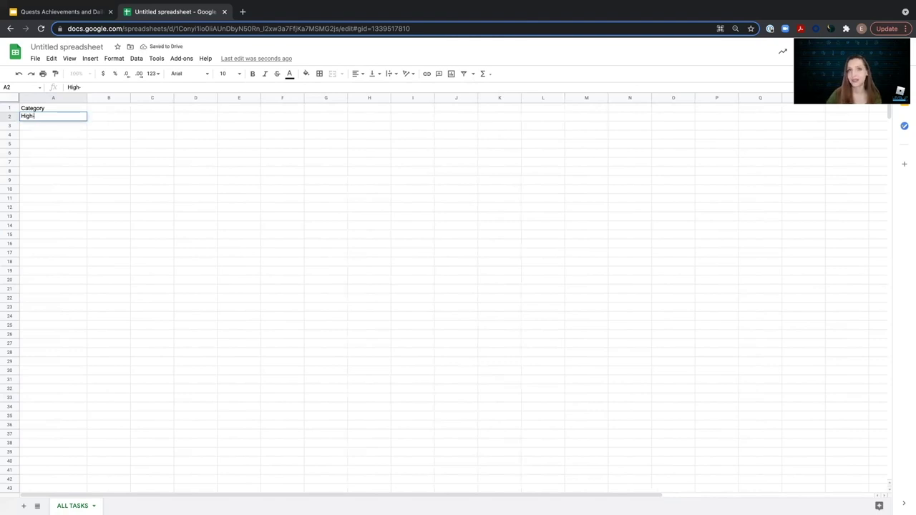
{"action": "type", "text": "level systems"}
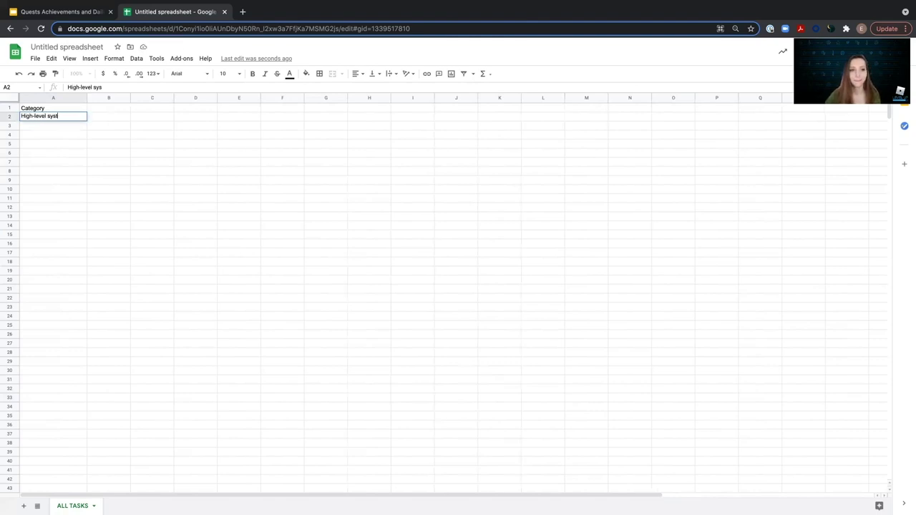
{"action": "left_click", "coordinate": [111, 146]}
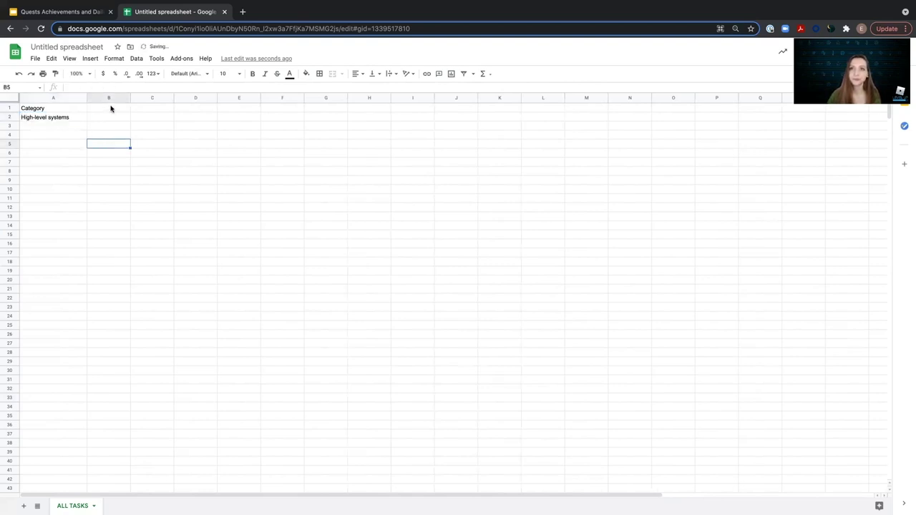
Widen column B and fill in the header "Task" in B1 with the description "Goal/Activity (Verb)" in B2.
{"action": "left_click_drag", "start_coordinate": [131, 98], "coordinate": [174, 99]}
{"action": "left_click", "coordinate": [131, 109]}
{"action": "double_click", "coordinate": [131, 113]}
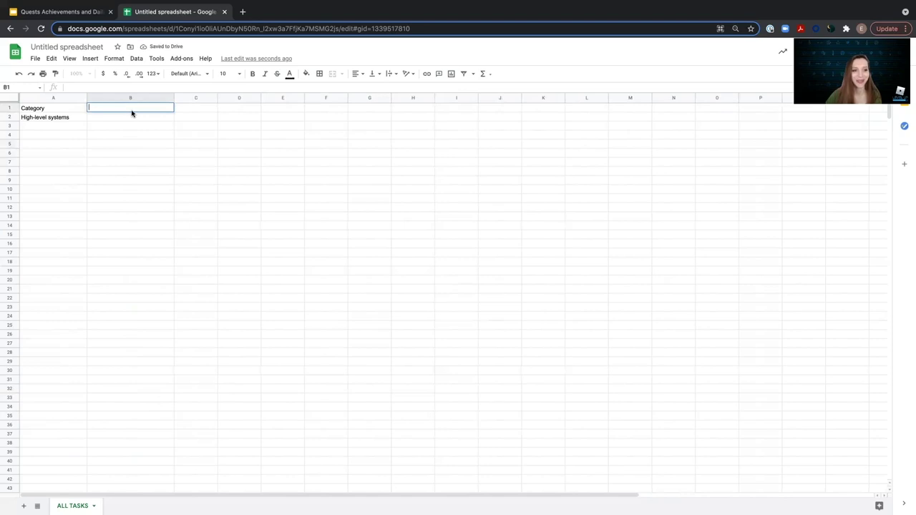
{"action": "type", "text": "Task"}
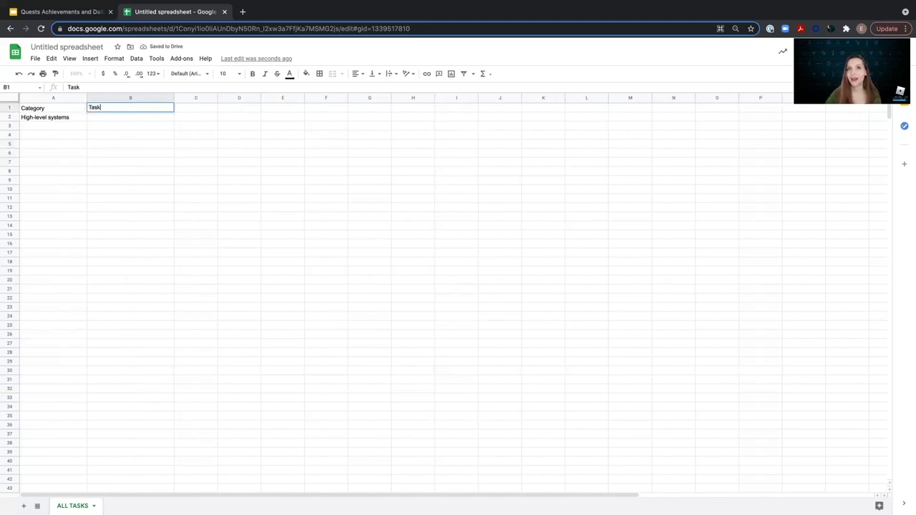
{"action": "left_click", "coordinate": [129, 116]}
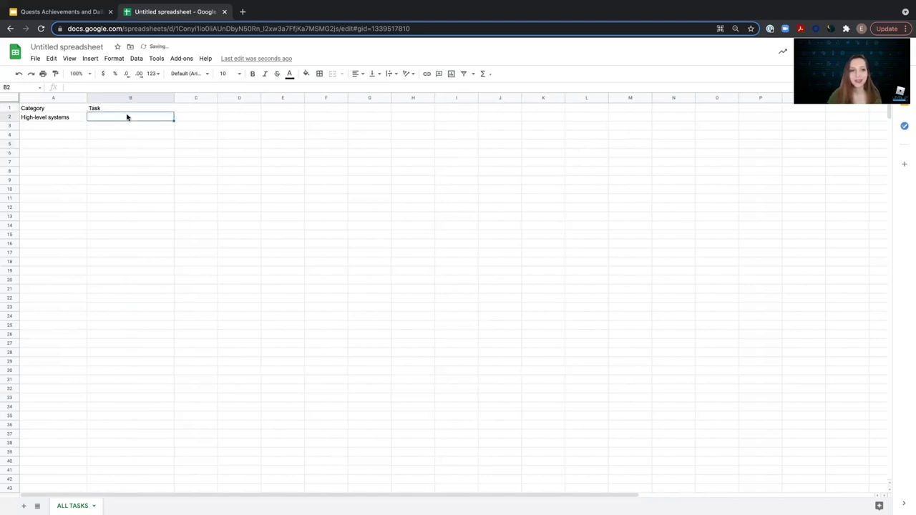
{"action": "type", "text": "Goal"}
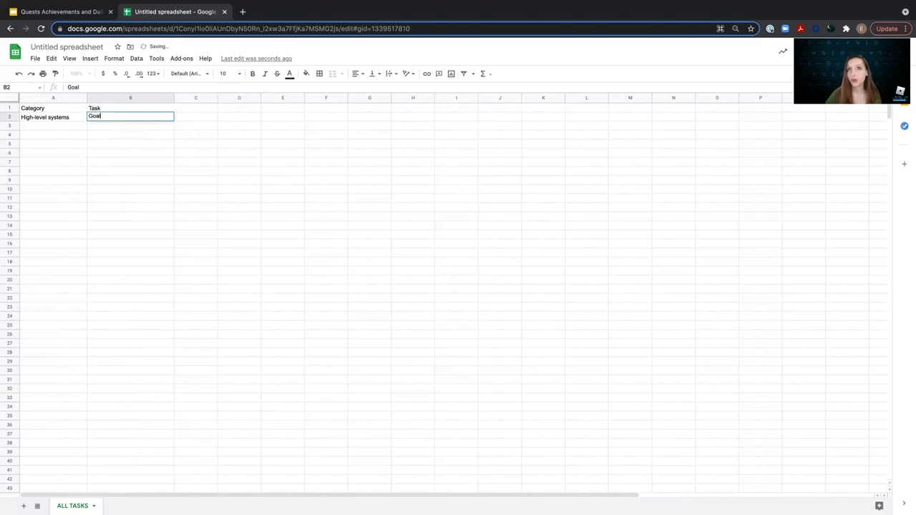
{"action": "type", "text": "/Activi"}
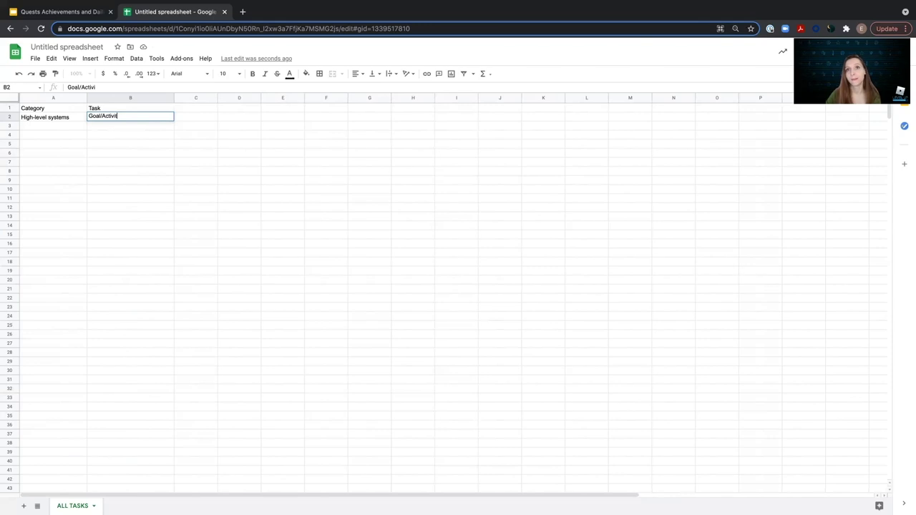
{"action": "type", "text": "ty (Verb"}
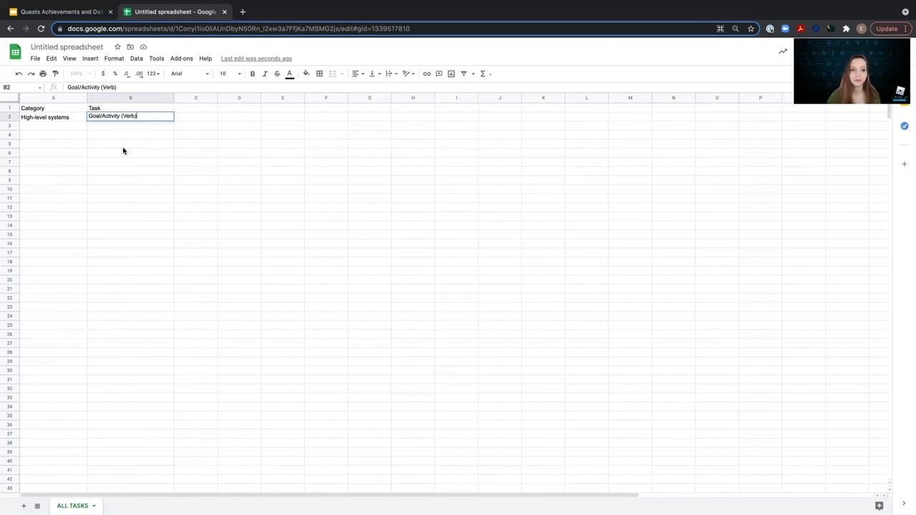
{"action": "left_click", "coordinate": [153, 163]}
Widen column C and fill in the header "Default Task Text" in C1 with the description "Basic version of player-facing text" in C2.
{"action": "left_click", "coordinate": [200, 108]}
{"action": "left_click_drag", "start_coordinate": [217, 98], "coordinate": [263, 98]}
{"action": "double_click", "coordinate": [211, 108]}
{"action": "type", "text": "D"}
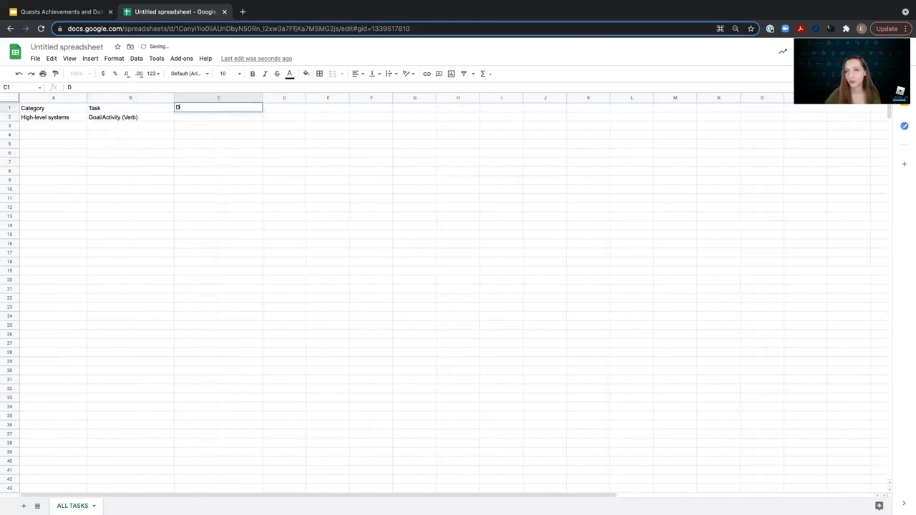
{"action": "type", "text": "efault Task Text"}
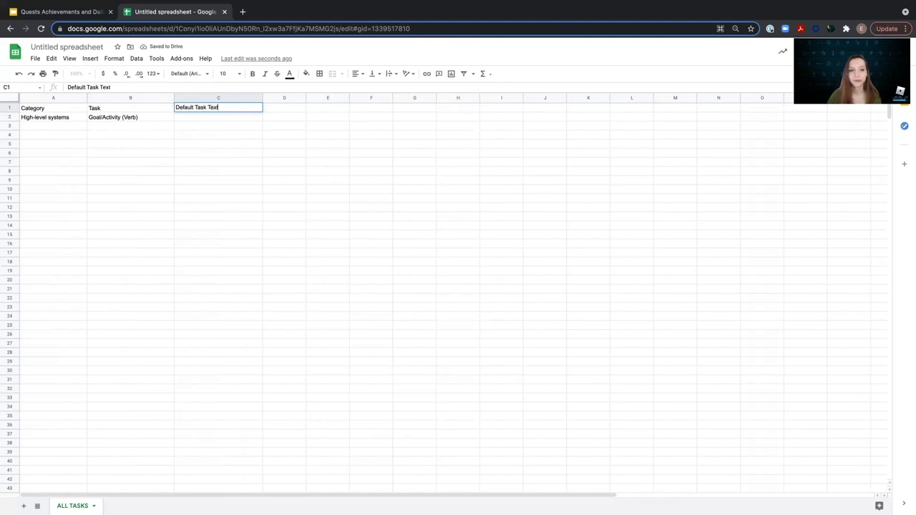
{"action": "left_click", "coordinate": [202, 120]}
{"action": "type", "text": "Ba"}
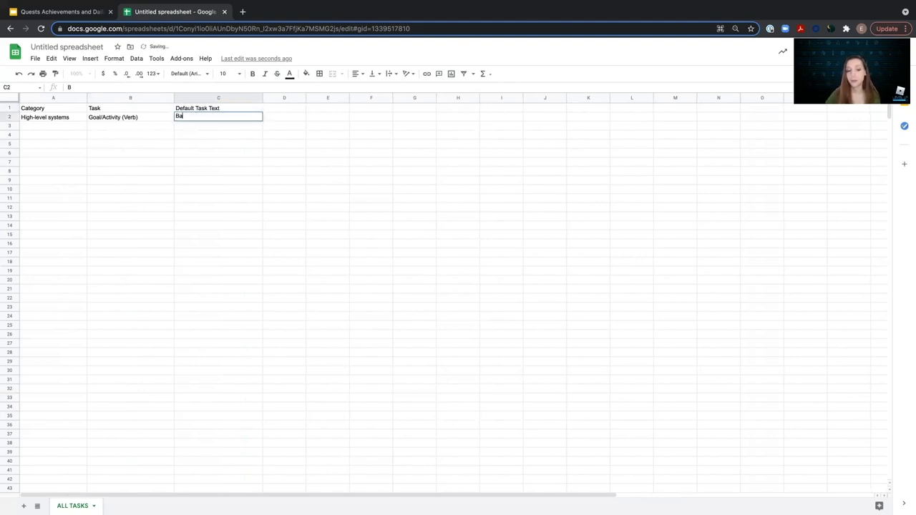
{"action": "type", "text": "sic version of"}
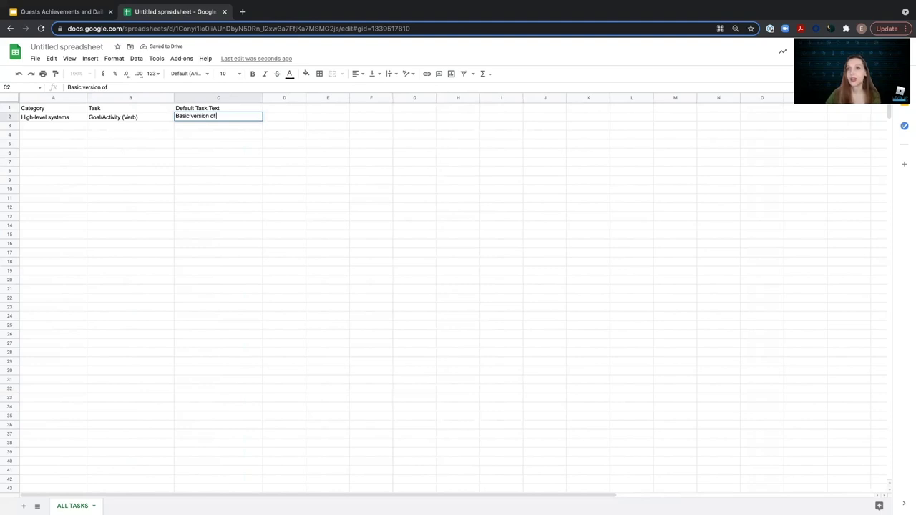
{"action": "type", "text": " player-facing text"}
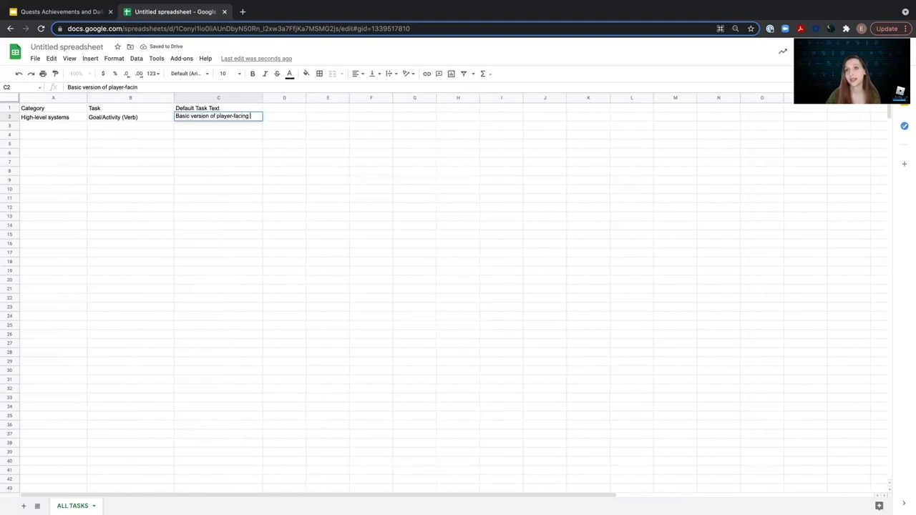
{"action": "left_click", "coordinate": [218, 136]}
{"action": "left_click", "coordinate": [218, 118]}
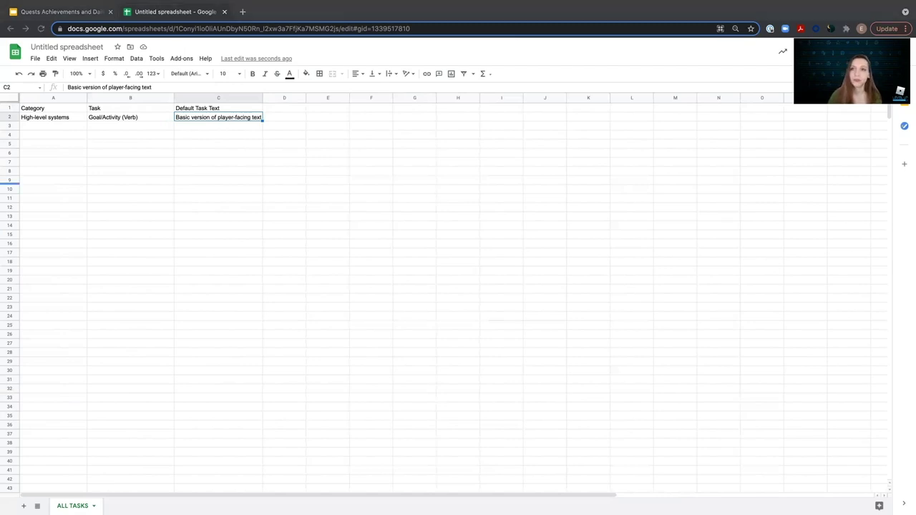
{"action": "left_click", "coordinate": [232, 126]}
Widen column D and fill in the header "Character Count" in D1 with the description "Characters in default task text" in D2.
{"action": "left_click_drag", "start_coordinate": [305, 98], "coordinate": [372, 98]}
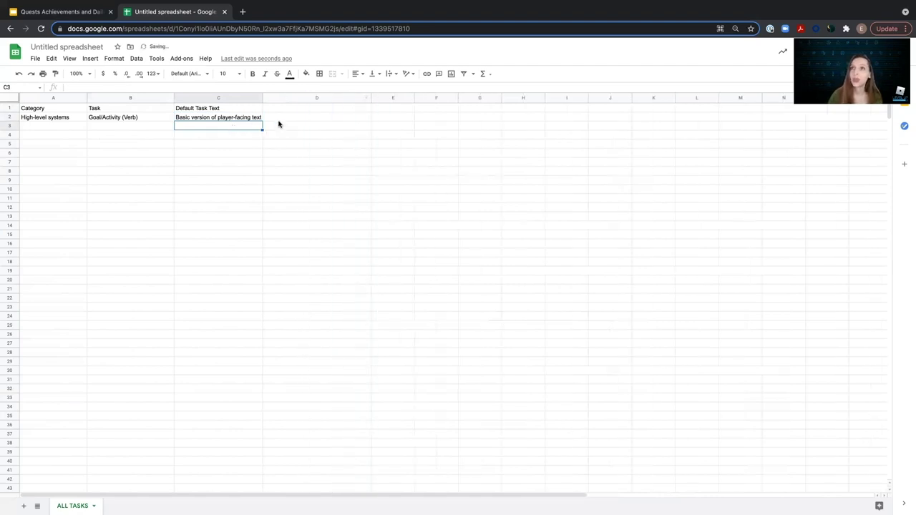
{"action": "left_click", "coordinate": [287, 109]}
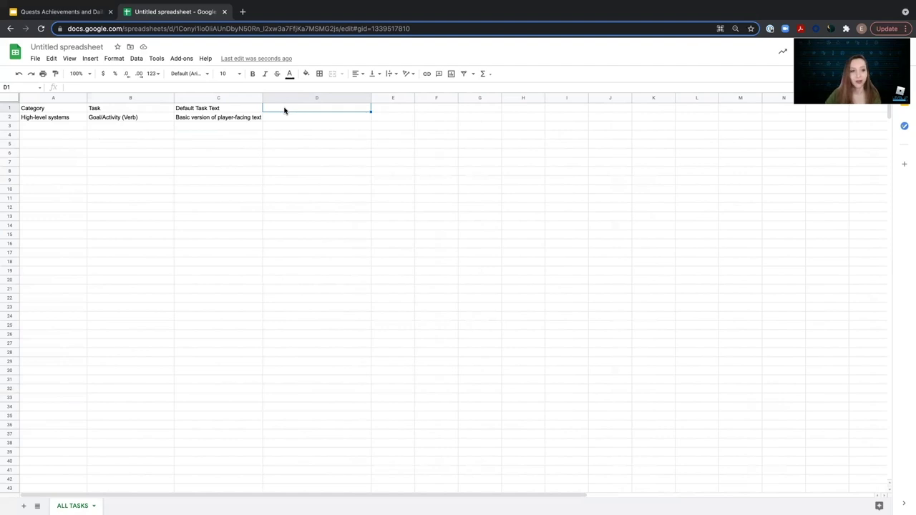
{"action": "type", "text": "Character Count"}
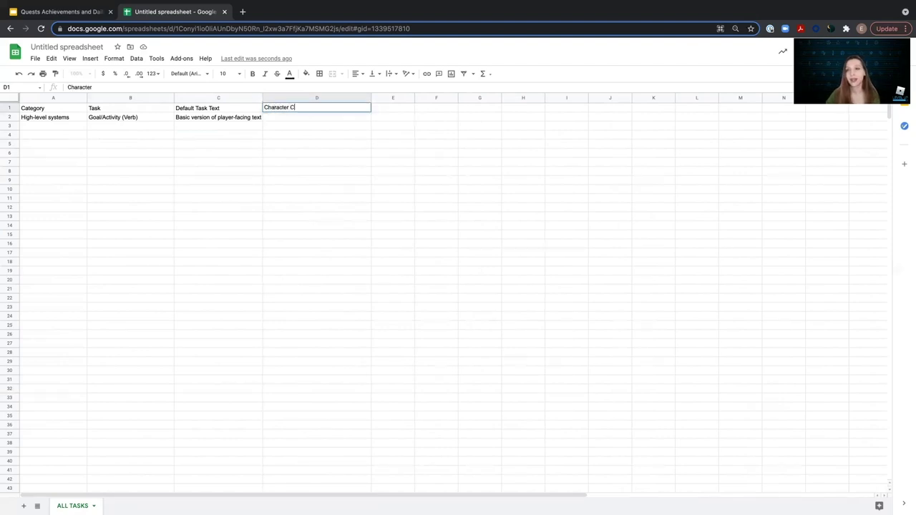
{"action": "left_click", "coordinate": [283, 120]}
{"action": "type", "text": "Characters "}
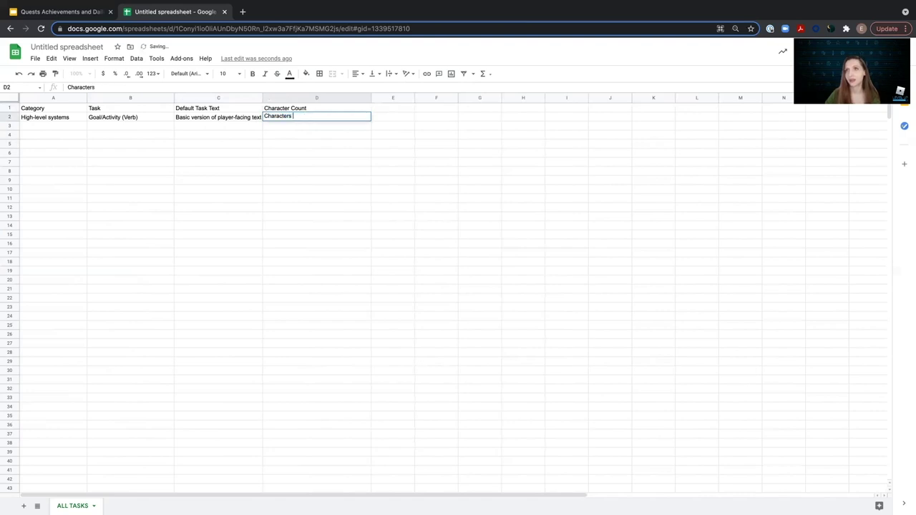
{"action": "type", "text": "in defaul"}
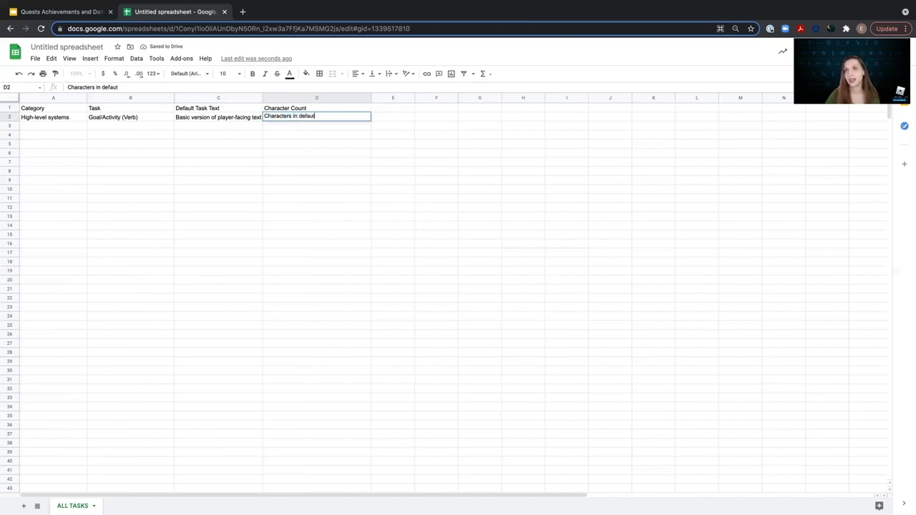
{"action": "type", "text": "t task"}
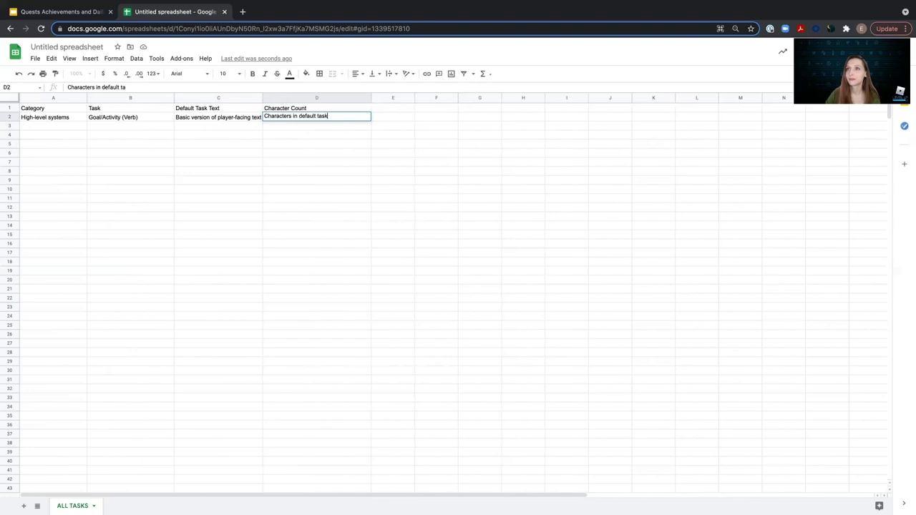
{"action": "type", "text": " text"}
Enter the formula =LEN(C3) in D3 to count the characters of the default task text.
{"action": "left_click", "coordinate": [329, 128]}
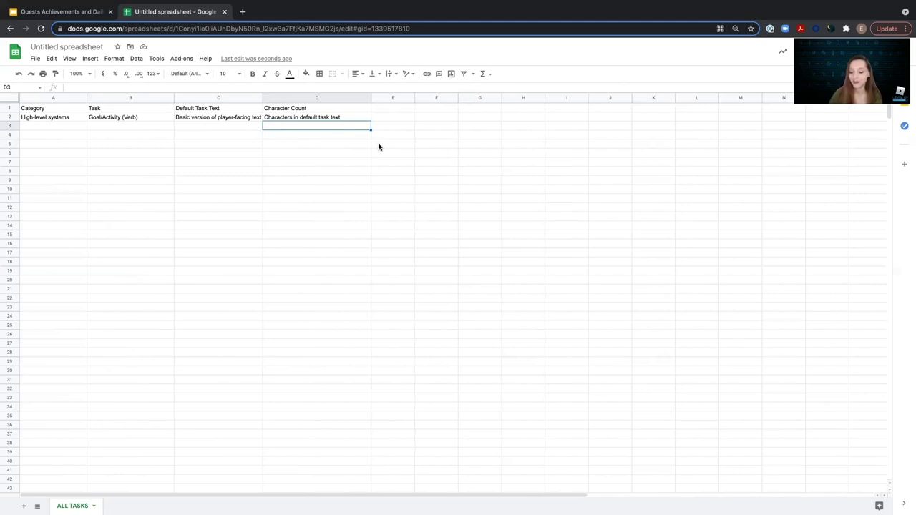
{"action": "type", "text": "="}
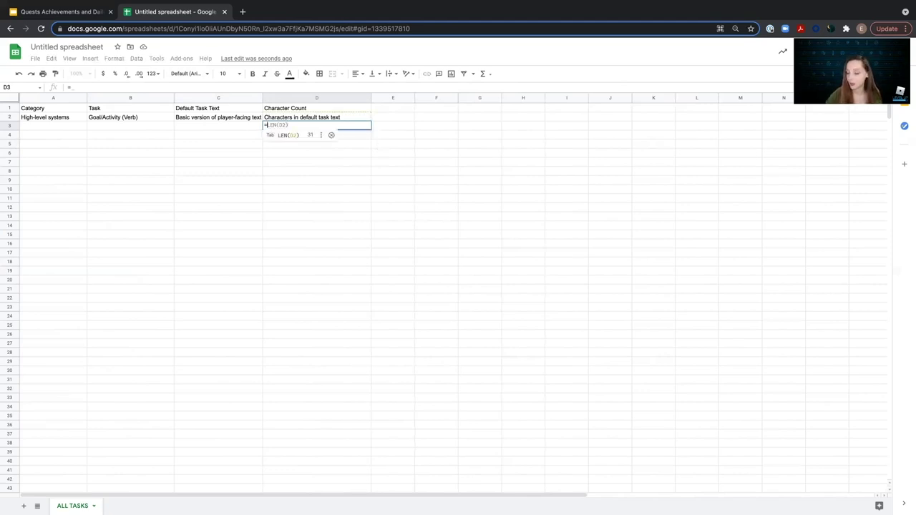
{"action": "type", "text": "LEN"}
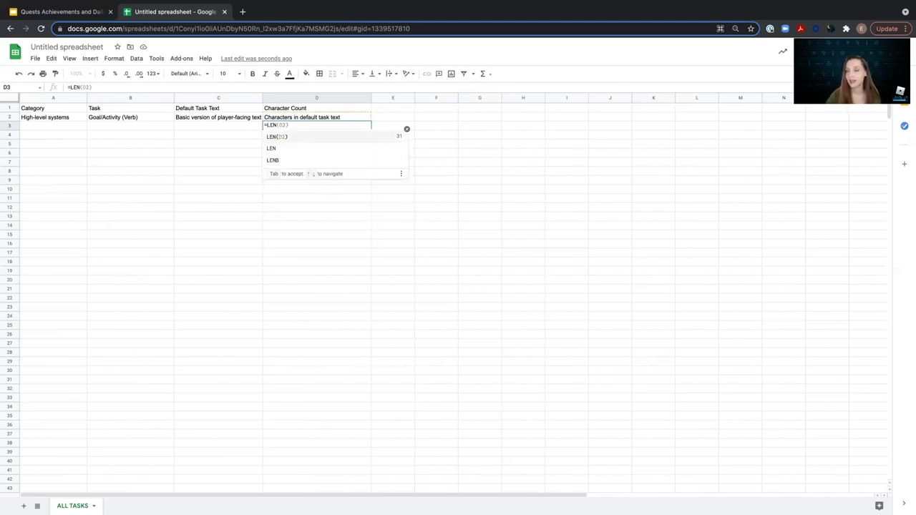
{"action": "type", "text": "("}
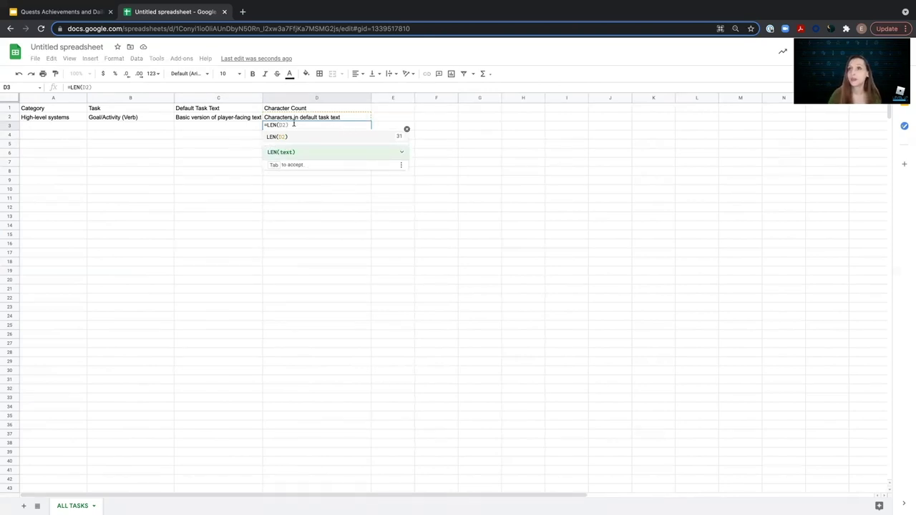
{"action": "left_click", "coordinate": [224, 127]}
{"action": "type", "text": ")"}
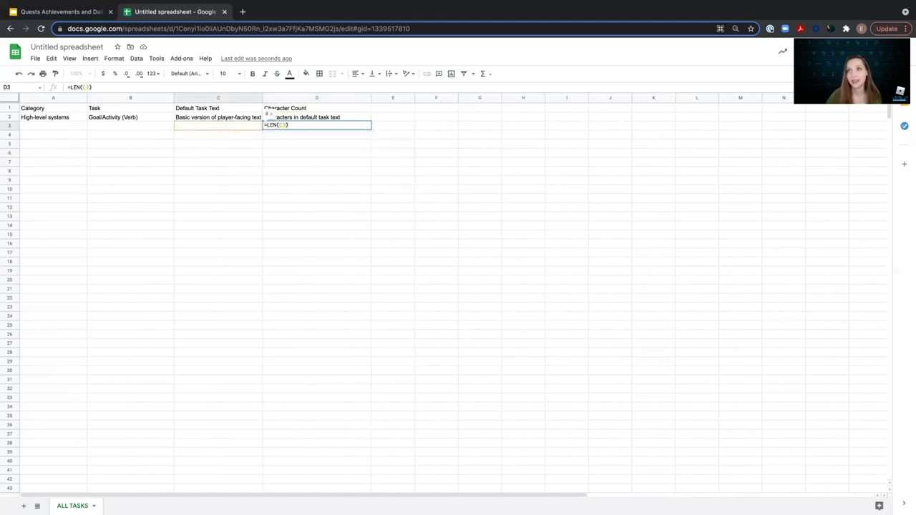
{"action": "key", "text": "Return"}
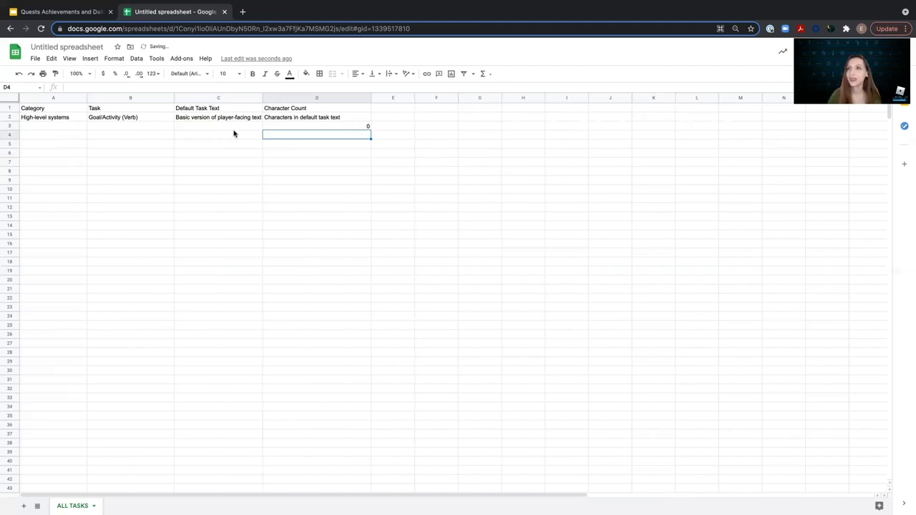
Test the character count formula by entering dummy text in C3, and clear the cell again.
{"action": "left_click", "coordinate": [322, 127]}
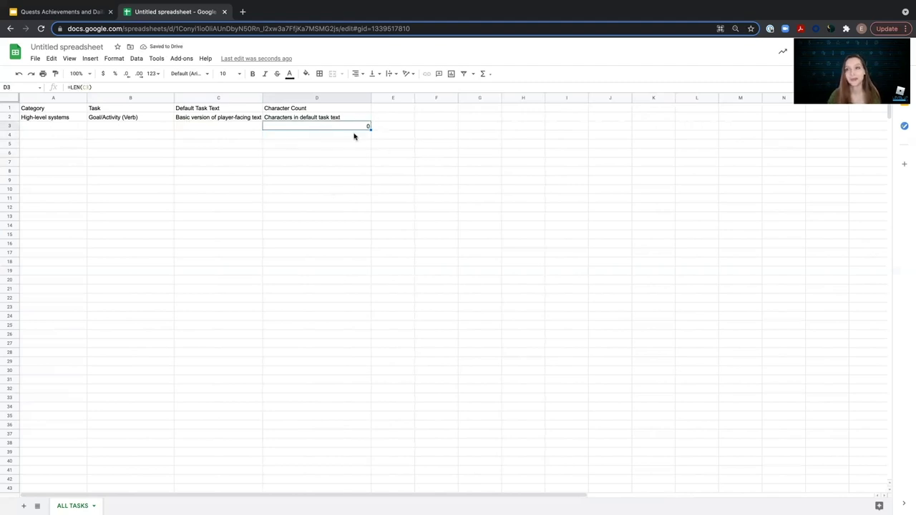
{"action": "left_click", "coordinate": [233, 128]}
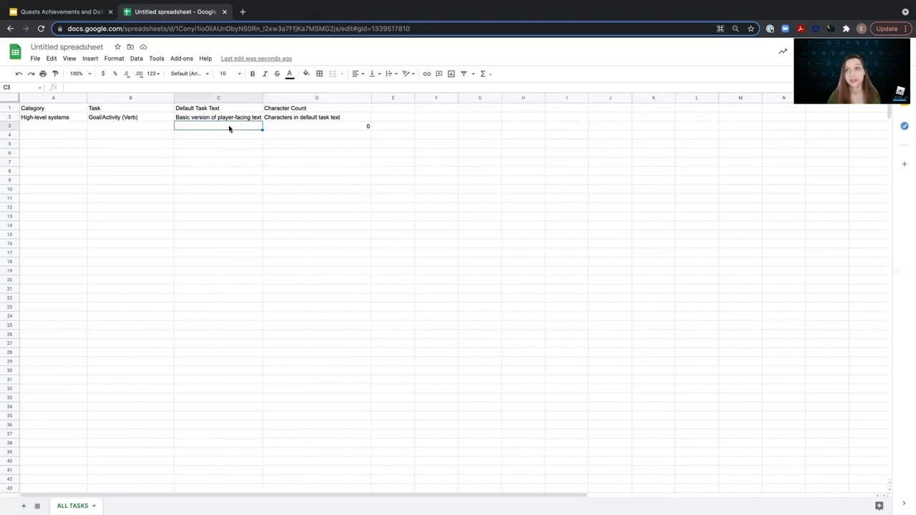
{"action": "type", "text": "ajekfjakfjkzfjkaf"}
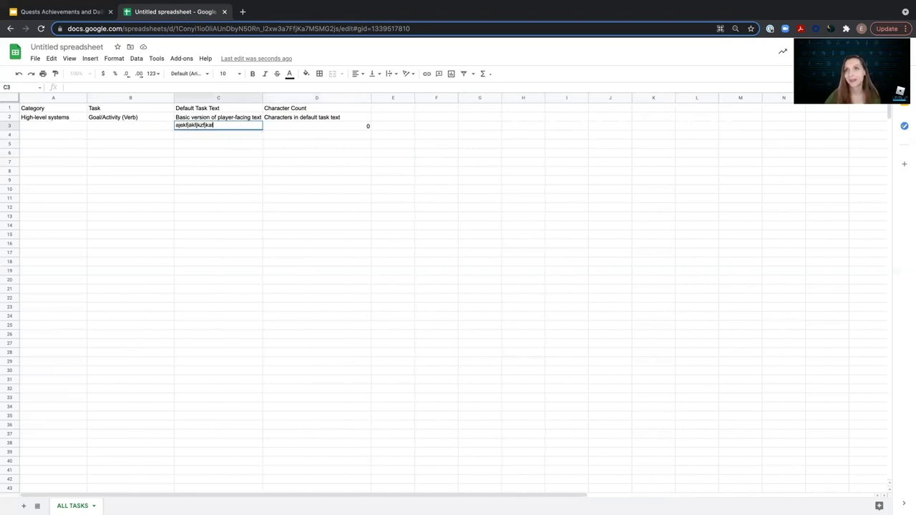
{"action": "left_click", "coordinate": [232, 153]}
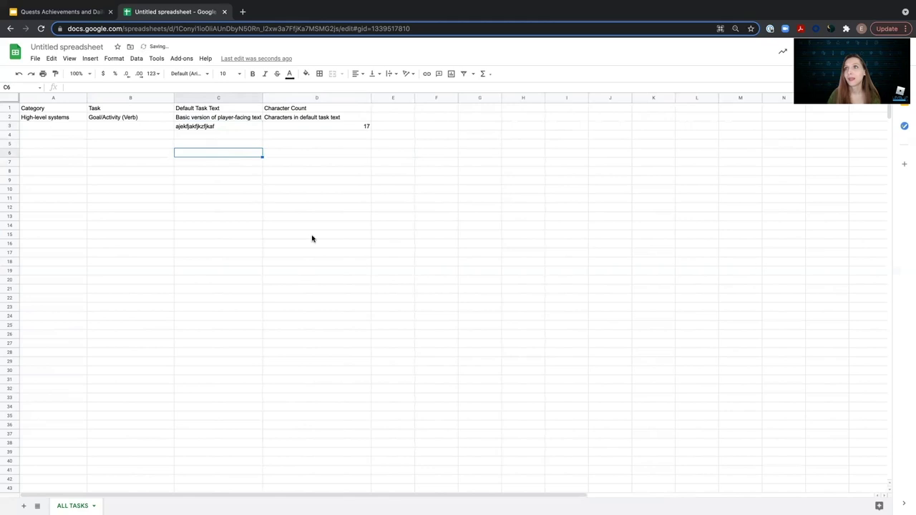
{"action": "left_click", "coordinate": [362, 127]}
{"action": "left_click", "coordinate": [221, 128]}
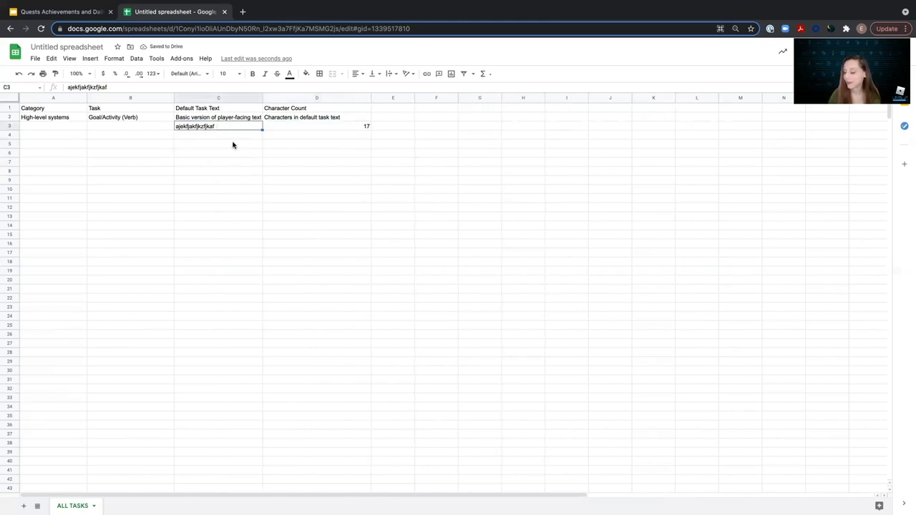
{"action": "key", "text": "Delete"}
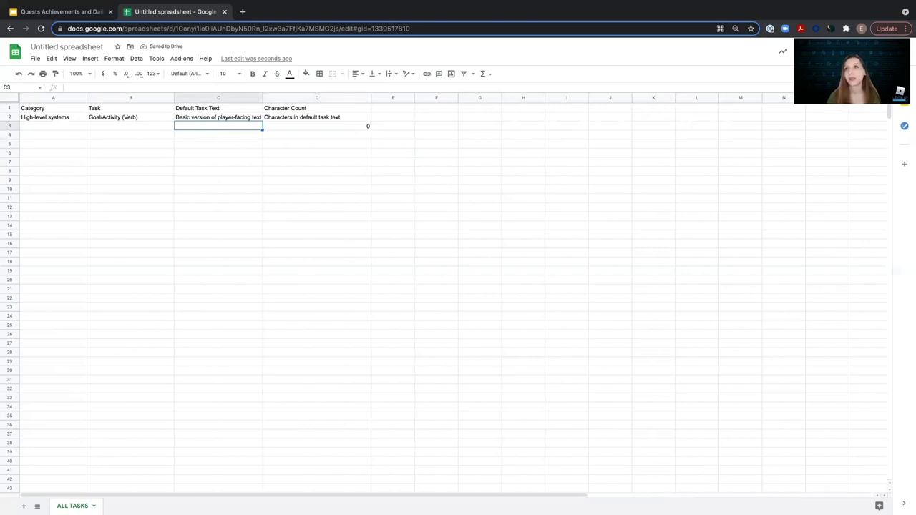
Create a conditional formatting rule for D3 that applies when the value is greater than 50.
{"action": "left_click", "coordinate": [297, 126]}
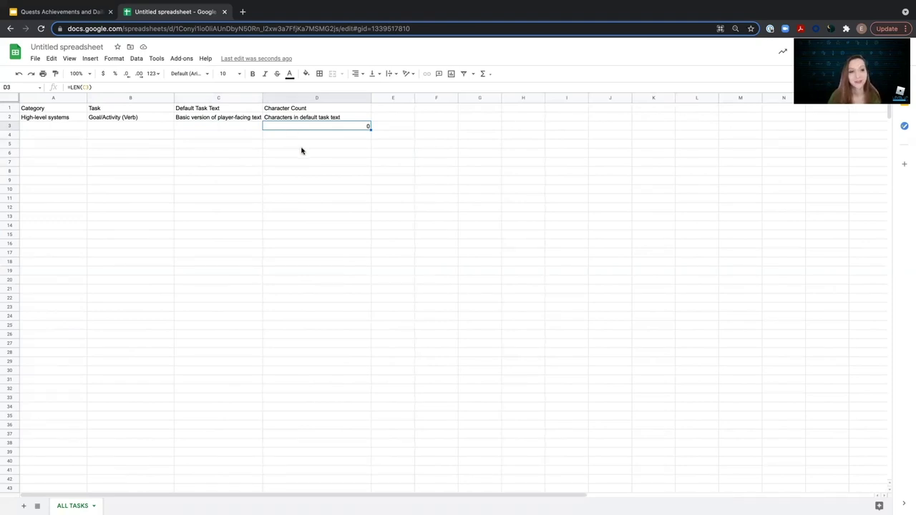
{"action": "right_click", "coordinate": [332, 127]}
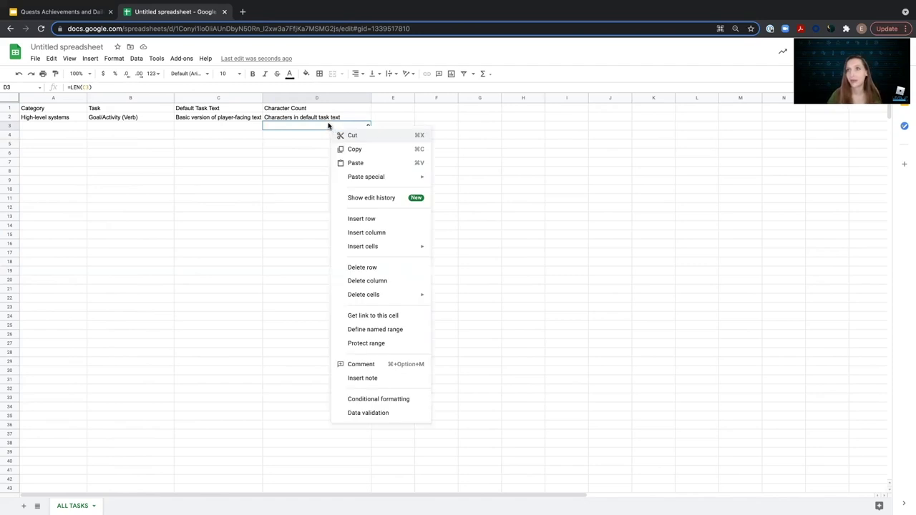
{"action": "left_click", "coordinate": [377, 400]}
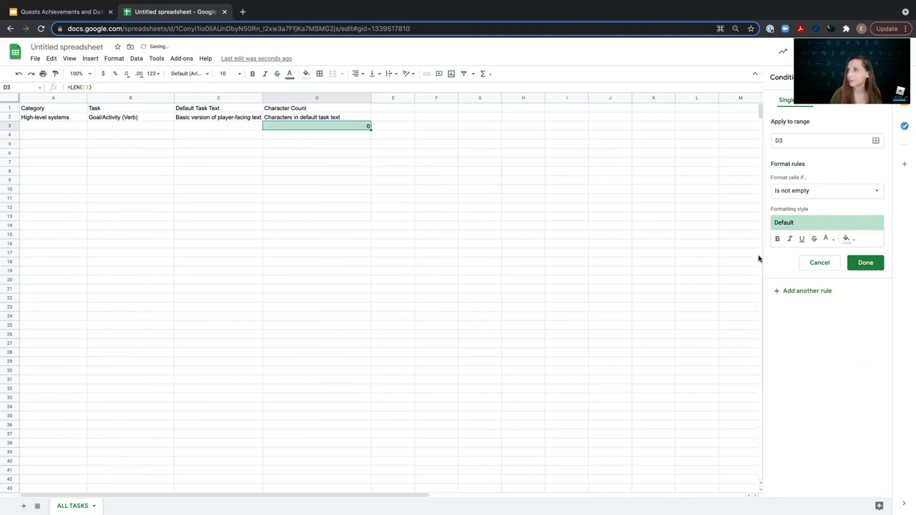
{"action": "left_click", "coordinate": [826, 191]}
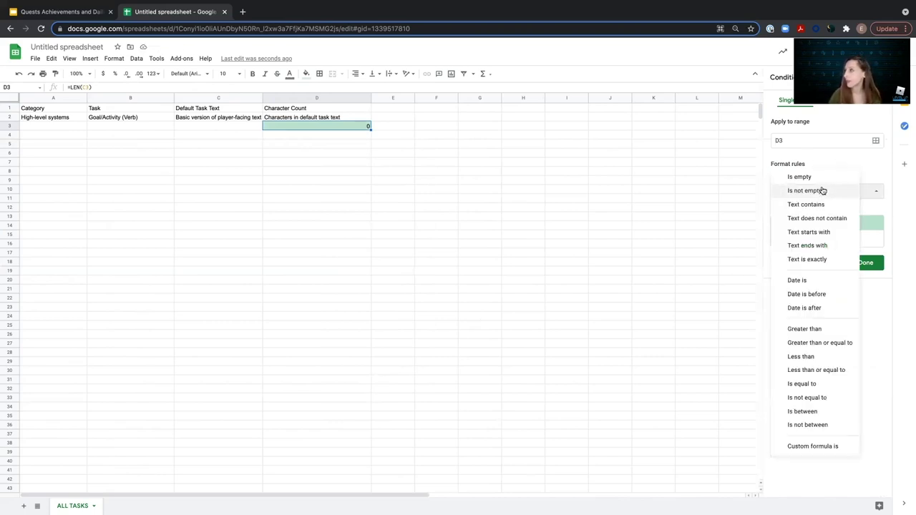
{"action": "left_click", "coordinate": [800, 330]}
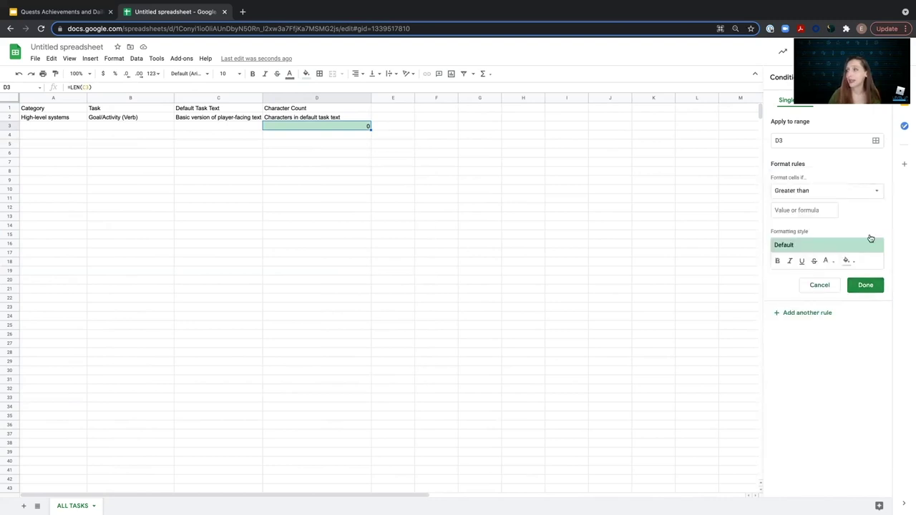
{"action": "left_click", "coordinate": [791, 211]}
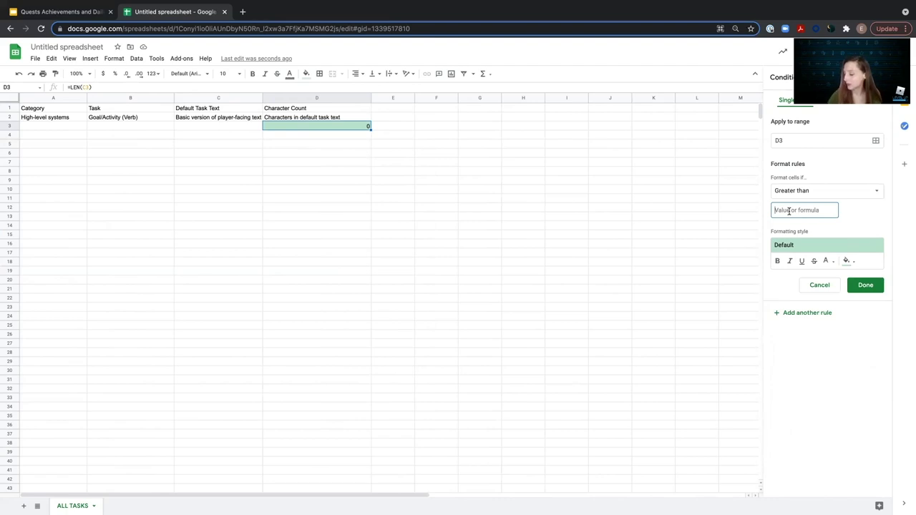
{"action": "type", "text": "50"}
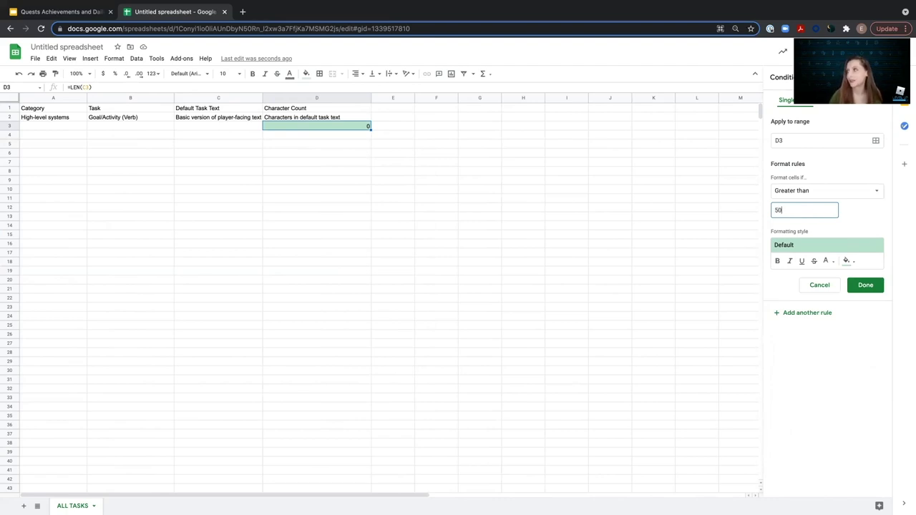
{"action": "left_click", "coordinate": [853, 216]}
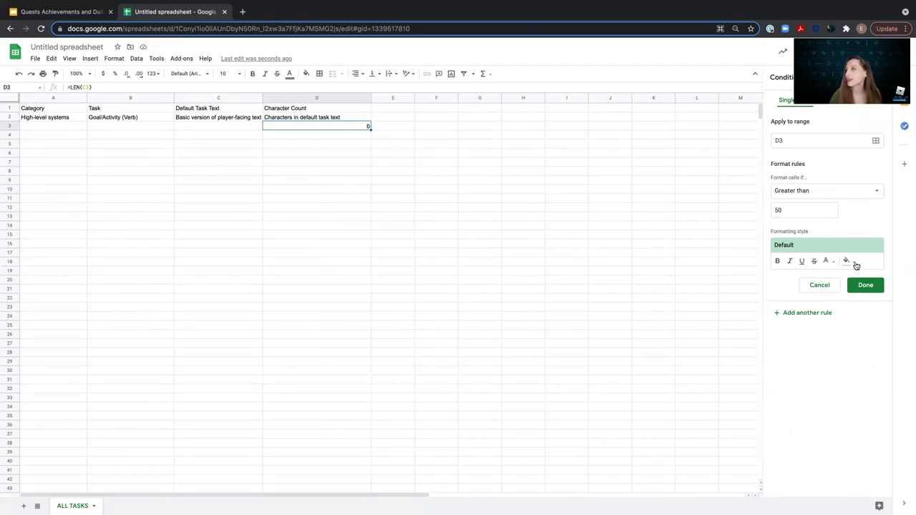
Give the D3 formatting rule a light red fill color and save it.
{"action": "left_click", "coordinate": [849, 262]}
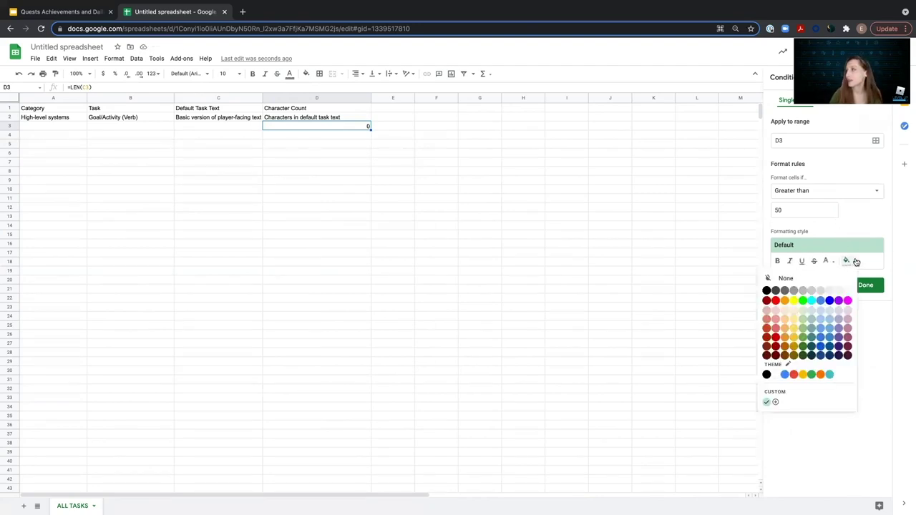
{"action": "left_click", "coordinate": [777, 311]}
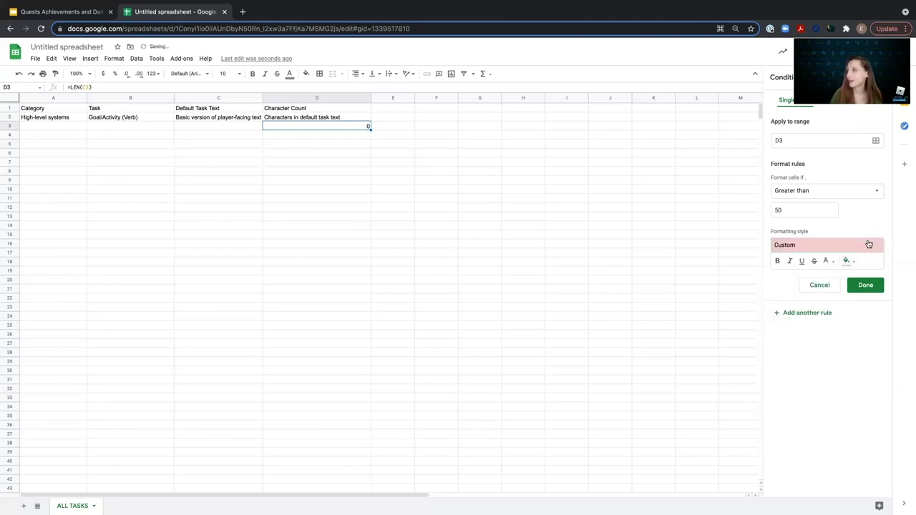
{"action": "left_click", "coordinate": [865, 285]}
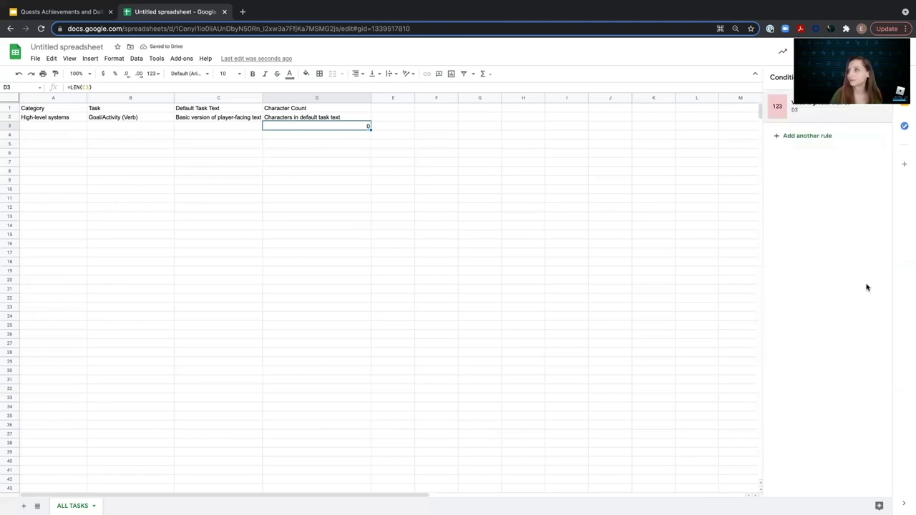
Test the conditional formatting with dummy text of more than 50 characters in C3, and clear the cell again.
{"action": "left_click", "coordinate": [440, 184]}
{"action": "left_click", "coordinate": [193, 125]}
{"action": "type", "text": "kjkjfkajfkajkfjakfjakdkfjakjfkajdkfjakdfj"}
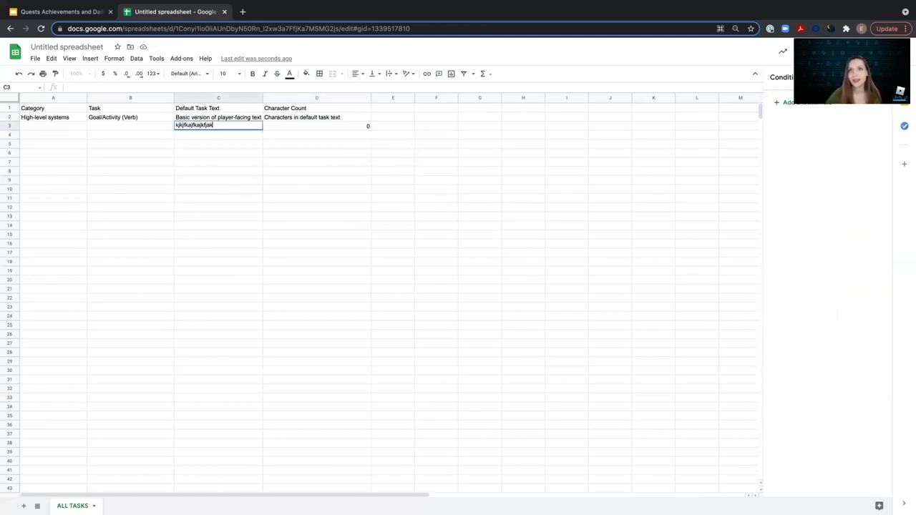
{"action": "left_click", "coordinate": [193, 170]}
{"action": "double_click", "coordinate": [204, 126]}
{"action": "type", "text": "akdfkajkdfadkfalkfalkdflakdfkalfaldfkalfdkalkfalkflakf"}
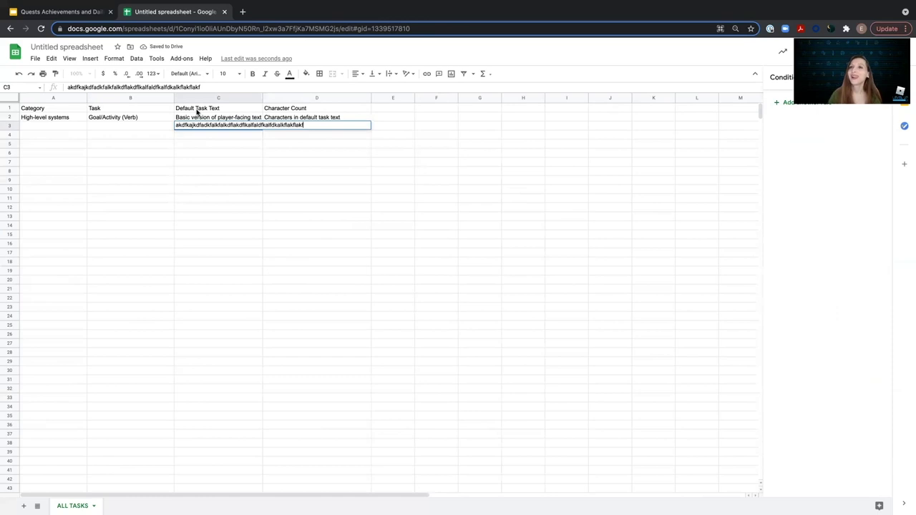
{"action": "left_click", "coordinate": [217, 152]}
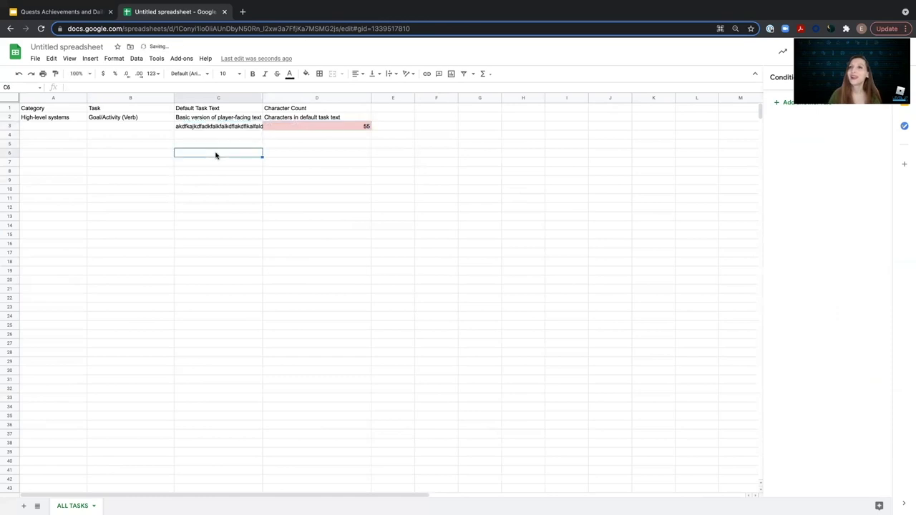
{"action": "left_click", "coordinate": [351, 128]}
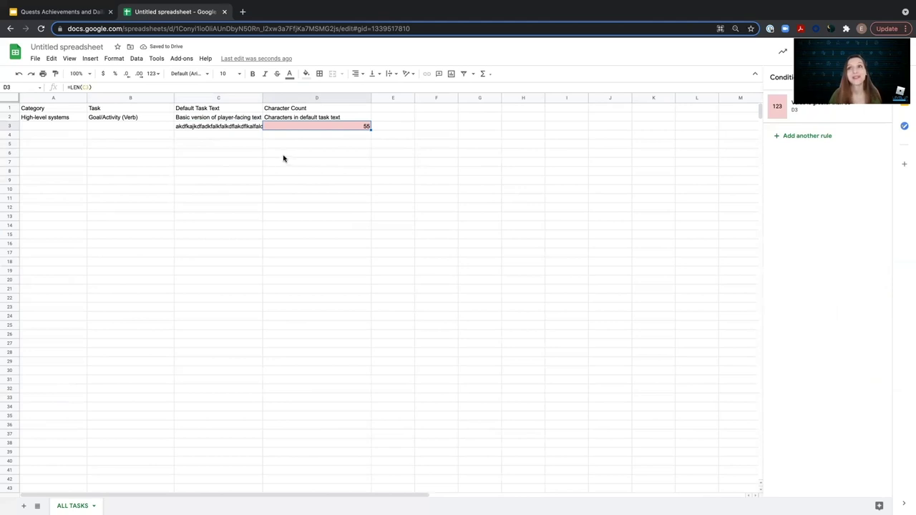
{"action": "left_click", "coordinate": [224, 128]}
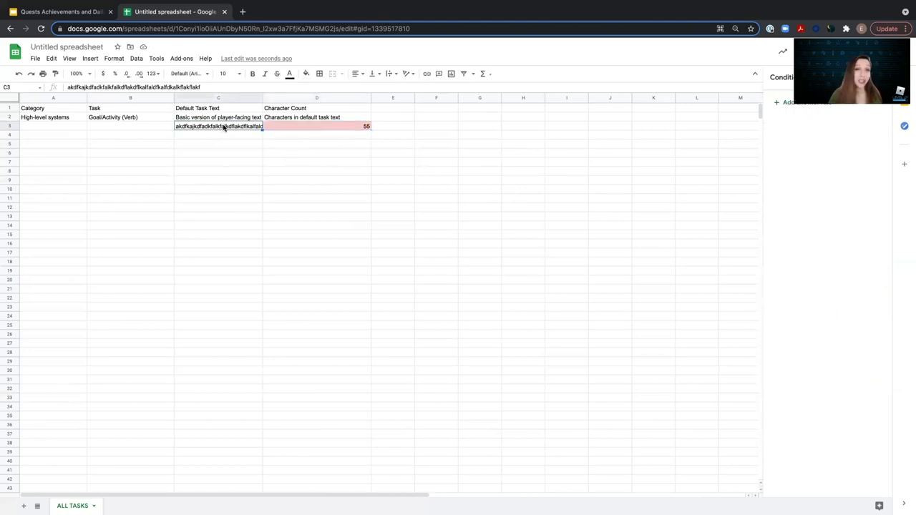
{"action": "key", "text": "Delete"}
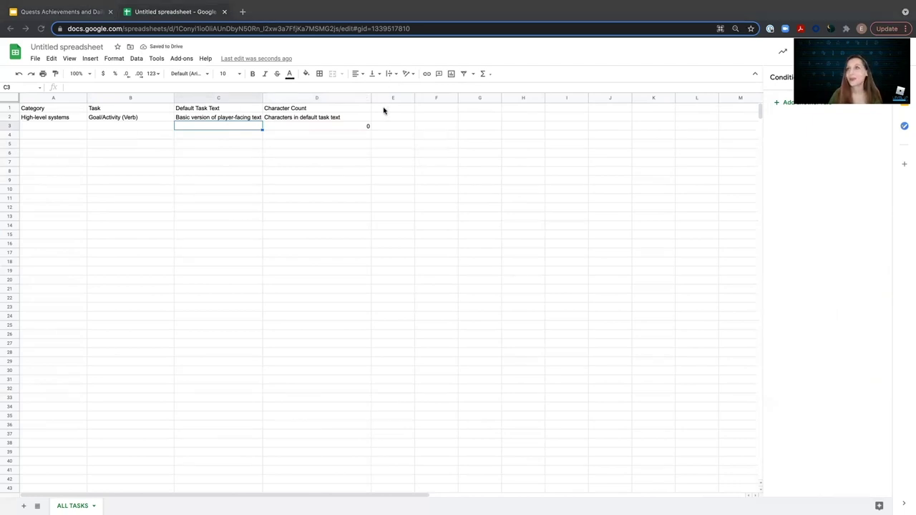
Widen column E and fill in the header "Earn Rate" in E1 with the description "Time for average player to perform task once" in E2.
{"action": "left_click_drag", "start_coordinate": [415, 97], "coordinate": [475, 97]}
{"action": "left_click", "coordinate": [409, 110]}
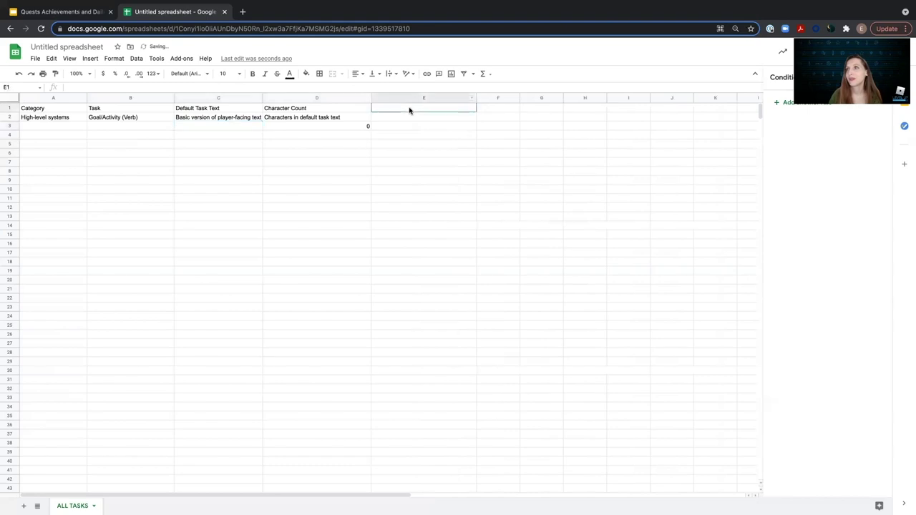
{"action": "type", "text": "Earn Rate"}
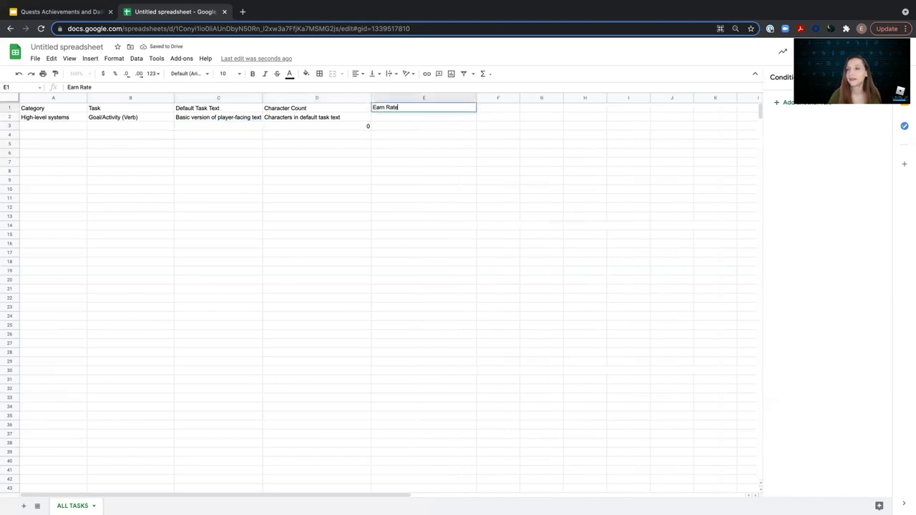
{"action": "left_click", "coordinate": [379, 117]}
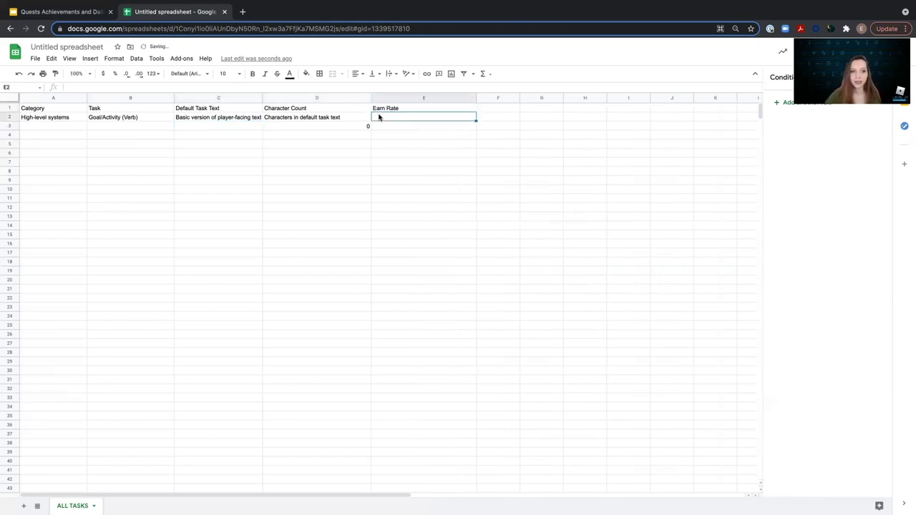
{"action": "type", "text": "Time f"}
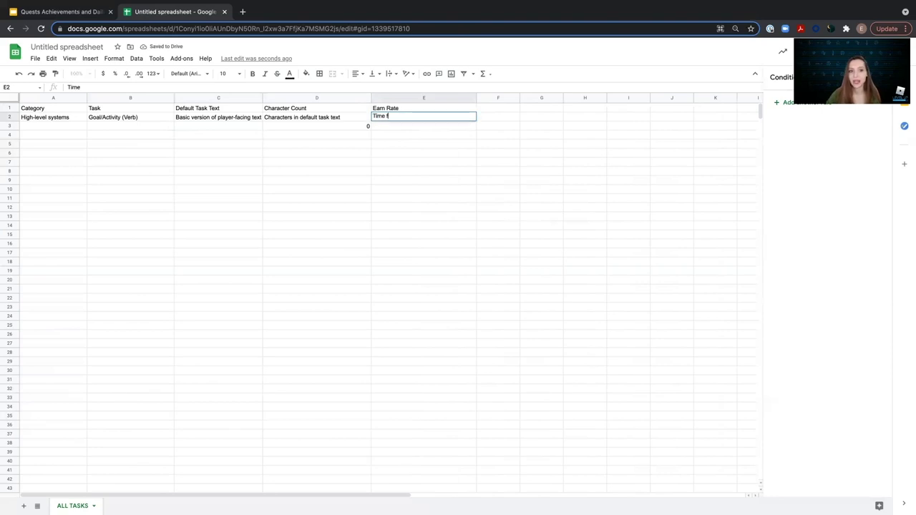
{"action": "type", "text": "or average player to perfo"}
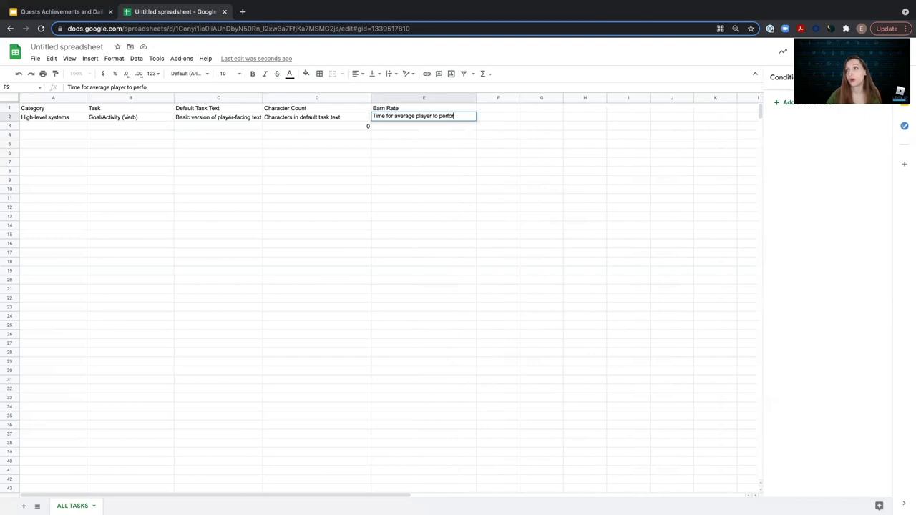
{"action": "type", "text": "rm task once"}
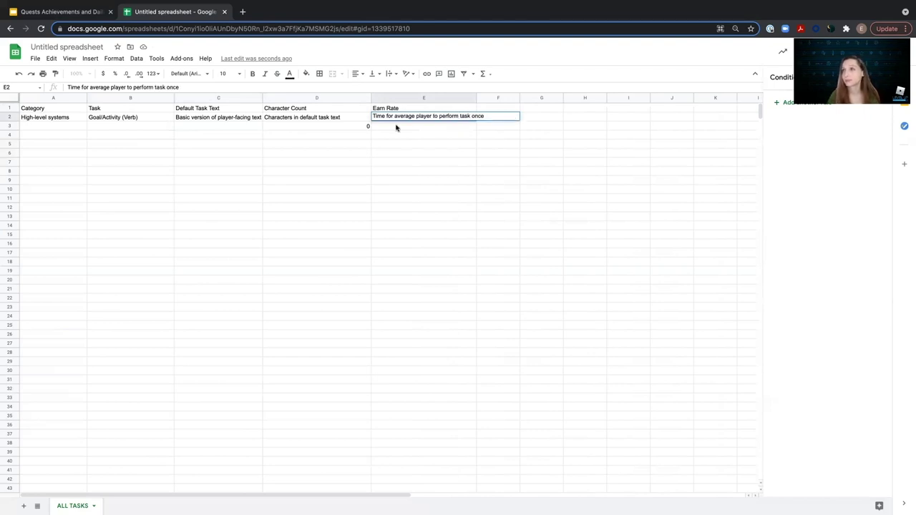
{"action": "key", "text": "Return"}
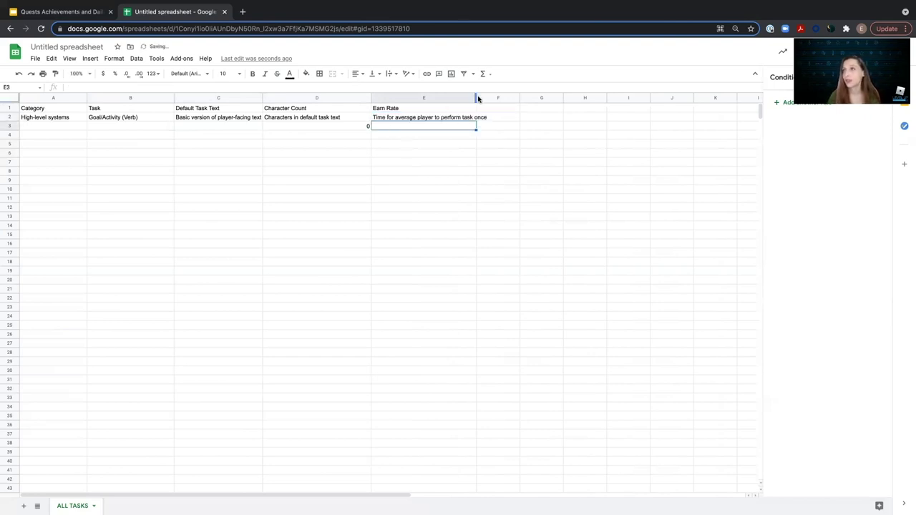
{"action": "left_click_drag", "start_coordinate": [478, 99], "coordinate": [495, 99]}
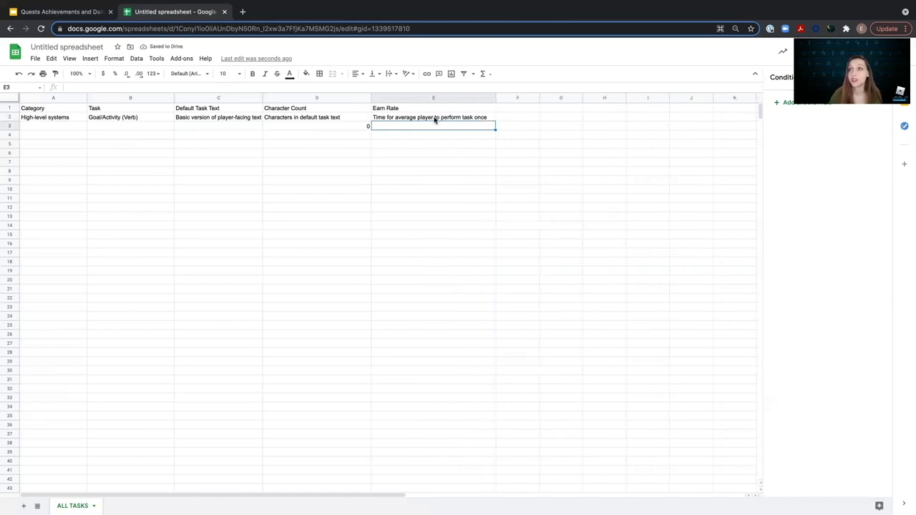
{"action": "left_click", "coordinate": [435, 119]}
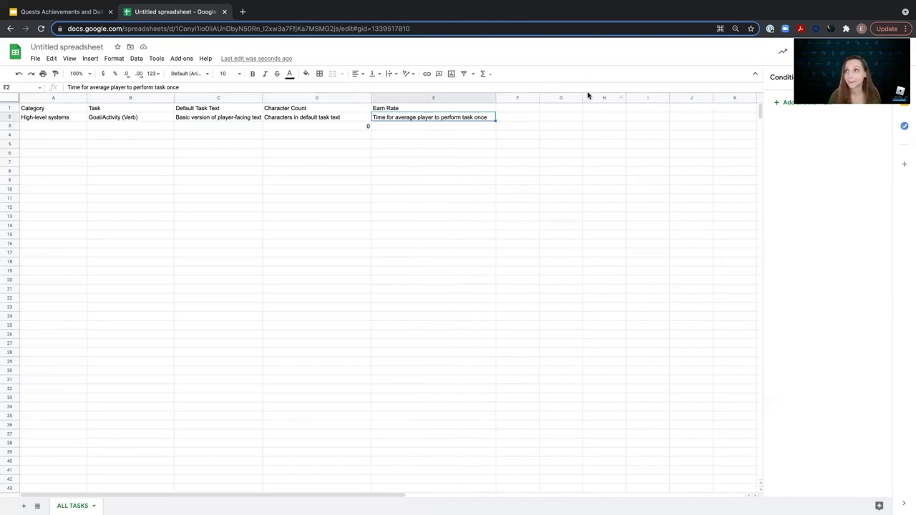
Widen column F and enter the header "Difficulty" in F1 with the description "Relative difficulty for average player to complete task once" in F2.
{"action": "left_click", "coordinate": [526, 108]}
{"action": "left_click_drag", "start_coordinate": [539, 98], "coordinate": [595, 98]}
{"action": "type", "text": "Difficulty"}
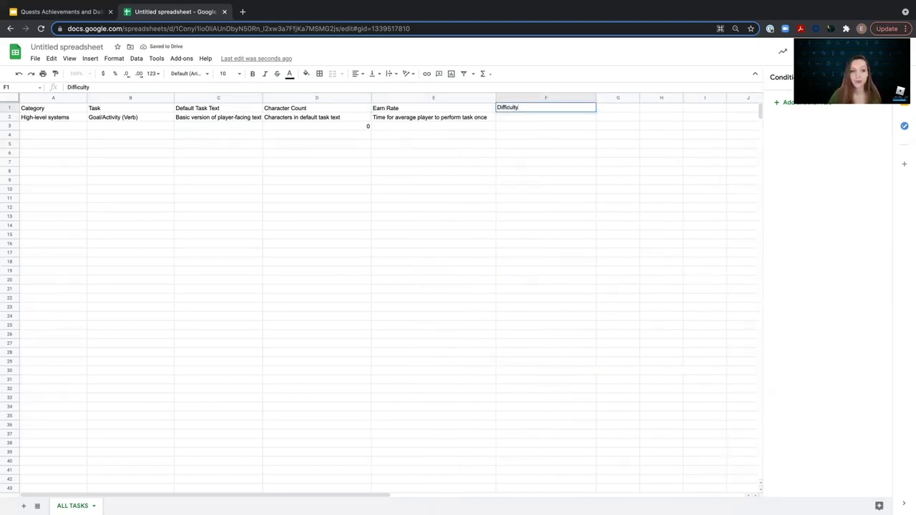
{"action": "left_click", "coordinate": [502, 117]}
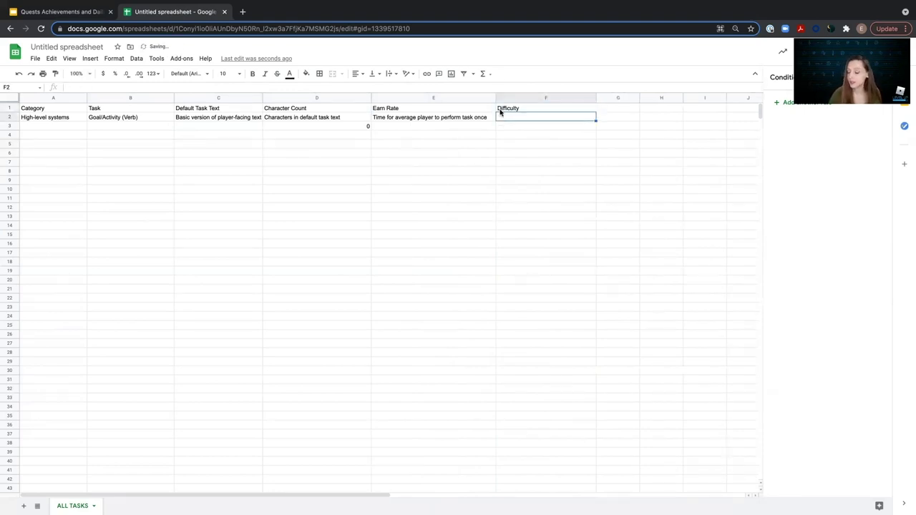
{"action": "type", "text": "Relative"}
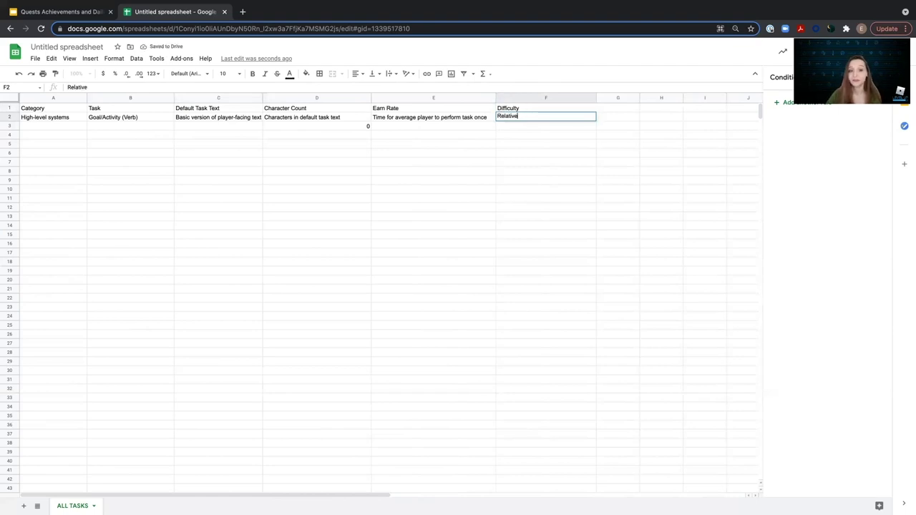
{"action": "type", "text": " difficulty"}
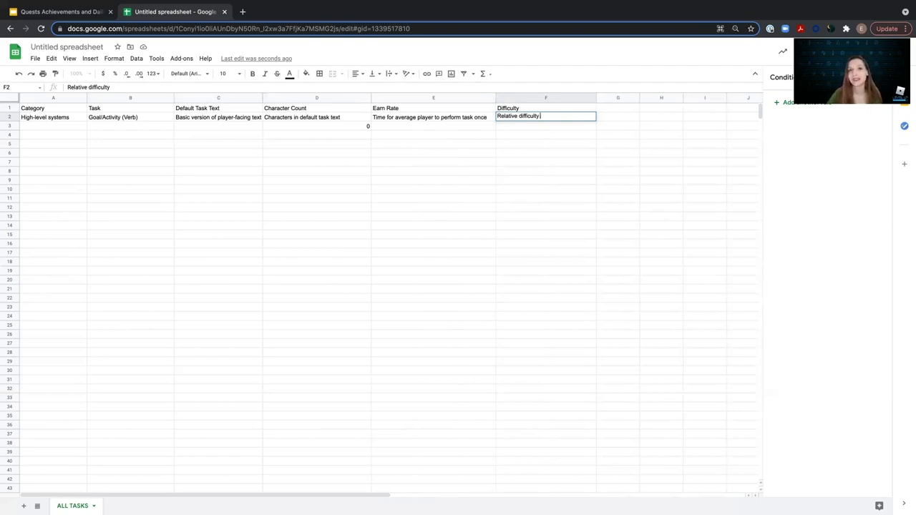
{"action": "type", "text": "for average player to completes"}
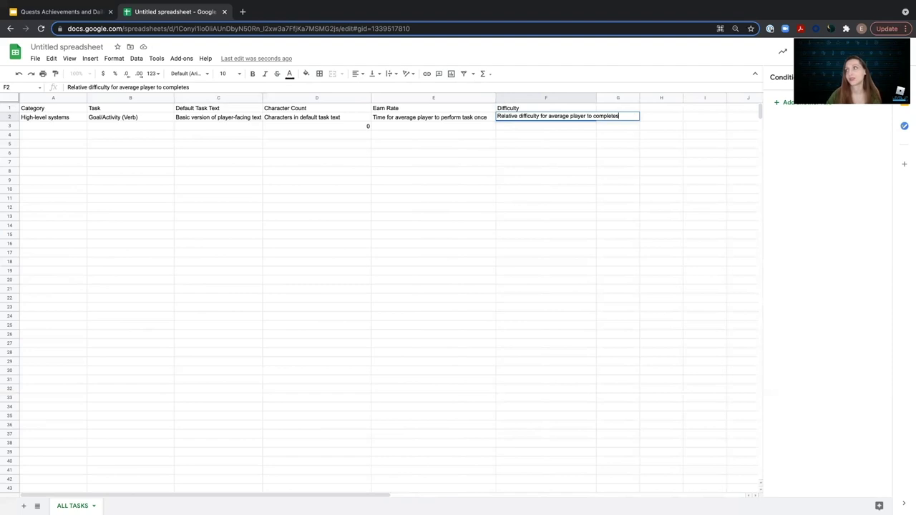
{"action": "key", "text": "BackSpace"}
{"action": "type", "text": " task once"}
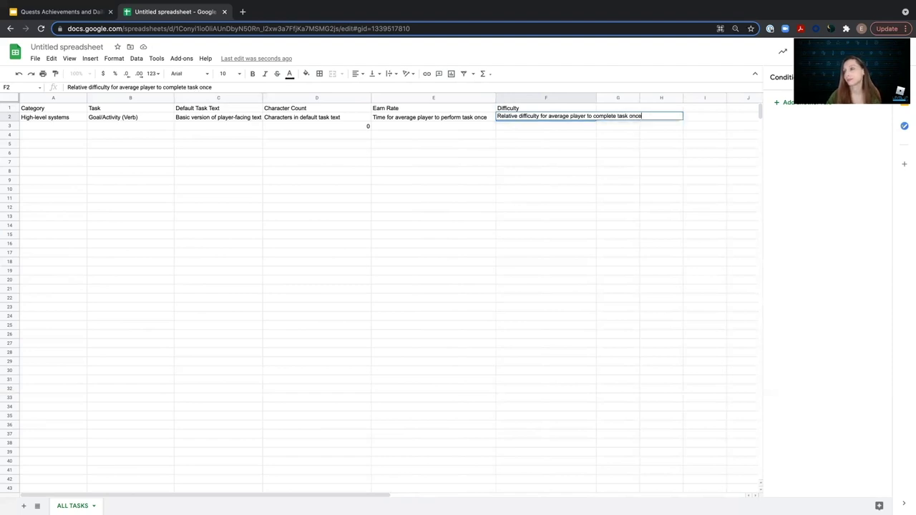
Set the text wrapping of the difficulty description in F2 to wrap within the cell.
{"action": "left_click", "coordinate": [538, 137]}
{"action": "left_click", "coordinate": [544, 119]}
{"action": "left_click", "coordinate": [393, 74]}
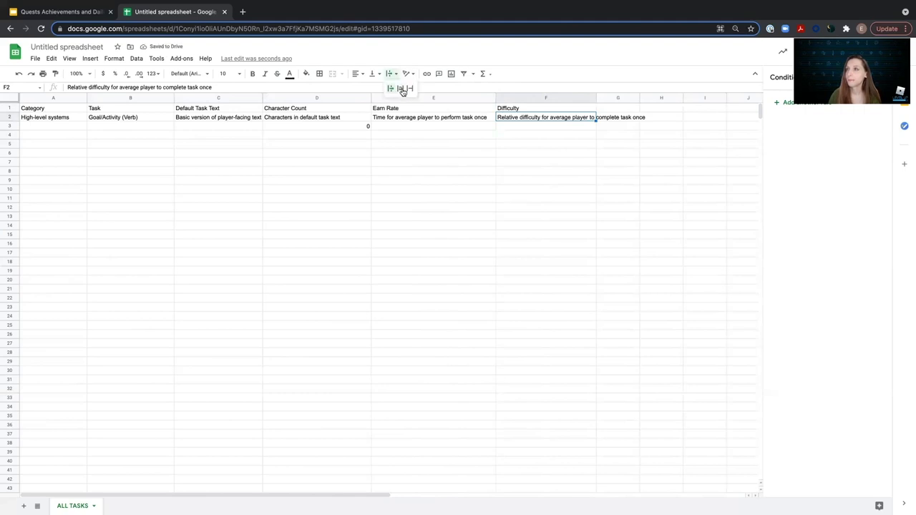
{"action": "left_click", "coordinate": [401, 88]}
Add data validation to F3 with a dropdown list of the items Easy, Medium, Hard and Extreme, and save it.
{"action": "left_click", "coordinate": [529, 135]}
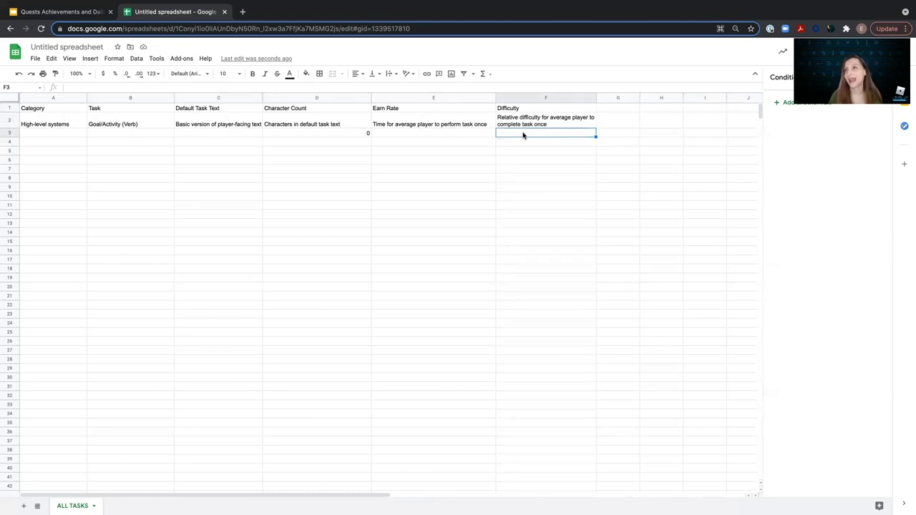
{"action": "right_click", "coordinate": [521, 136]}
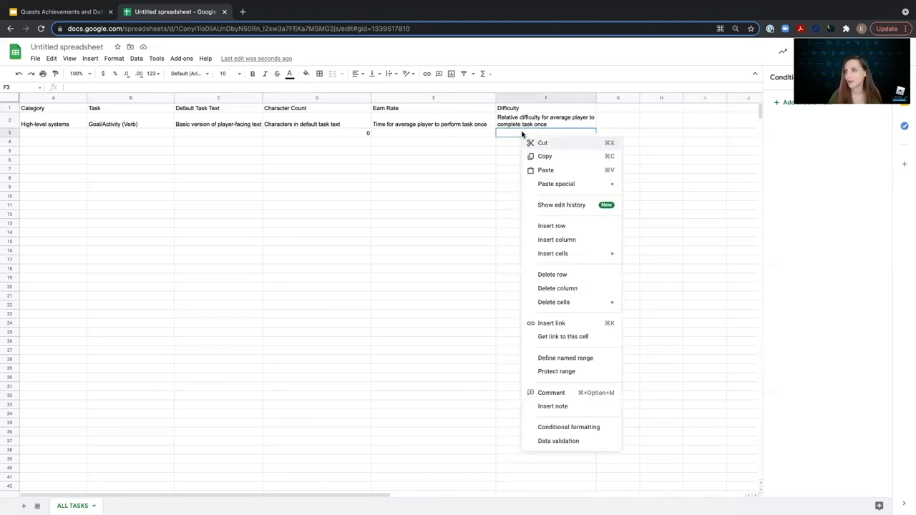
{"action": "left_click", "coordinate": [568, 441]}
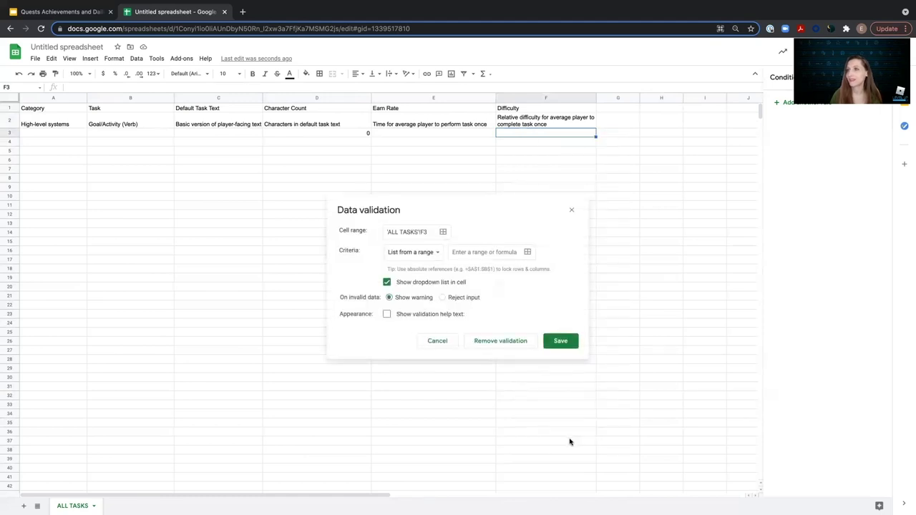
{"action": "left_click", "coordinate": [435, 253]}
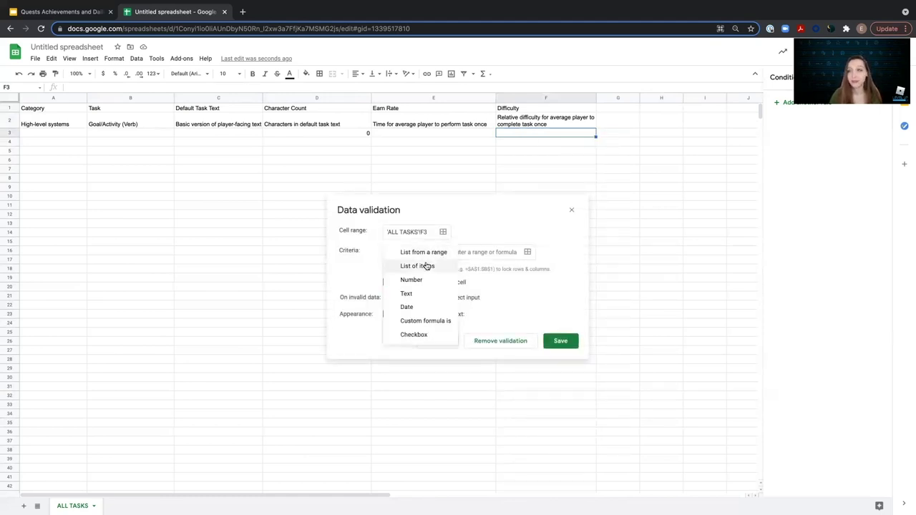
{"action": "left_click", "coordinate": [427, 266]}
{"action": "left_click", "coordinate": [449, 251]}
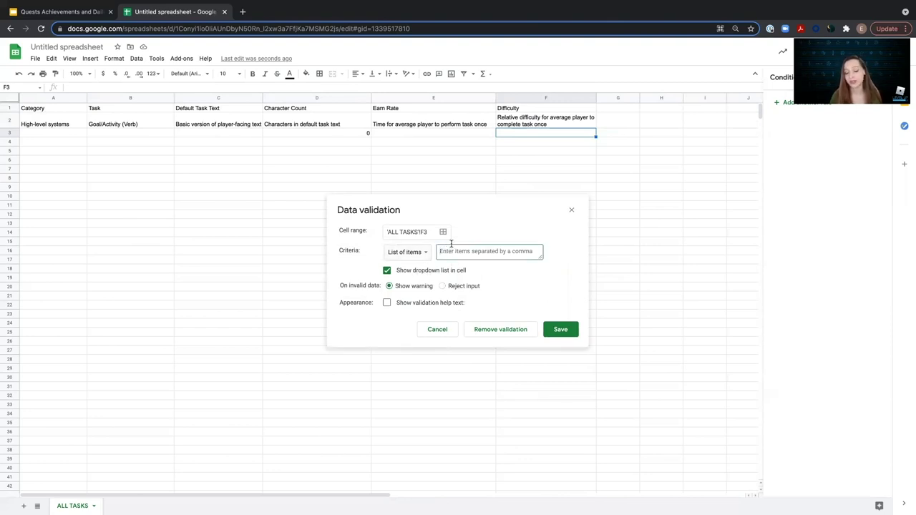
{"action": "type", "text": "Easy, Medium, Hard, Extreme"}
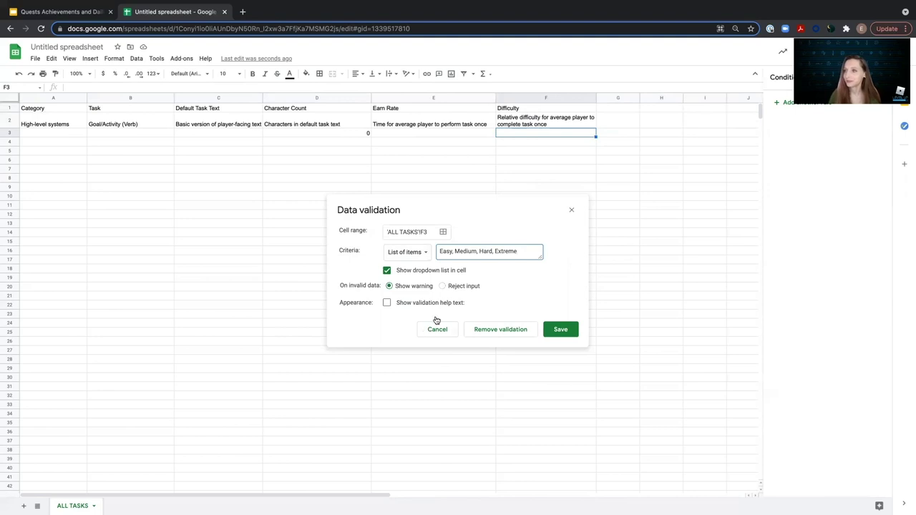
{"action": "left_click", "coordinate": [559, 330]}
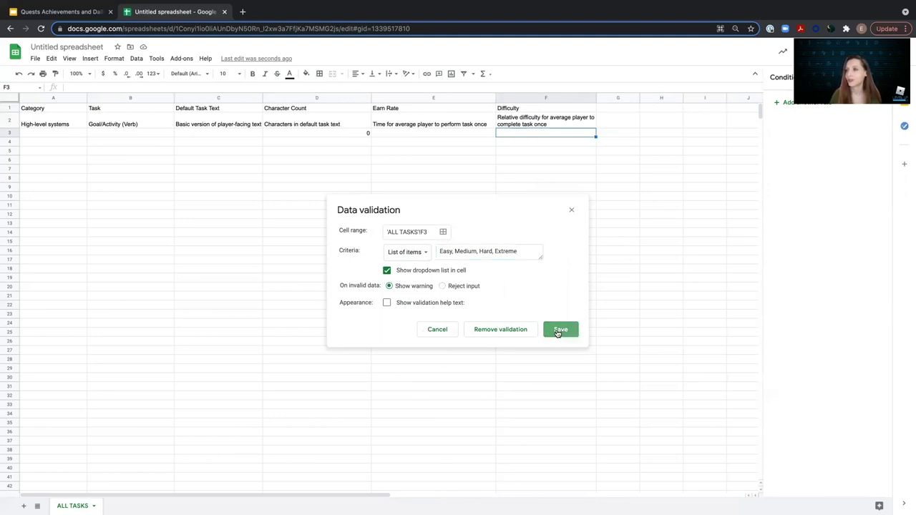
Choose Medium from the difficulty dropdown in F3.
{"action": "left_click", "coordinate": [451, 134]}
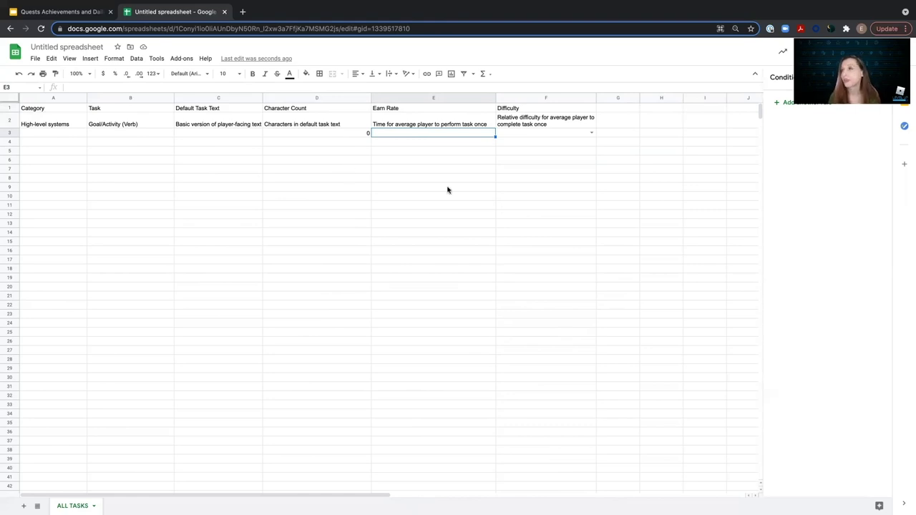
{"action": "left_click", "coordinate": [548, 135]}
{"action": "left_click", "coordinate": [591, 133]}
{"action": "left_click", "coordinate": [509, 153]}
{"action": "left_click", "coordinate": [505, 172]}
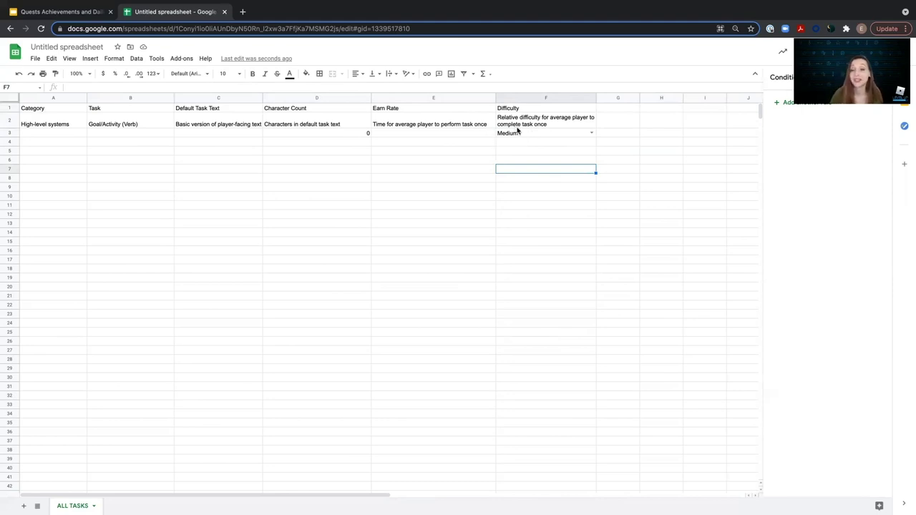
{"action": "left_click", "coordinate": [463, 135]}
Add a conditional formatting rule to F3 for text containing "Easy", keeping the default green fill.
{"action": "left_click", "coordinate": [537, 136]}
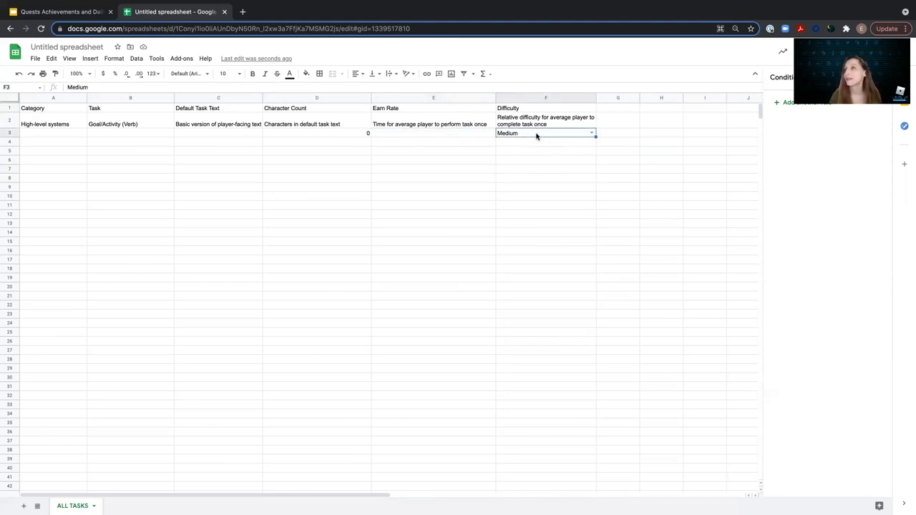
{"action": "right_click", "coordinate": [537, 136]}
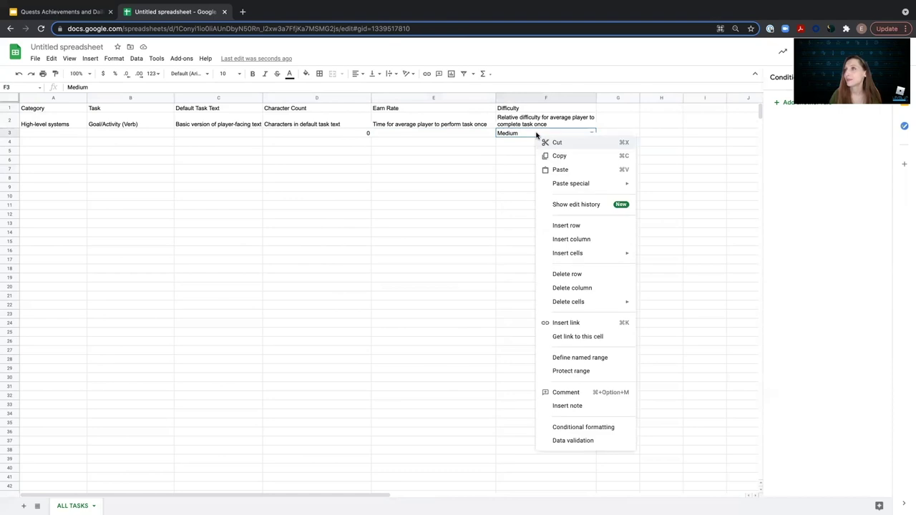
{"action": "left_click", "coordinate": [575, 428]}
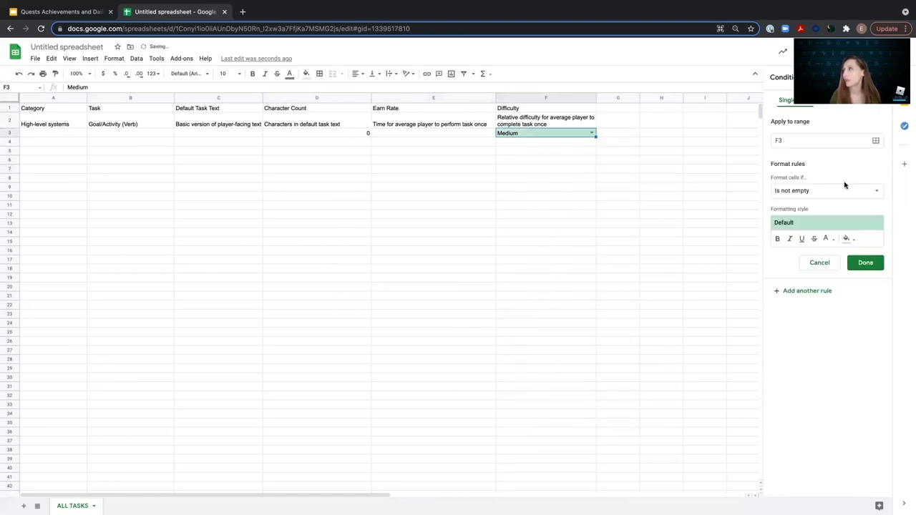
{"action": "left_click", "coordinate": [797, 190]}
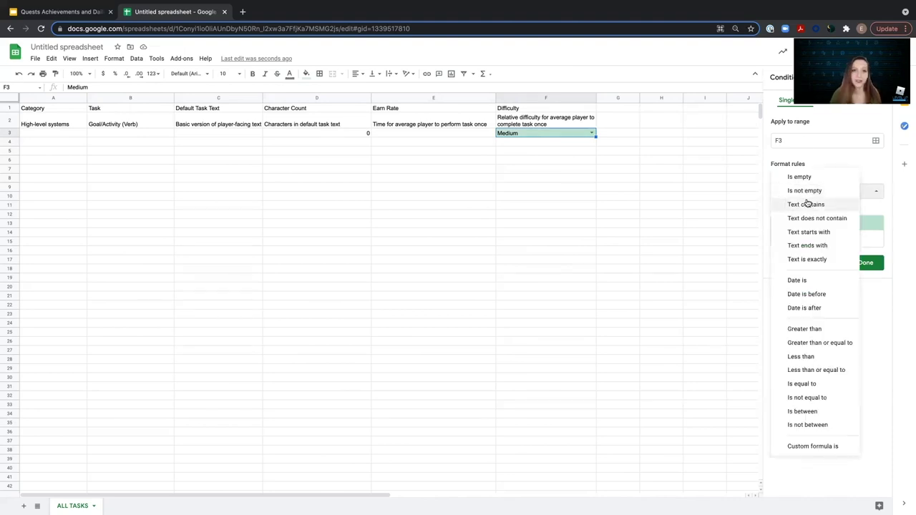
{"action": "left_click", "coordinate": [808, 204]}
{"action": "left_click", "coordinate": [787, 210]}
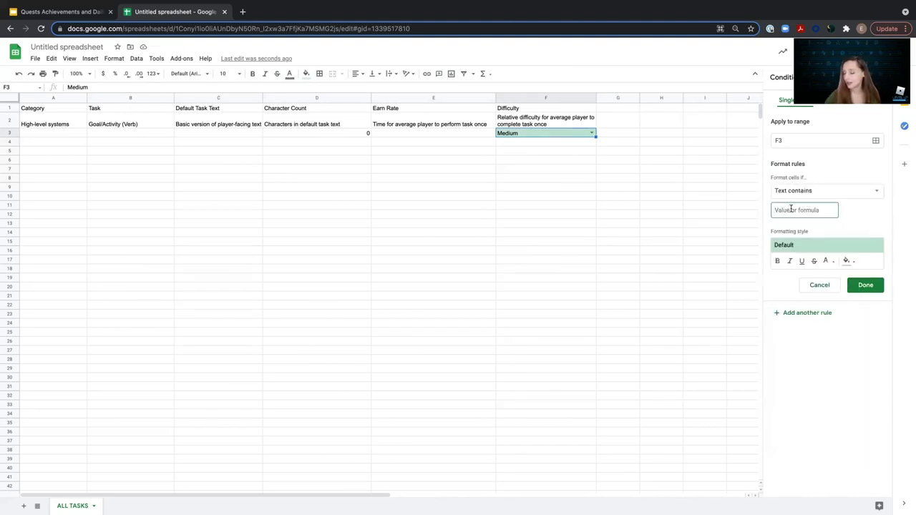
{"action": "type", "text": "Easy"}
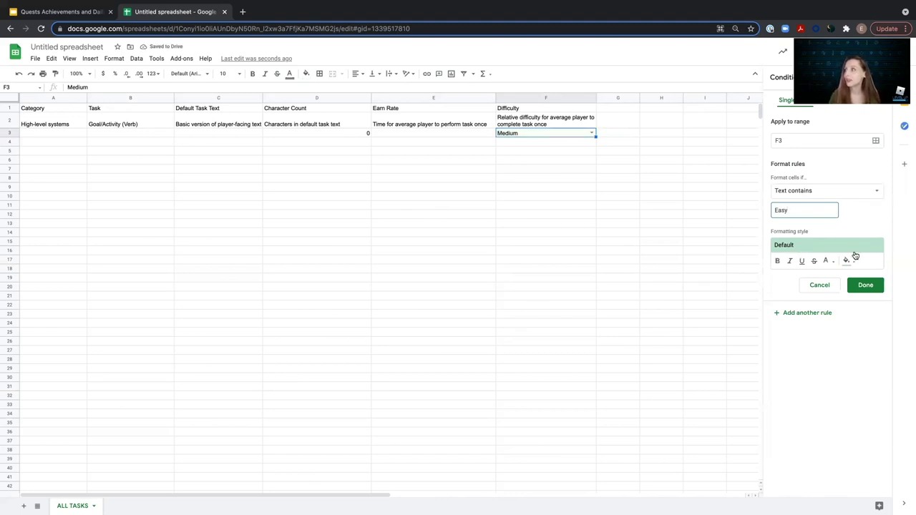
{"action": "left_click", "coordinate": [867, 285]}
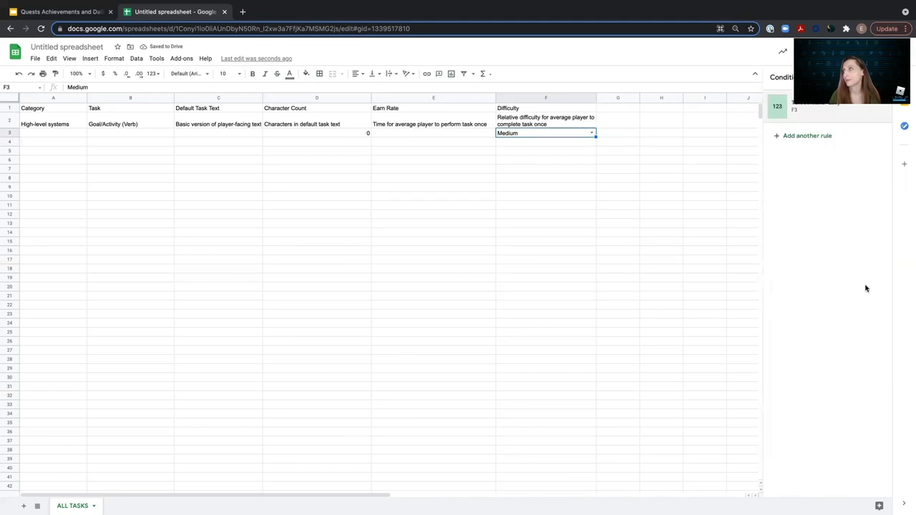
Add another F3 formatting rule for text containing "Medium" with a light yellow fill.
{"action": "left_click", "coordinate": [804, 139]}
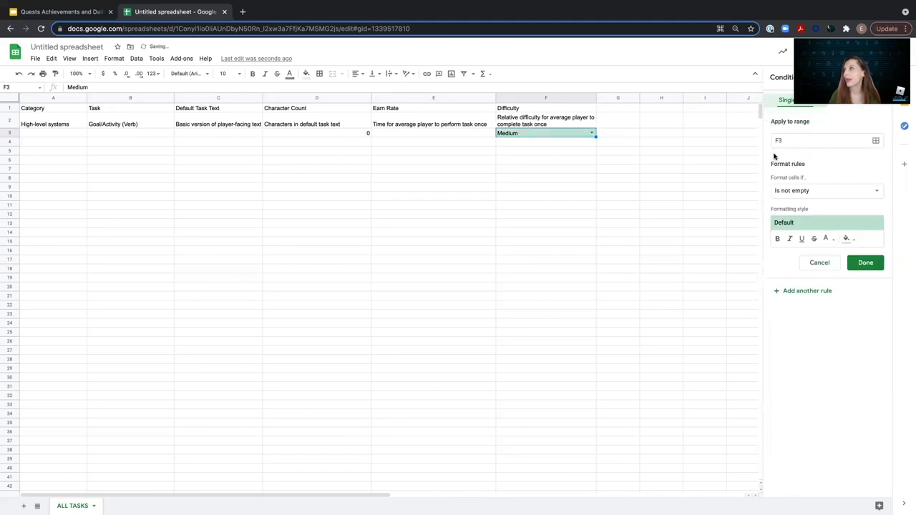
{"action": "left_click", "coordinate": [796, 191]}
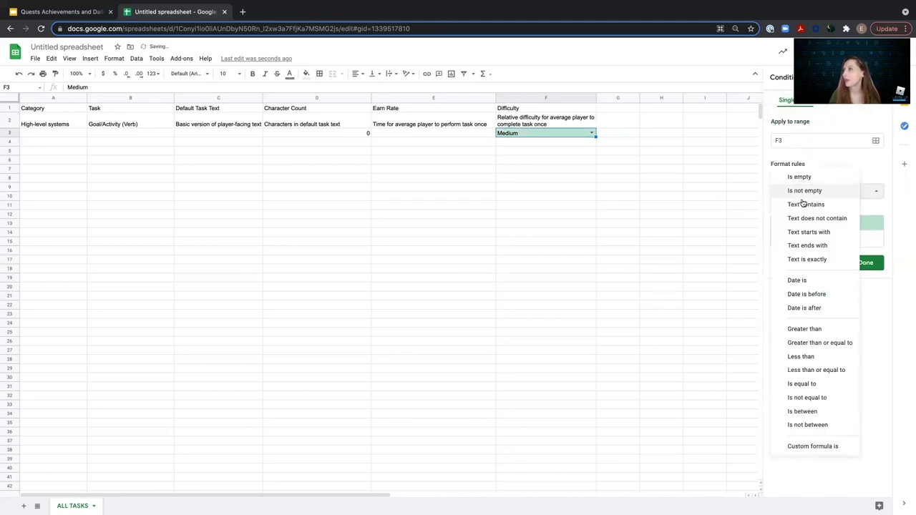
{"action": "left_click", "coordinate": [804, 205]}
{"action": "left_click", "coordinate": [790, 208]}
{"action": "type", "text": "Medium"}
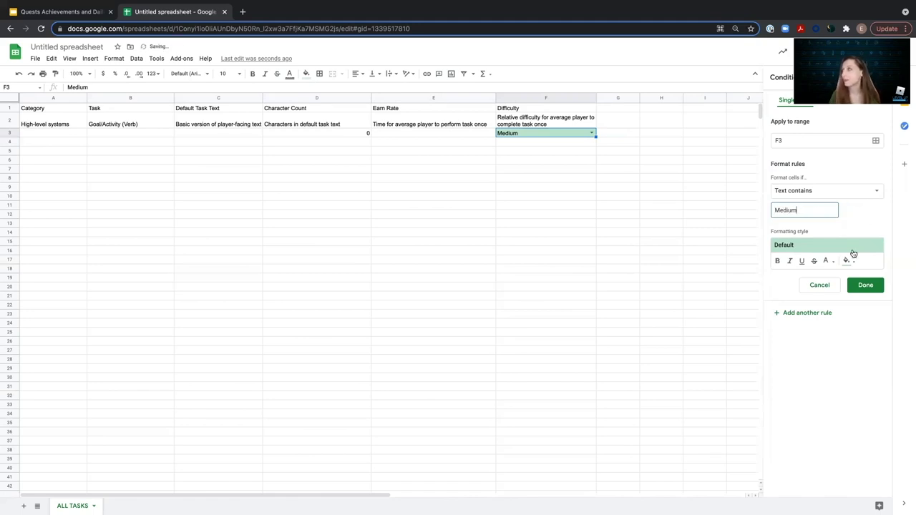
{"action": "left_click", "coordinate": [847, 261]}
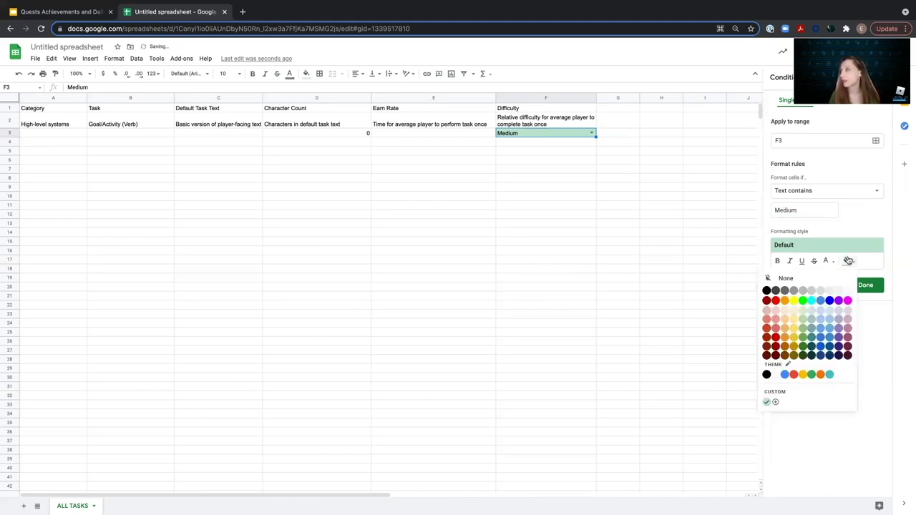
{"action": "left_click", "coordinate": [793, 311]}
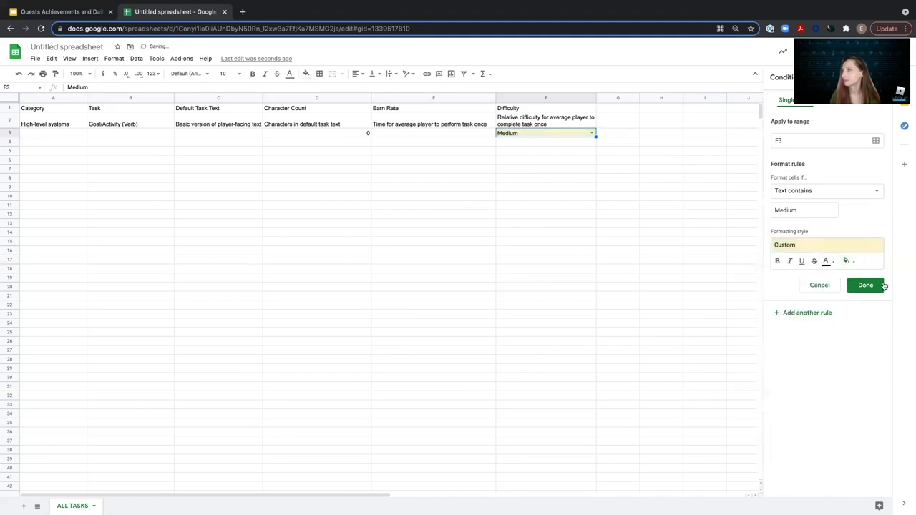
{"action": "left_click", "coordinate": [865, 286]}
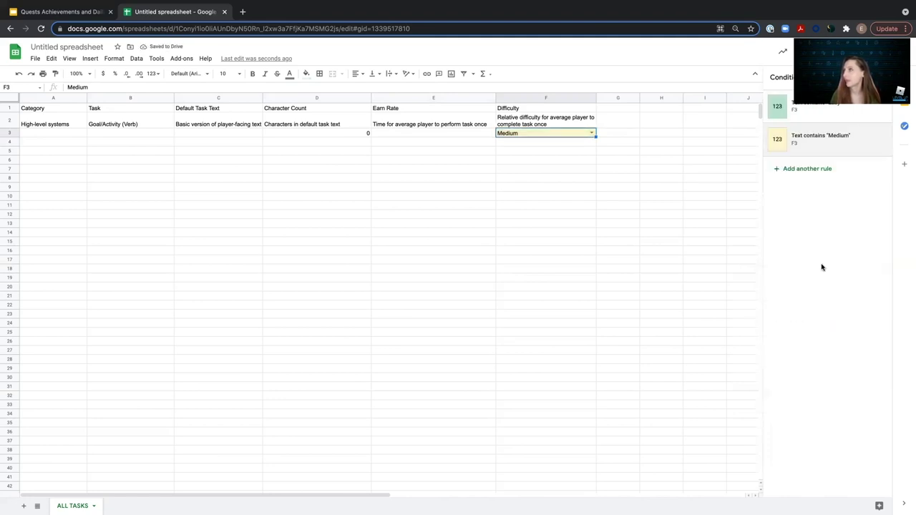
Add a third F3 formatting rule for text containing "Hard" with a light red fill.
{"action": "left_click", "coordinate": [797, 173]}
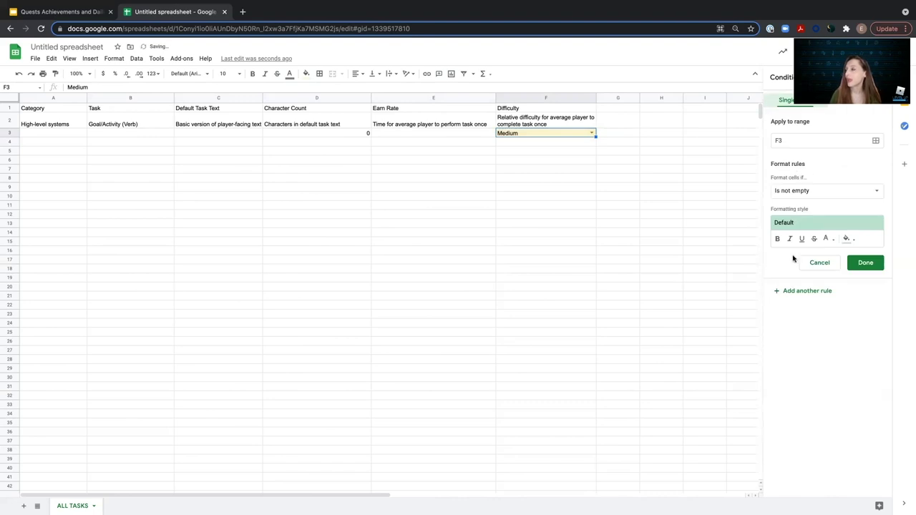
{"action": "left_click", "coordinate": [828, 190]}
{"action": "left_click", "coordinate": [806, 205]}
{"action": "left_click", "coordinate": [781, 210]}
{"action": "type", "text": "Hard"}
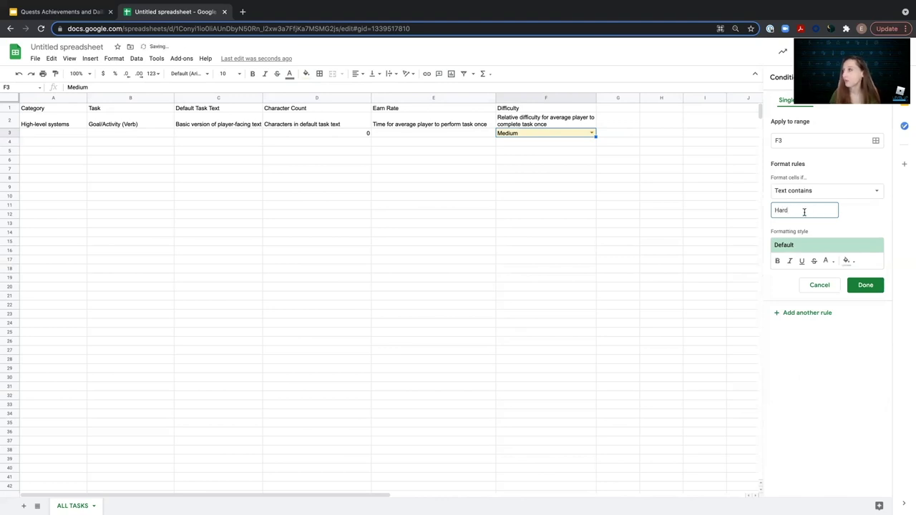
{"action": "left_click", "coordinate": [852, 262]}
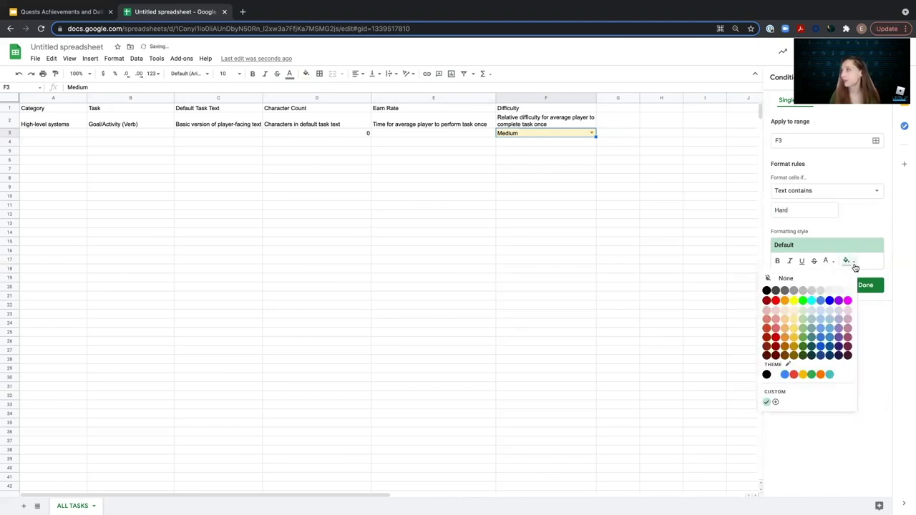
{"action": "left_click", "coordinate": [773, 316]}
{"action": "left_click", "coordinate": [863, 286]}
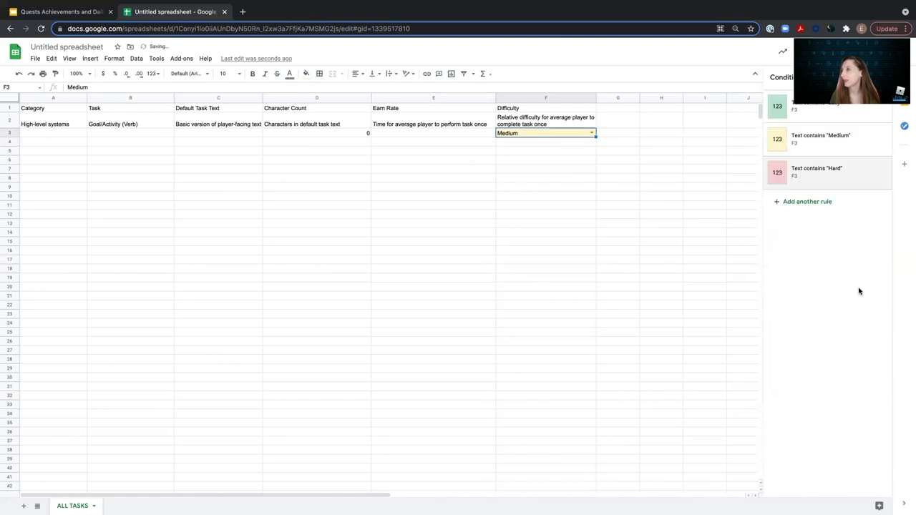
Add a fourth F3 formatting rule for text containing "Extreme" with a light purple fill.
{"action": "left_click", "coordinate": [803, 203]}
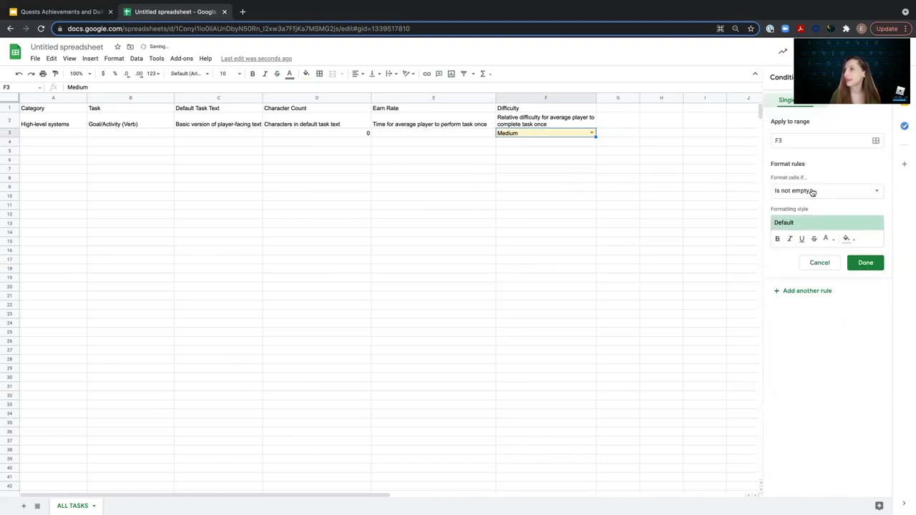
{"action": "left_click", "coordinate": [812, 191]}
{"action": "left_click", "coordinate": [812, 206]}
{"action": "left_click", "coordinate": [810, 210]}
{"action": "type", "text": "Extreme"}
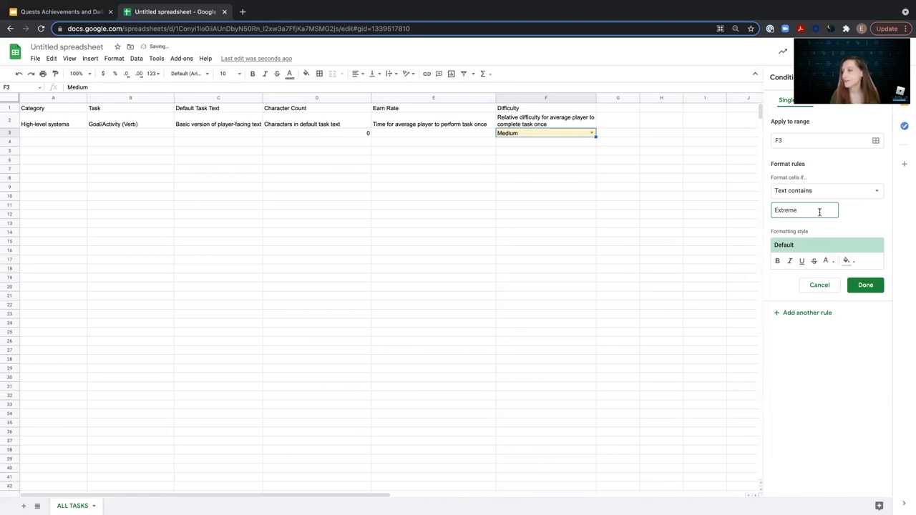
{"action": "left_click", "coordinate": [847, 261]}
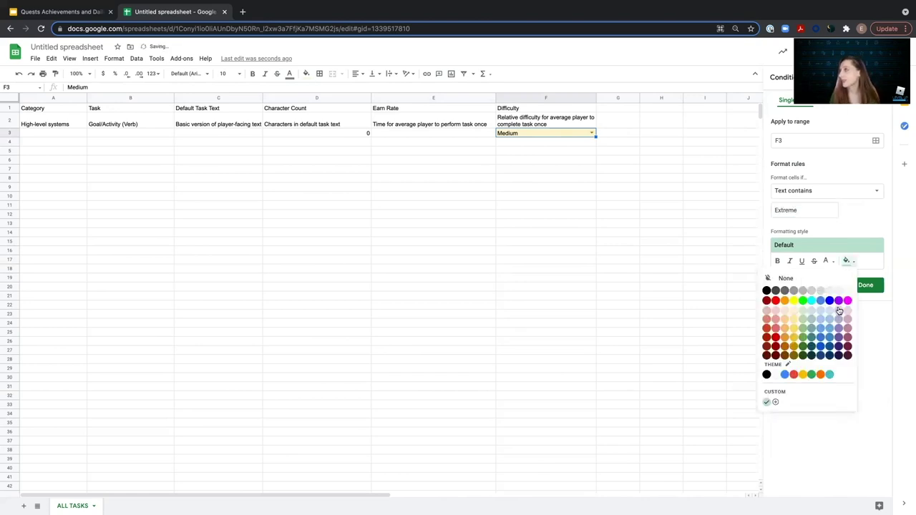
{"action": "left_click", "coordinate": [839, 310]}
{"action": "left_click", "coordinate": [871, 286]}
Test the color coding by choosing Extreme, Medium, and Easy in turn from the F3 difficulty dropdown.
{"action": "left_click", "coordinate": [611, 178]}
{"action": "left_click", "coordinate": [586, 134]}
{"action": "left_click", "coordinate": [592, 133]}
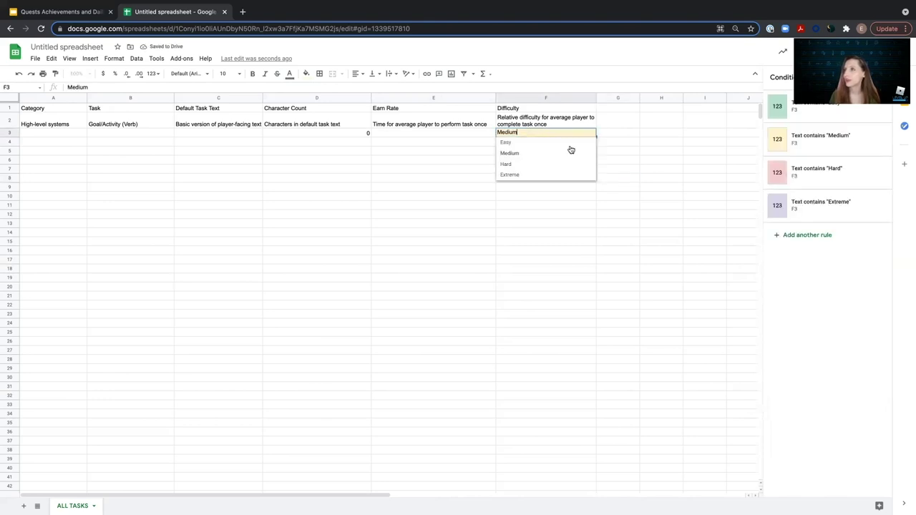
{"action": "left_click", "coordinate": [544, 174]}
{"action": "left_click", "coordinate": [554, 199]}
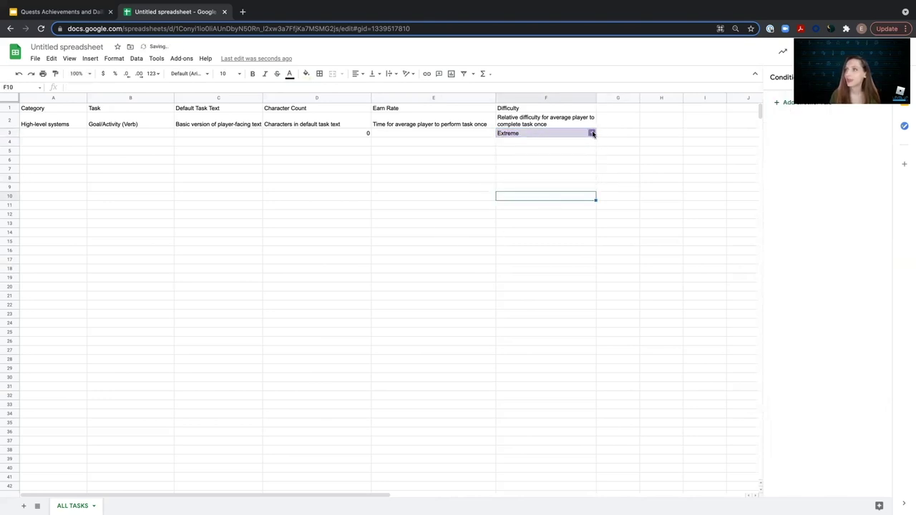
{"action": "left_click", "coordinate": [591, 133]}
{"action": "left_click", "coordinate": [533, 156]}
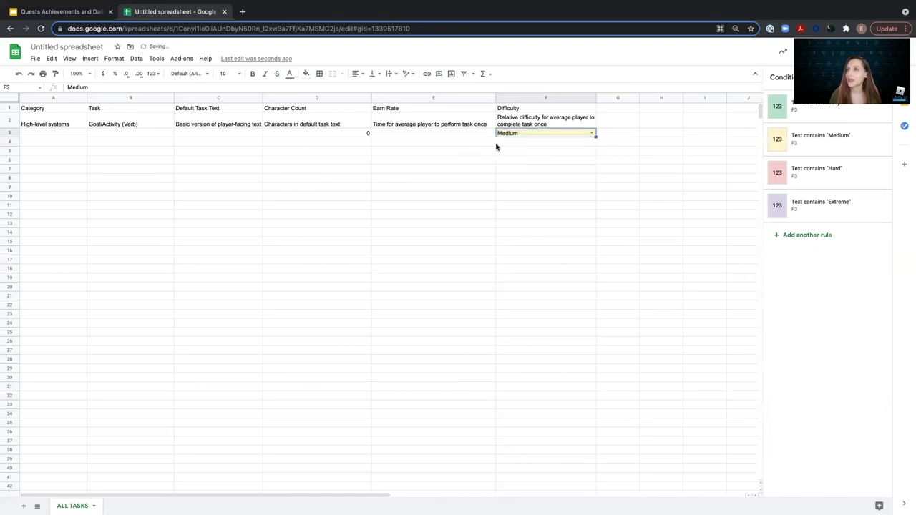
{"action": "left_click", "coordinate": [592, 134]}
{"action": "left_click", "coordinate": [549, 144]}
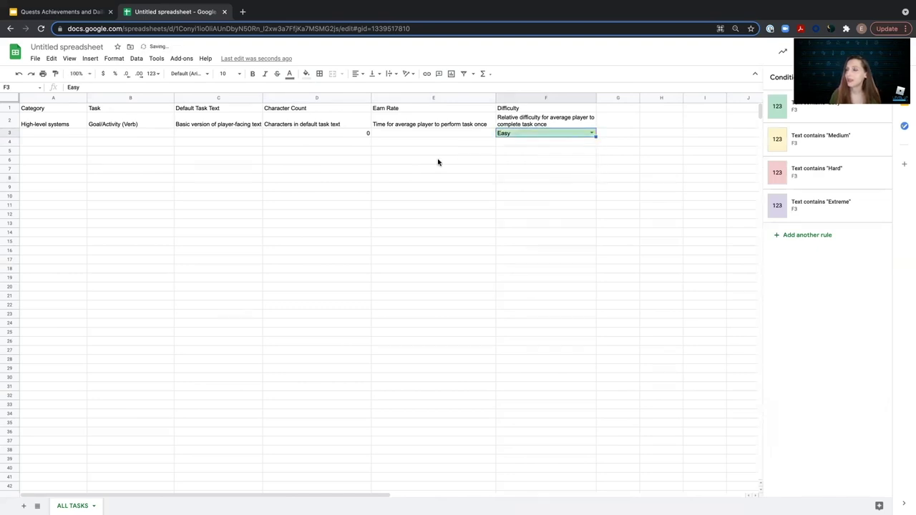
{"action": "left_click", "coordinate": [437, 159]}
{"action": "left_click", "coordinate": [454, 135]}
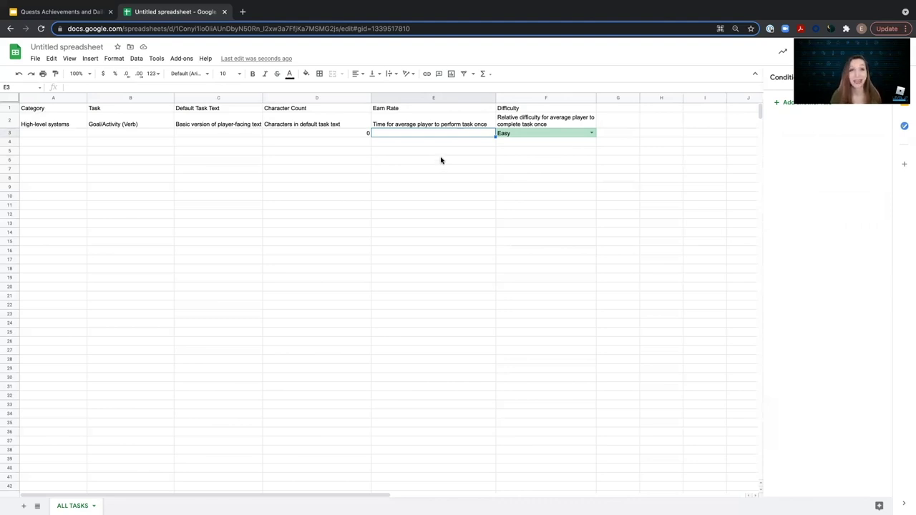
Choose Extreme from the difficulty dropdown in F3.
{"action": "left_click", "coordinate": [578, 136]}
{"action": "left_click", "coordinate": [592, 133]}
{"action": "left_click", "coordinate": [534, 174]}
{"action": "left_click", "coordinate": [431, 179]}
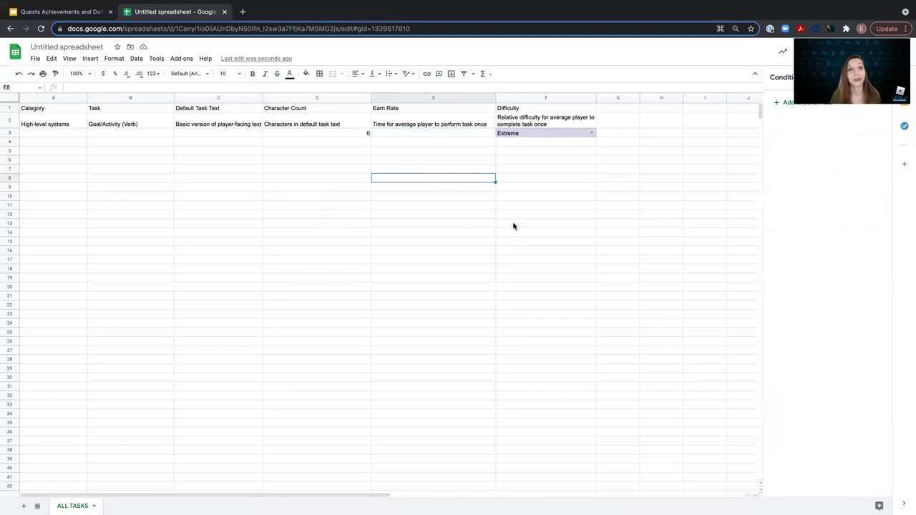
{"action": "left_click", "coordinate": [430, 153]}
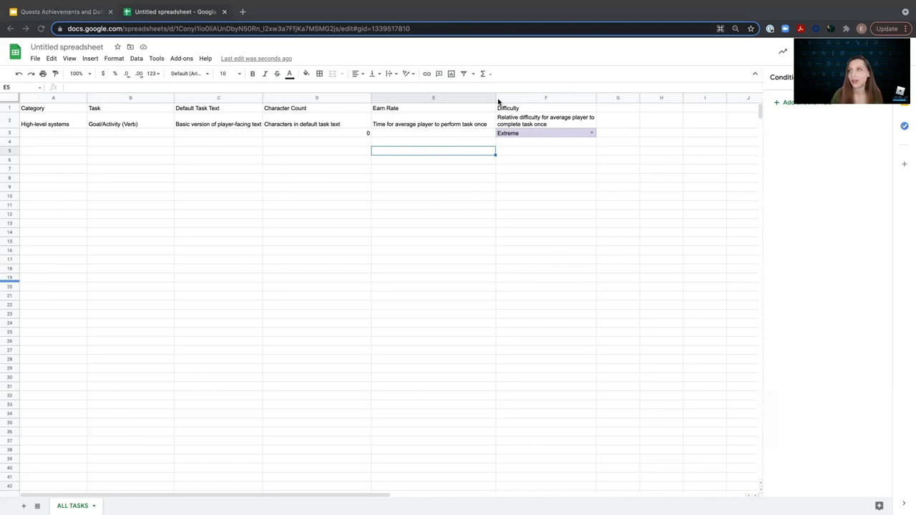
Widen column G and enter the header "Notes" in G1.
{"action": "left_click", "coordinate": [631, 109]}
{"action": "left_click_drag", "start_coordinate": [639, 100], "coordinate": [669, 99]}
{"action": "double_click", "coordinate": [633, 109]}
{"action": "type", "text": "Notes"}
Enter the description "Additional factors affecting difficulty" in G2 under the Notes header.
{"action": "left_click", "coordinate": [607, 119]}
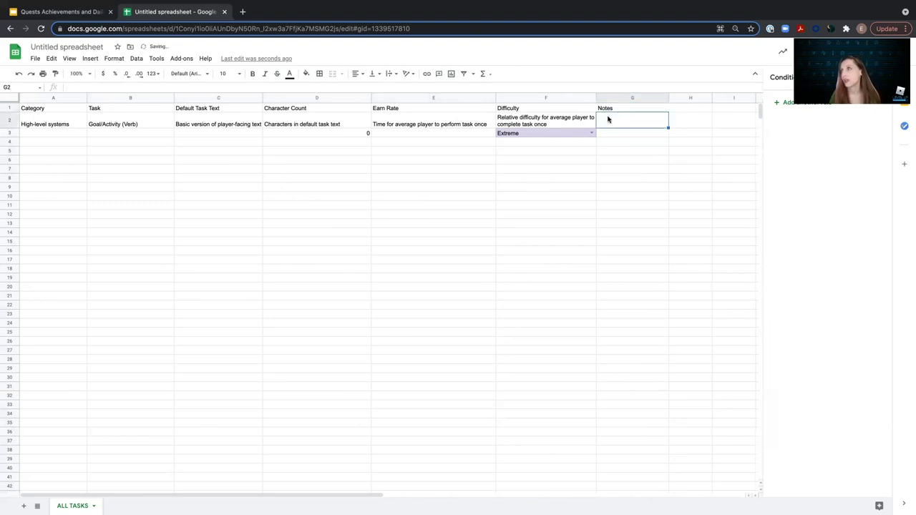
{"action": "type", "text": "Additioan"}
{"action": "key", "text": "BackSpace"}
{"action": "key", "text": "BackSpace"}
{"action": "type", "text": "nal factors affecting difficulty"}
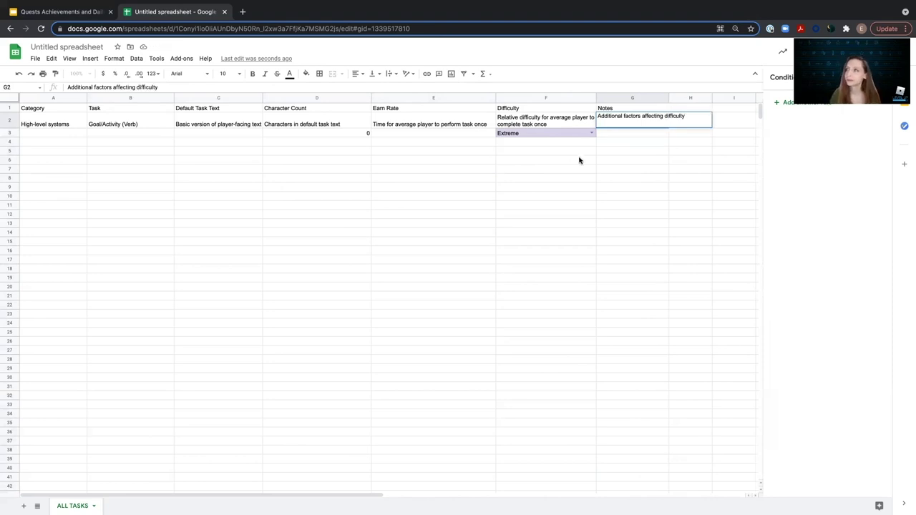
{"action": "left_click", "coordinate": [610, 161]}
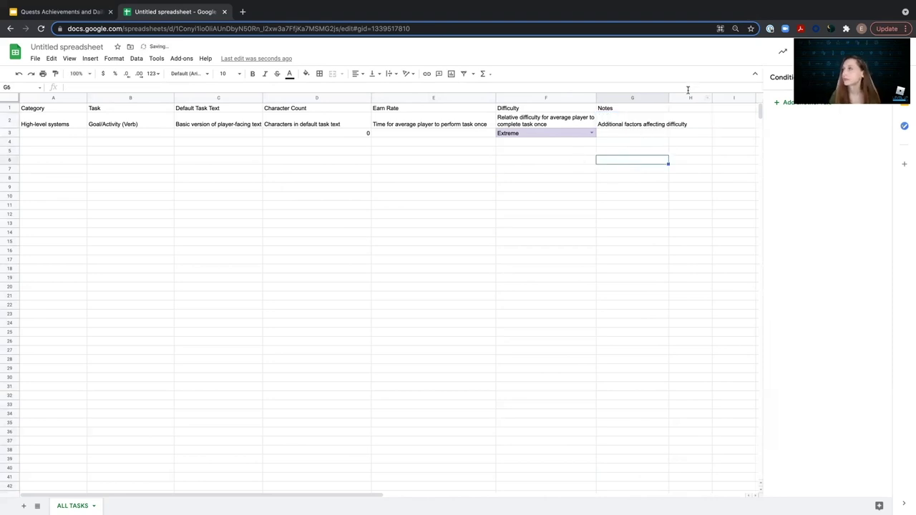
Wrap the text of the Notes description in G2.
{"action": "left_click", "coordinate": [634, 124]}
{"action": "left_click", "coordinate": [391, 74]}
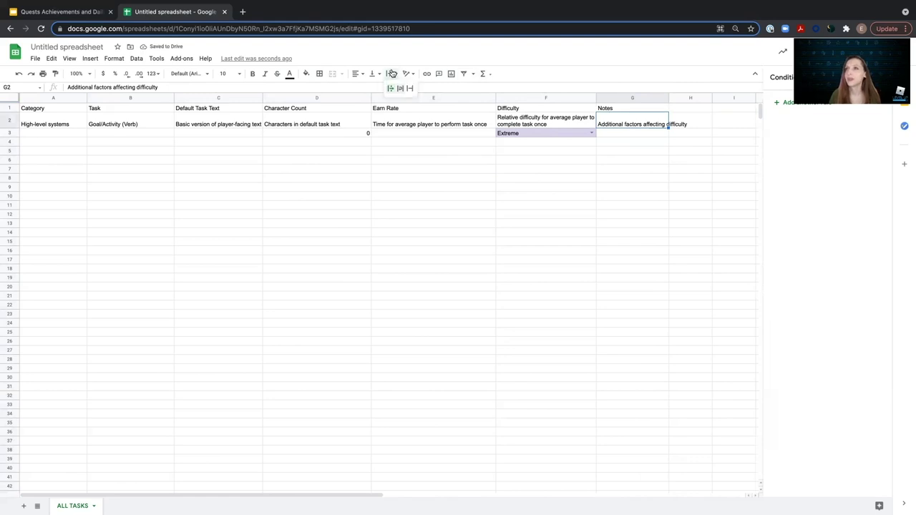
{"action": "left_click", "coordinate": [403, 89]}
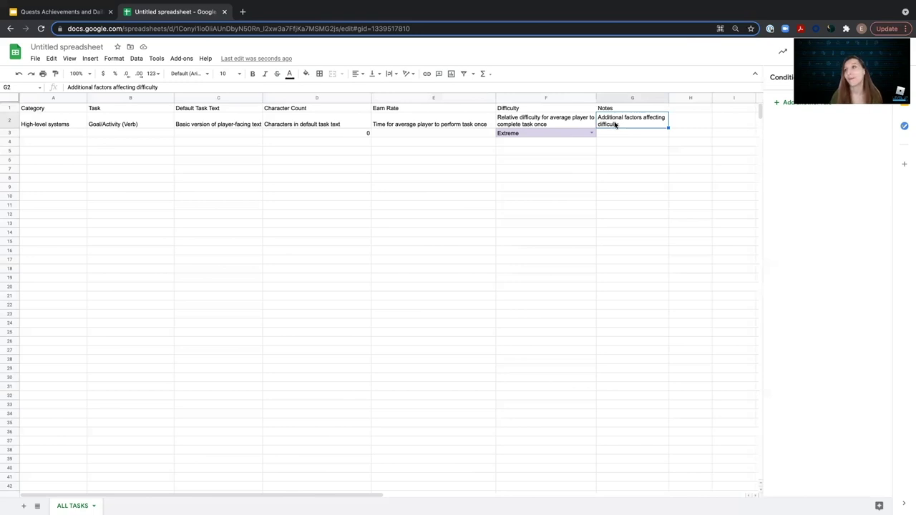
{"action": "left_click", "coordinate": [613, 134]}
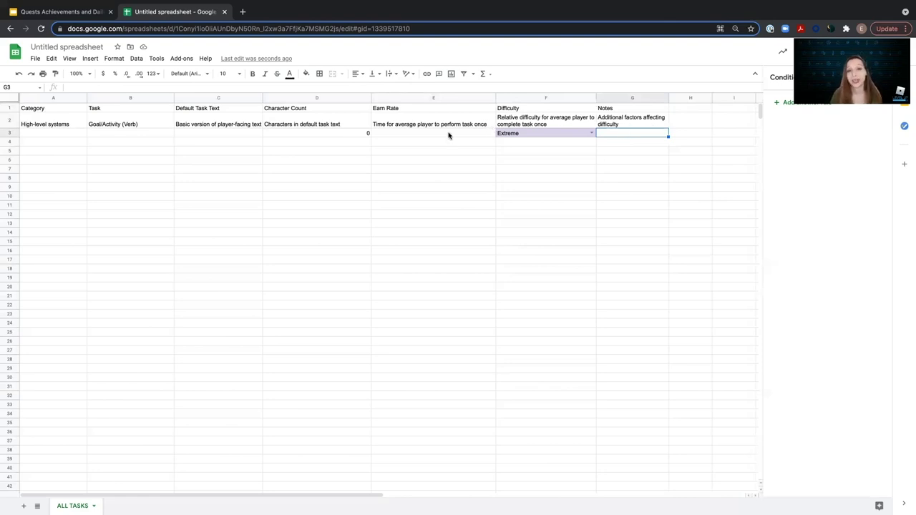
{"action": "left_click", "coordinate": [533, 164]}
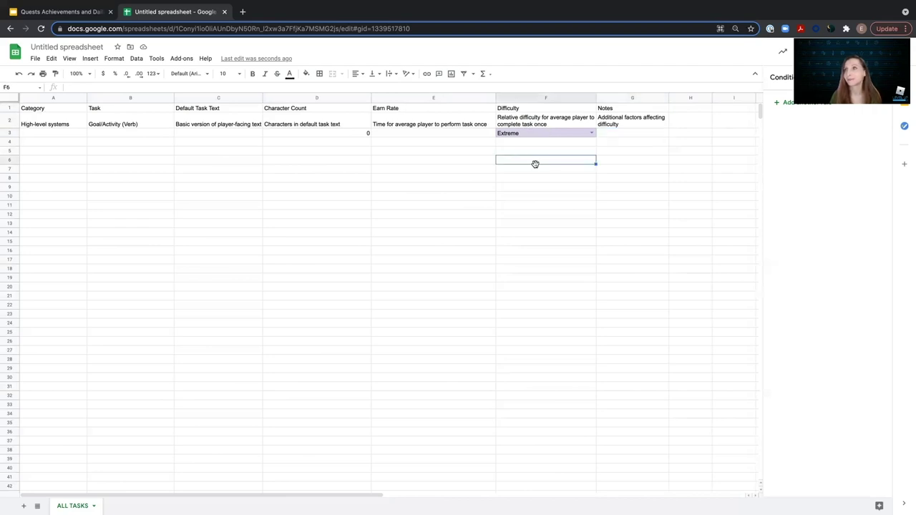
Give the header row A1:G1 a dark gray fill and white text.
{"action": "left_click_drag", "start_coordinate": [65, 107], "coordinate": [614, 107]}
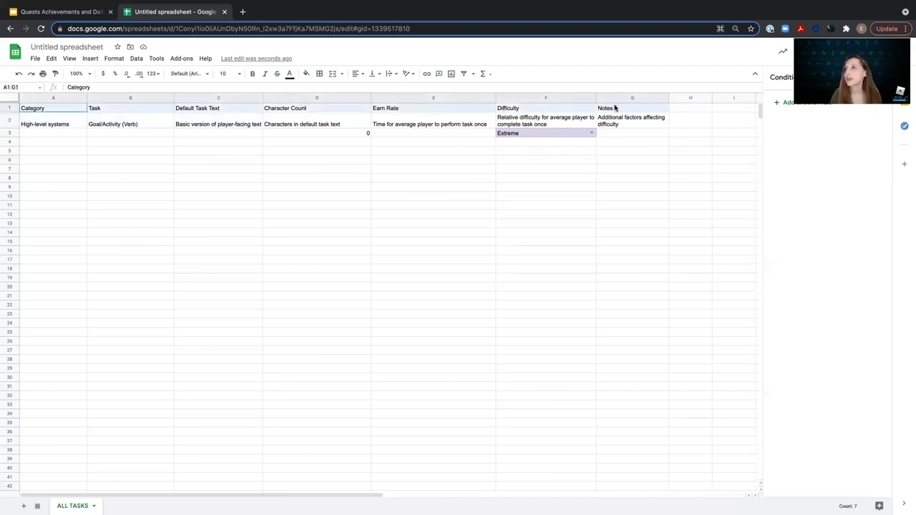
{"action": "left_click", "coordinate": [306, 73]}
{"action": "left_click", "coordinate": [326, 105]}
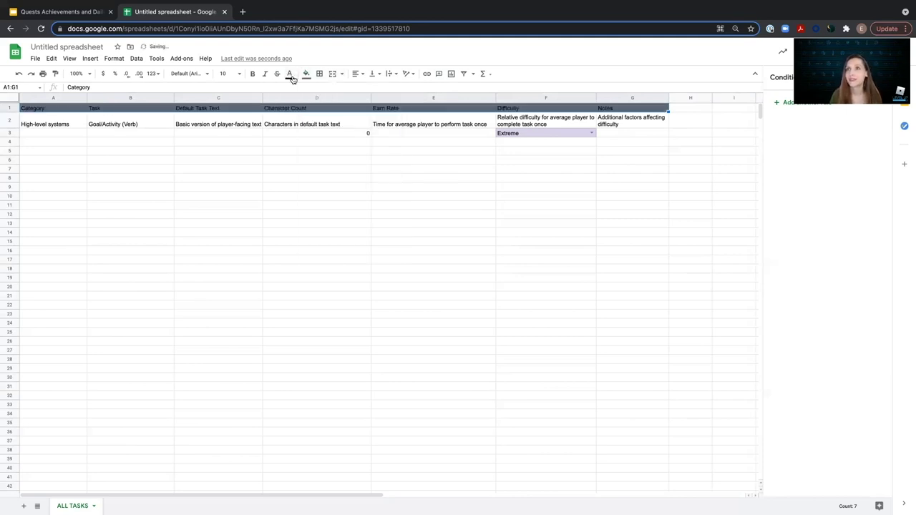
{"action": "left_click", "coordinate": [290, 74]}
{"action": "left_click", "coordinate": [374, 104]}
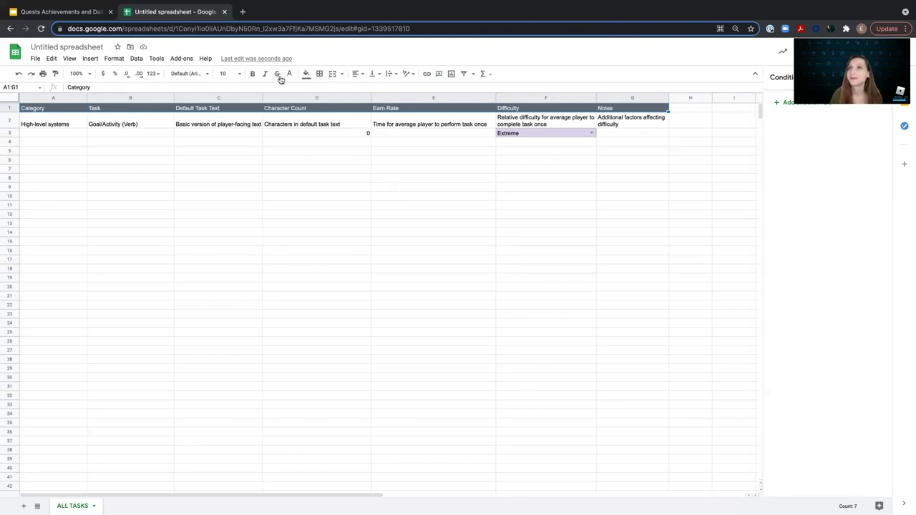
Set the font size of the header row A1:G1 to 12.
{"action": "left_click", "coordinate": [239, 74]}
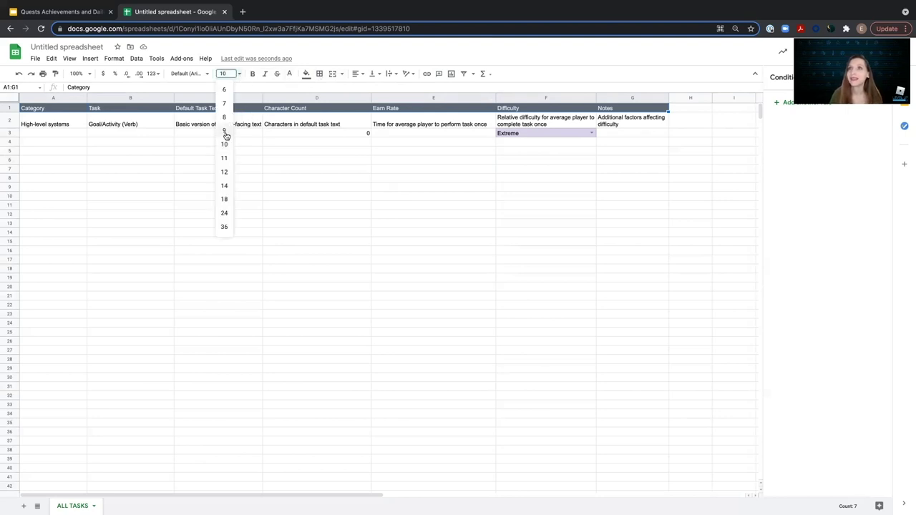
{"action": "left_click", "coordinate": [224, 171]}
{"action": "left_click", "coordinate": [248, 153]}
Give the description row A2:G2 a light gray fill and italicize its text.
{"action": "left_click_drag", "start_coordinate": [81, 125], "coordinate": [616, 123]}
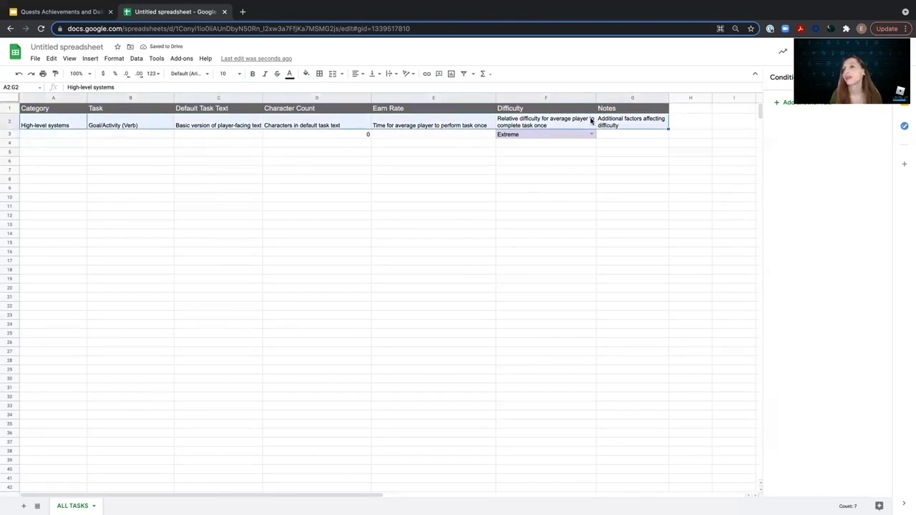
{"action": "left_click", "coordinate": [305, 74]}
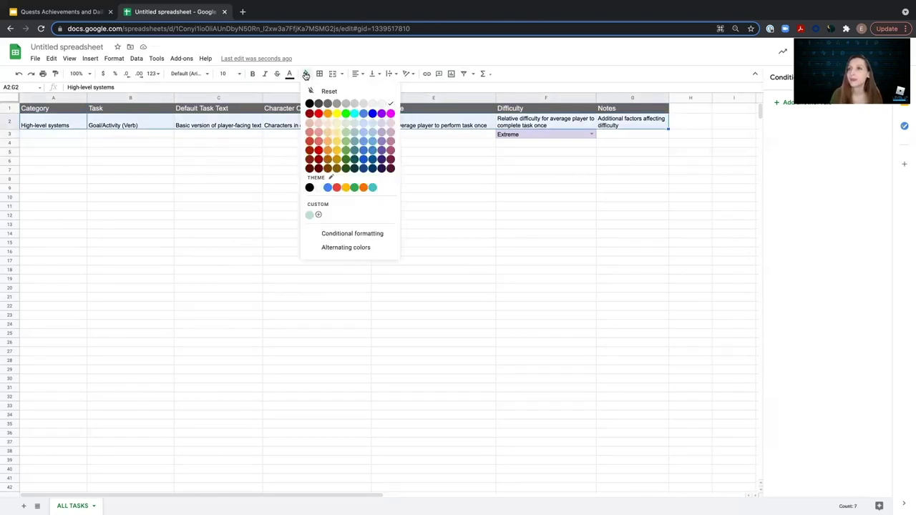
{"action": "left_click", "coordinate": [381, 104]}
{"action": "left_click", "coordinate": [263, 75]}
{"action": "left_click", "coordinate": [195, 172]}
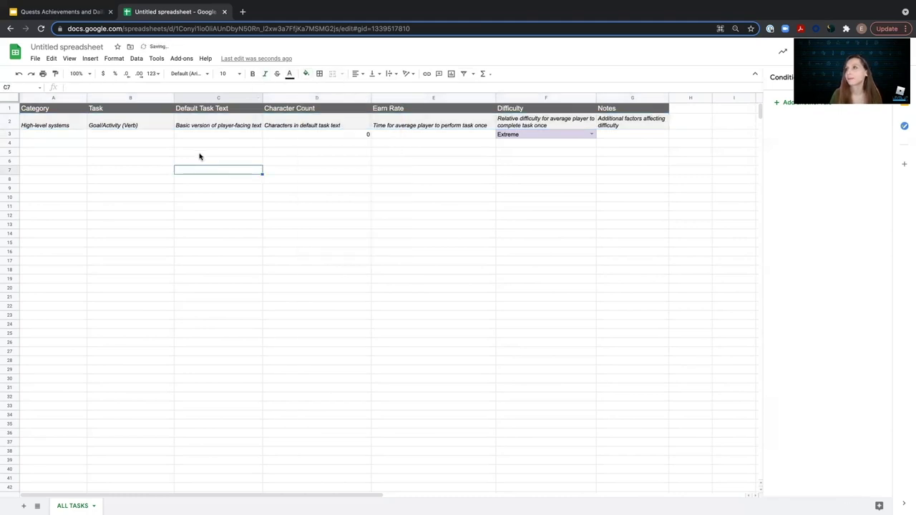
{"action": "left_click", "coordinate": [72, 134]}
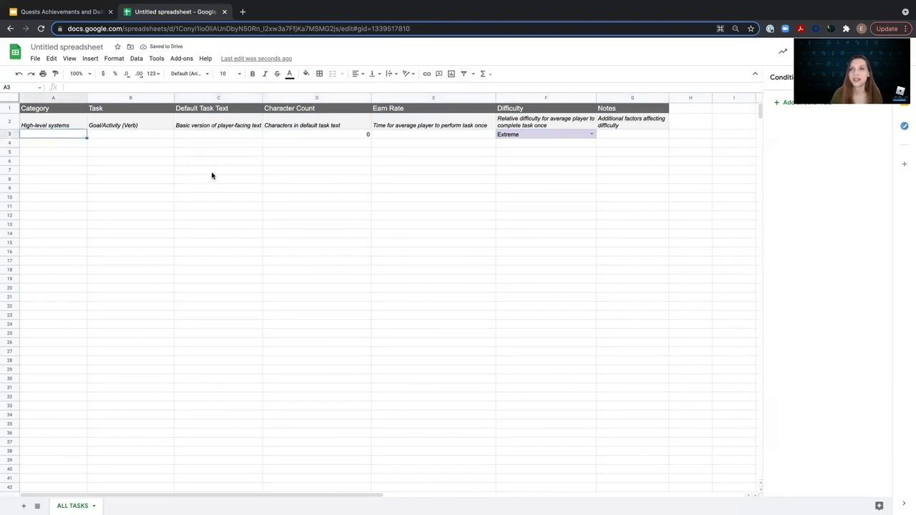
{"action": "left_click", "coordinate": [115, 136]}
{"action": "left_click", "coordinate": [72, 136]}
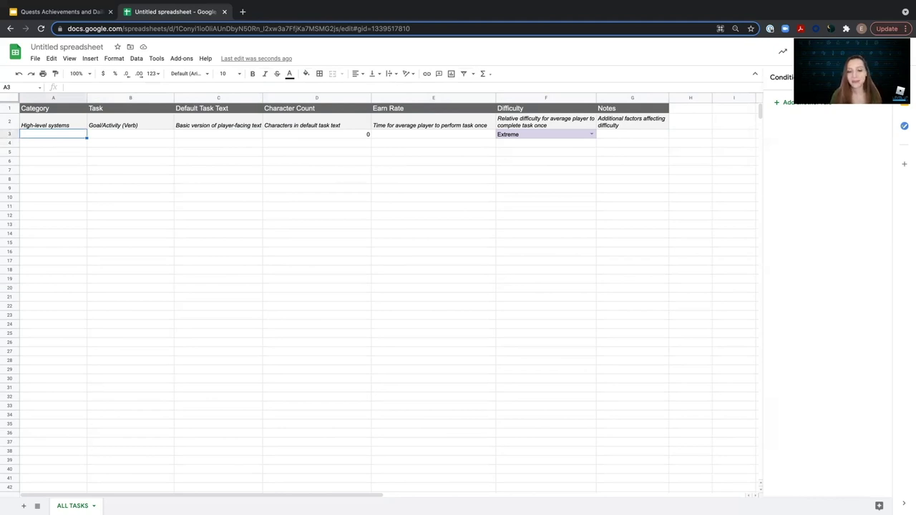
Change the color of the ALL TASKS sheet tab to red.
{"action": "left_click", "coordinate": [94, 507]}
{"action": "mouse_move", "coordinate": [88, 414]}
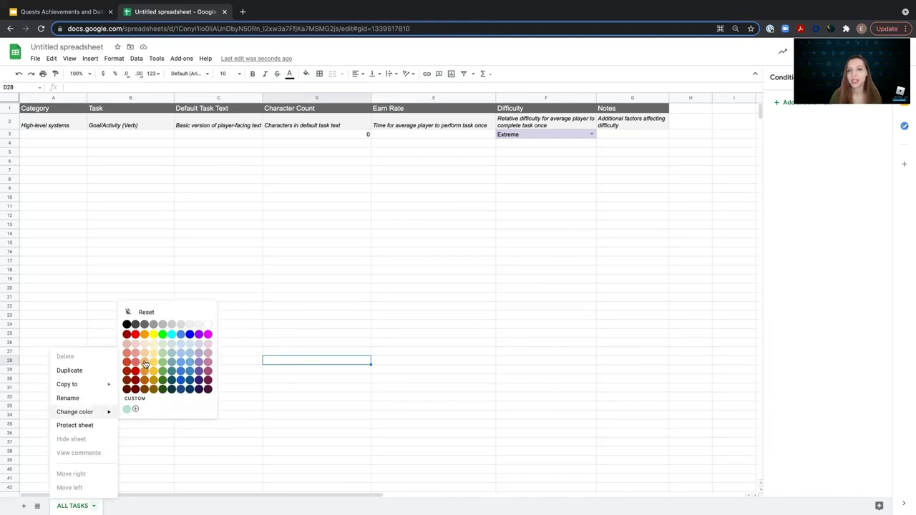
{"action": "left_click", "coordinate": [136, 335]}
{"action": "left_click", "coordinate": [232, 317]}
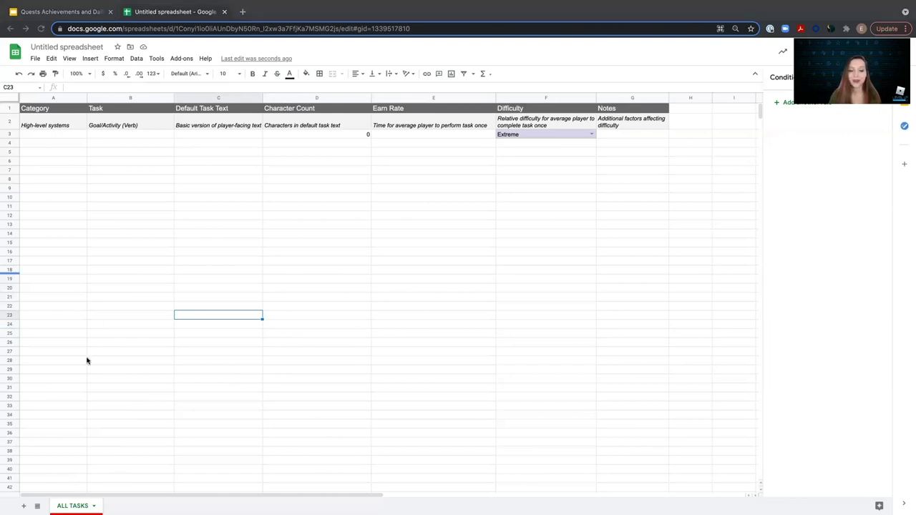
Add a new sheet and name it "Dailies".
{"action": "left_click", "coordinate": [23, 506]}
{"action": "double_click", "coordinate": [122, 505]}
{"action": "type", "text": "Dailies"}
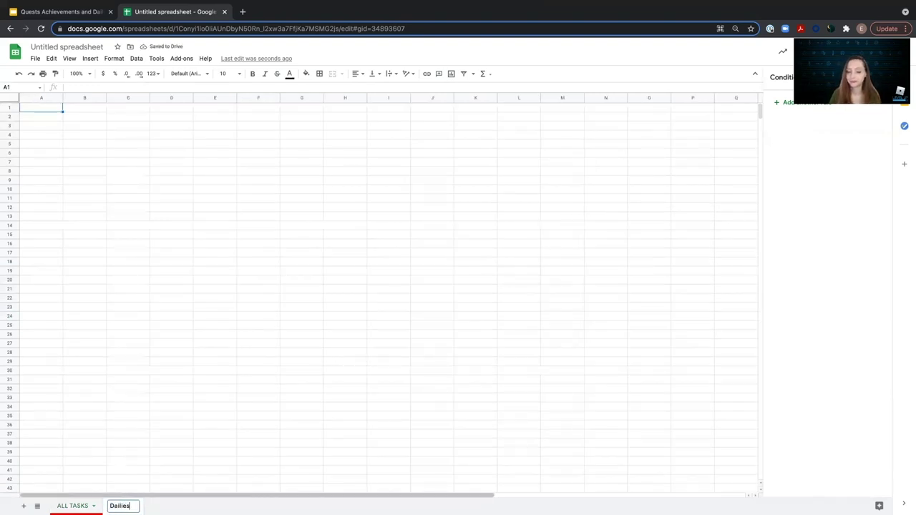
{"action": "key", "text": "Return"}
{"action": "left_click", "coordinate": [113, 398]}
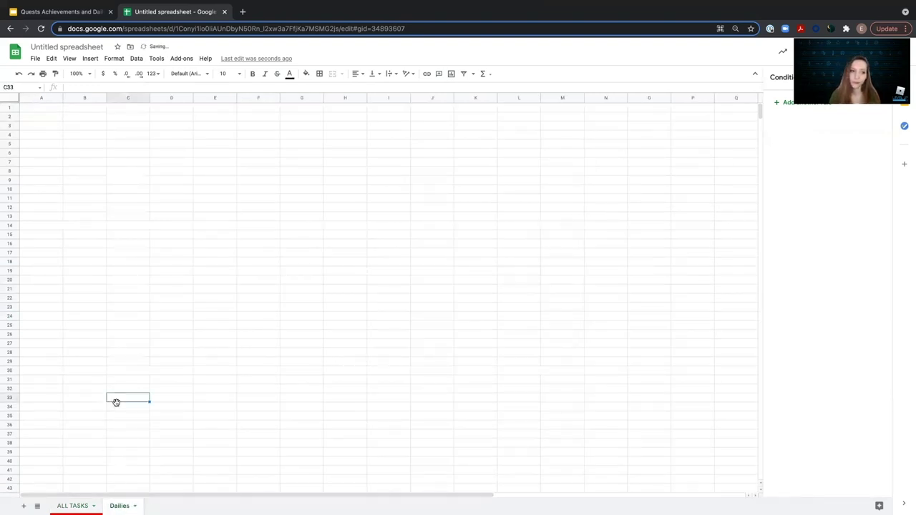
{"action": "left_click", "coordinate": [169, 352]}
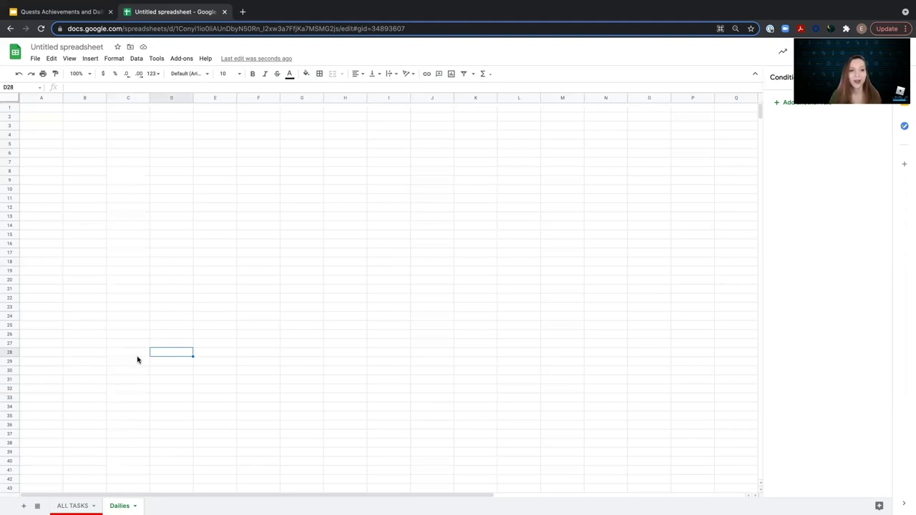
Copy the range A1:G3 from the ALL TASKS sheet and paste it into the Dailies sheet starting at A1.
{"action": "left_click", "coordinate": [72, 507]}
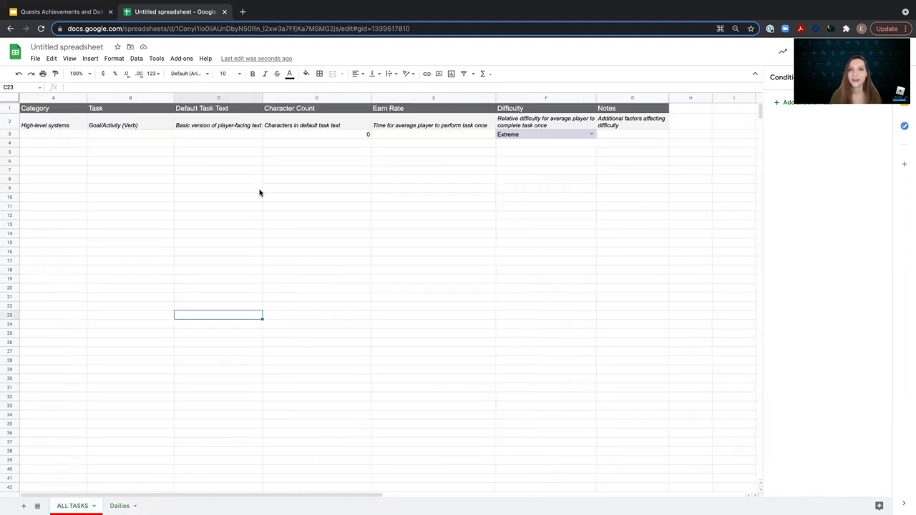
{"action": "left_click_drag", "start_coordinate": [68, 108], "coordinate": [617, 134]}
{"action": "left_click", "coordinate": [122, 506]}
{"action": "left_click", "coordinate": [39, 110]}
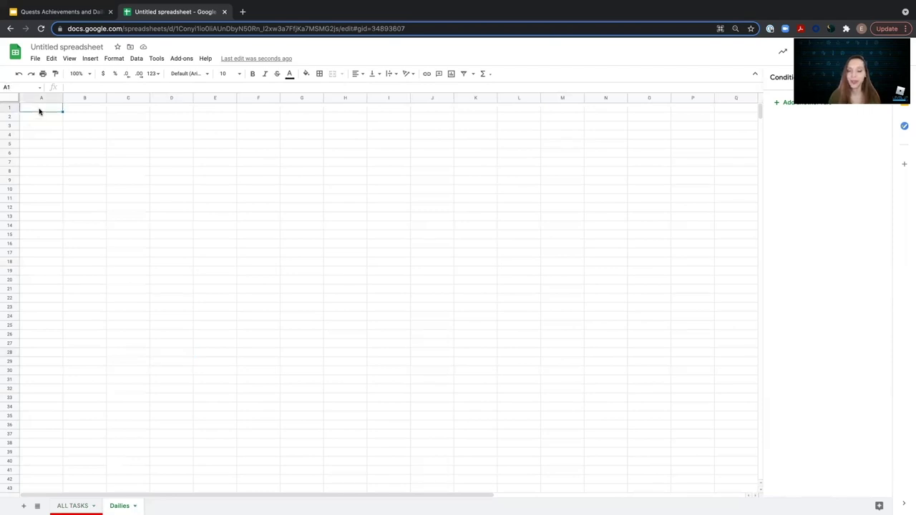
{"action": "key", "text": "super+v"}
{"action": "left_click", "coordinate": [111, 202]}
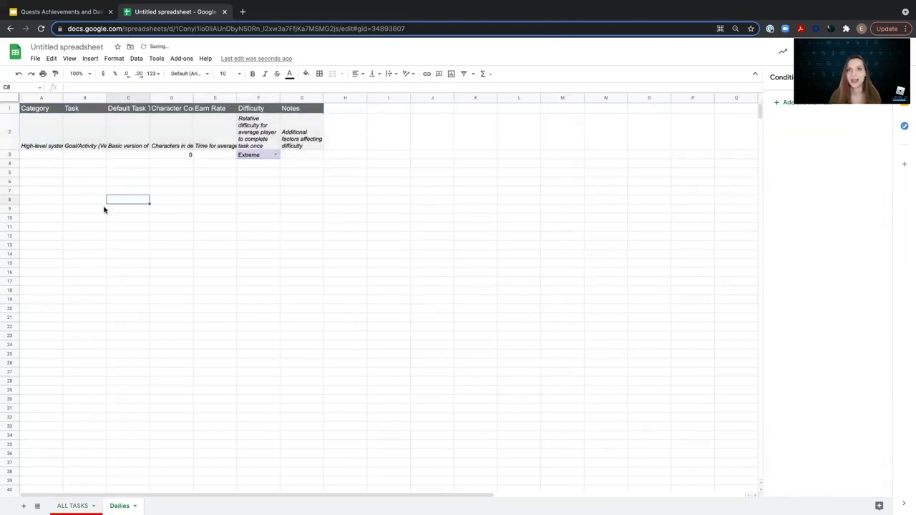
Fit the widths of Dailies columns A through E to their text and narrow the Notes column.
{"action": "left_click_drag", "start_coordinate": [62, 98], "coordinate": [409, 97]}
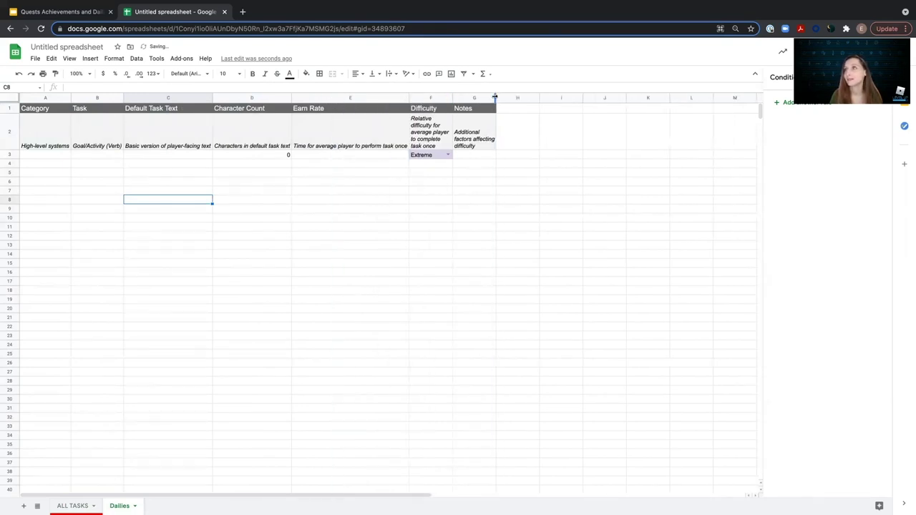
{"action": "left_click_drag", "start_coordinate": [495, 97], "coordinate": [482, 97]}
{"action": "left_click", "coordinate": [125, 275]}
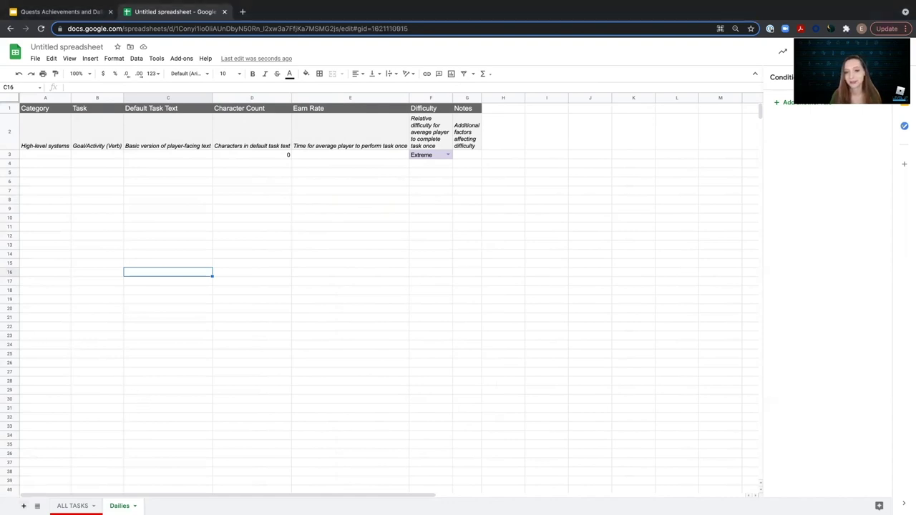
Add a new sheet and name it "Achievements".
{"action": "left_click", "coordinate": [23, 506]}
{"action": "double_click", "coordinate": [156, 502]}
{"action": "type", "text": "Achievements"}
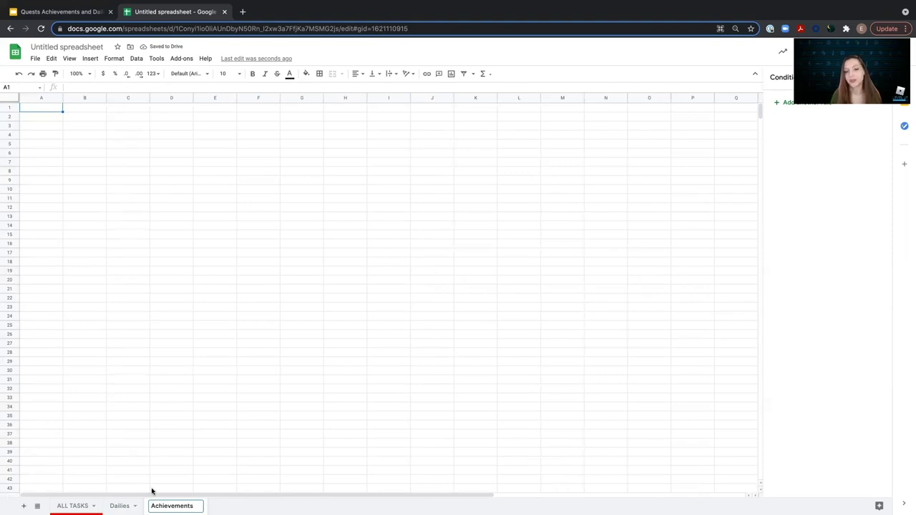
{"action": "left_click", "coordinate": [160, 370]}
Paste the copied ALL TASKS range A1:G3 into the Achievements sheet starting at A1.
{"action": "left_click", "coordinate": [76, 505]}
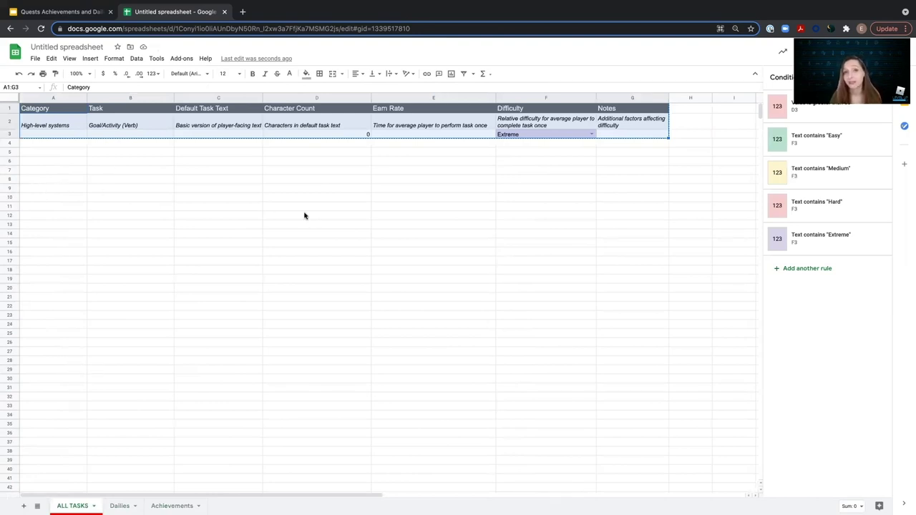
{"action": "left_click", "coordinate": [120, 506]}
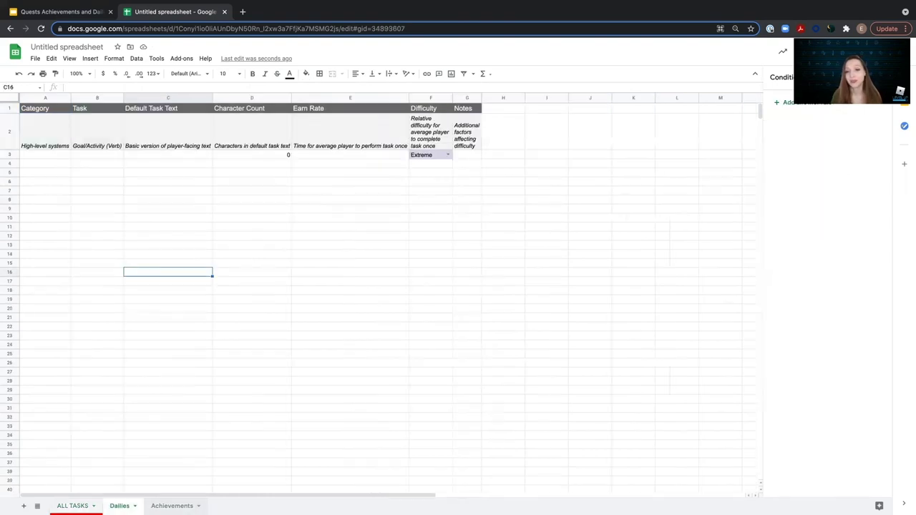
{"action": "left_click", "coordinate": [263, 200]}
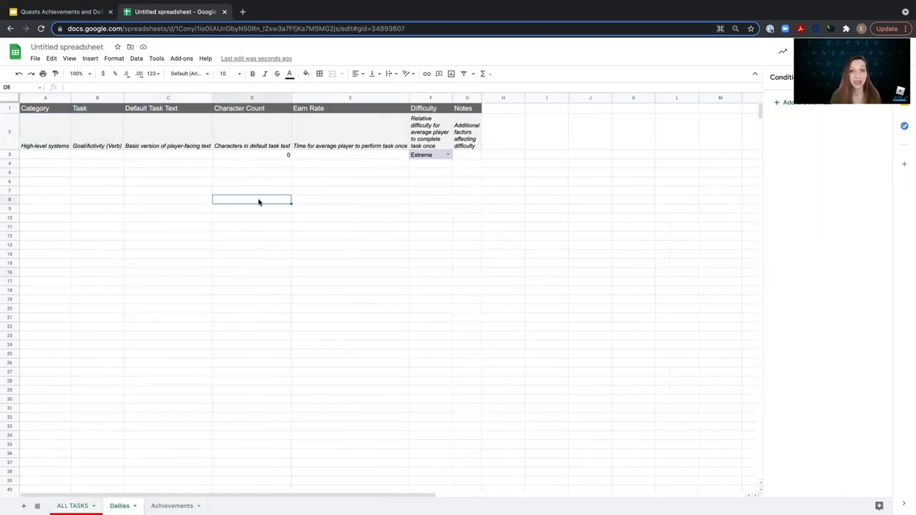
{"action": "left_click", "coordinate": [173, 505]}
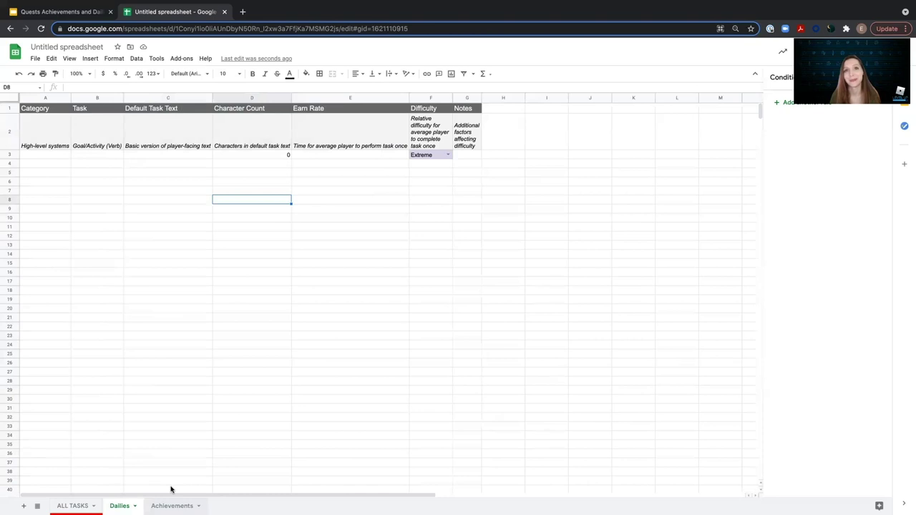
{"action": "left_click", "coordinate": [33, 109]}
{"action": "key", "text": "ctrl+v"}
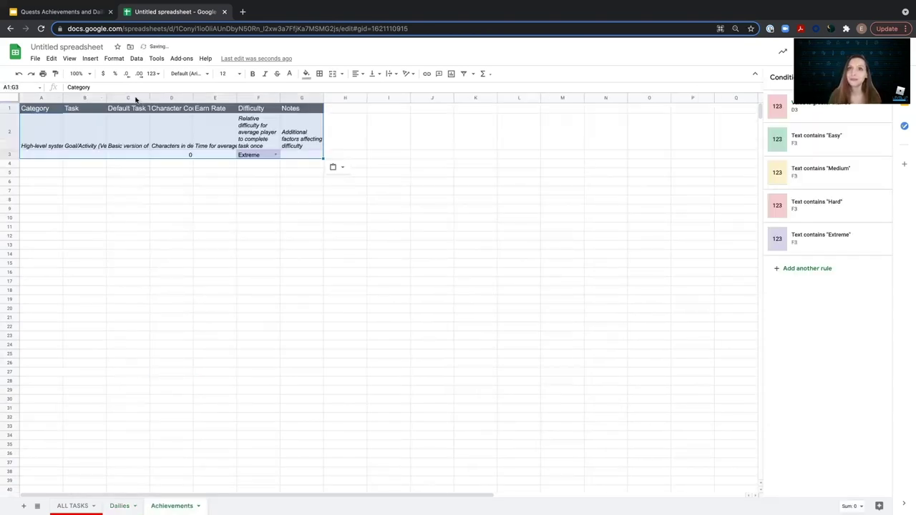
Fit the widths of columns A through E on the Achievements sheet to their text.
{"action": "double_click", "coordinate": [106, 98]}
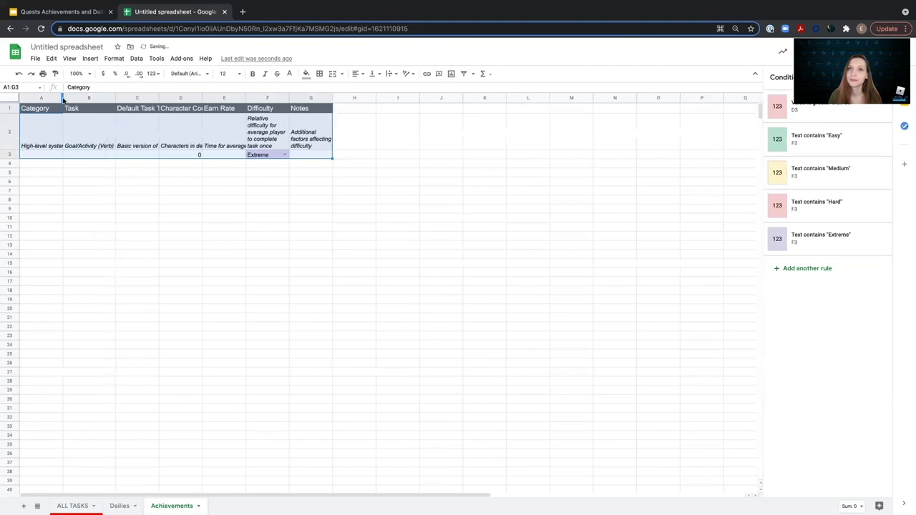
{"action": "left_click", "coordinate": [60, 98]}
{"action": "double_click", "coordinate": [63, 98]}
{"action": "double_click", "coordinate": [167, 97]}
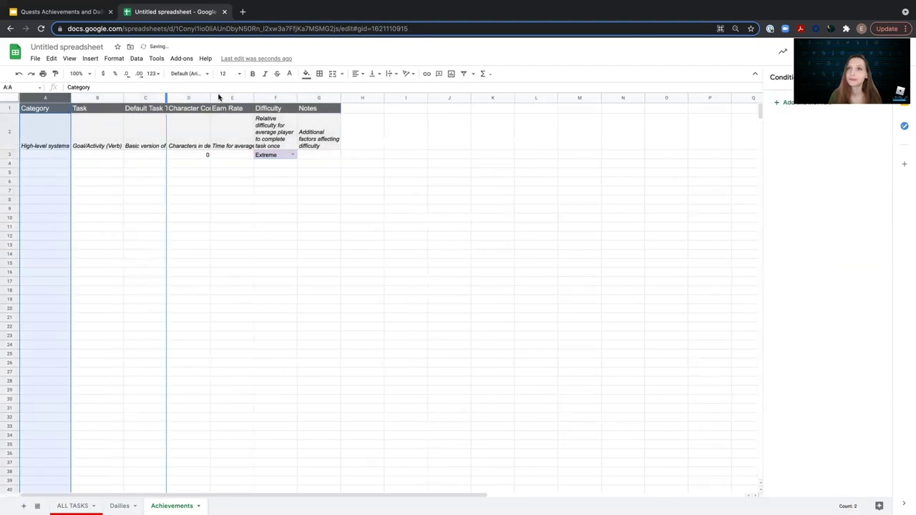
{"action": "double_click", "coordinate": [256, 98]}
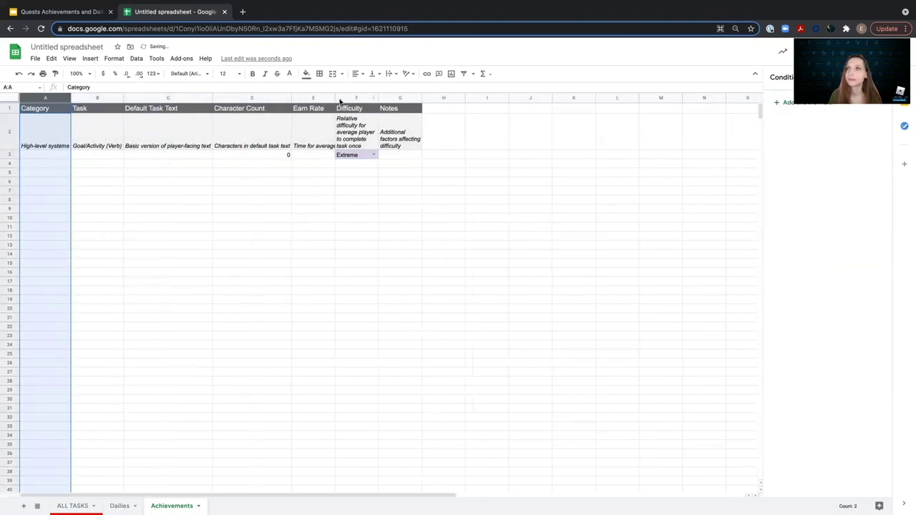
{"action": "left_click", "coordinate": [332, 98]}
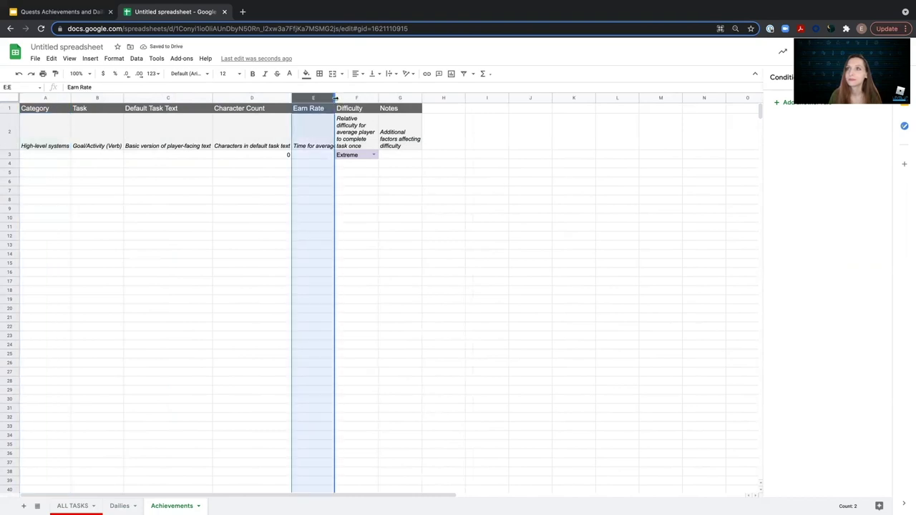
{"action": "double_click", "coordinate": [335, 98]}
{"action": "left_click", "coordinate": [209, 238]}
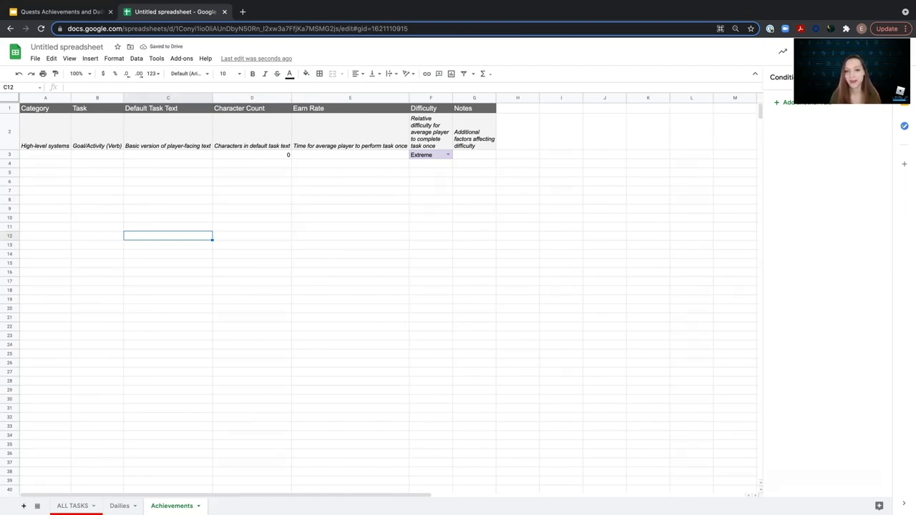
Add another sheet and name it "Quests".
{"action": "key", "text": "shift+F11"}
{"action": "double_click", "coordinate": [226, 506]}
{"action": "type", "text": "Quests"}
{"action": "left_click", "coordinate": [302, 445]}
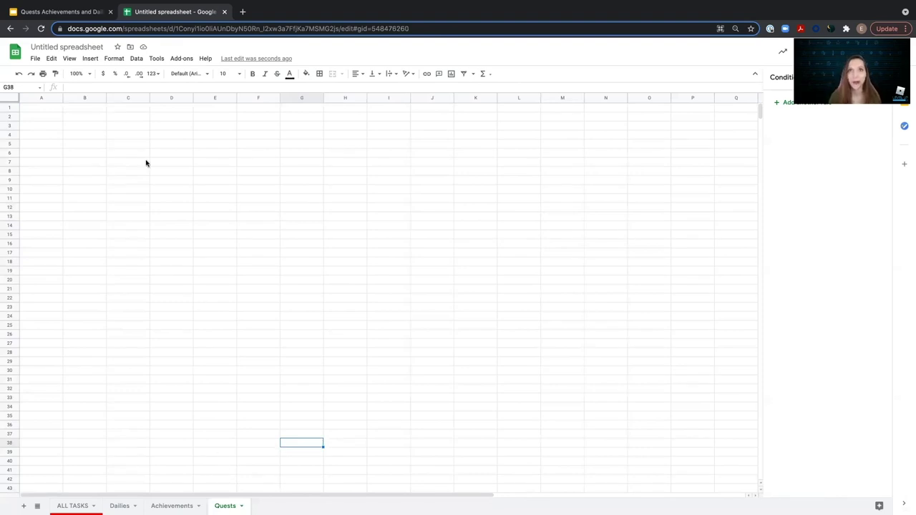
Enter "Quest Title" in A1 and "Name of the quest (optional)" in A2 of the Quests sheet.
{"action": "left_click", "coordinate": [60, 108]}
{"action": "type", "text": "Quest Title"}
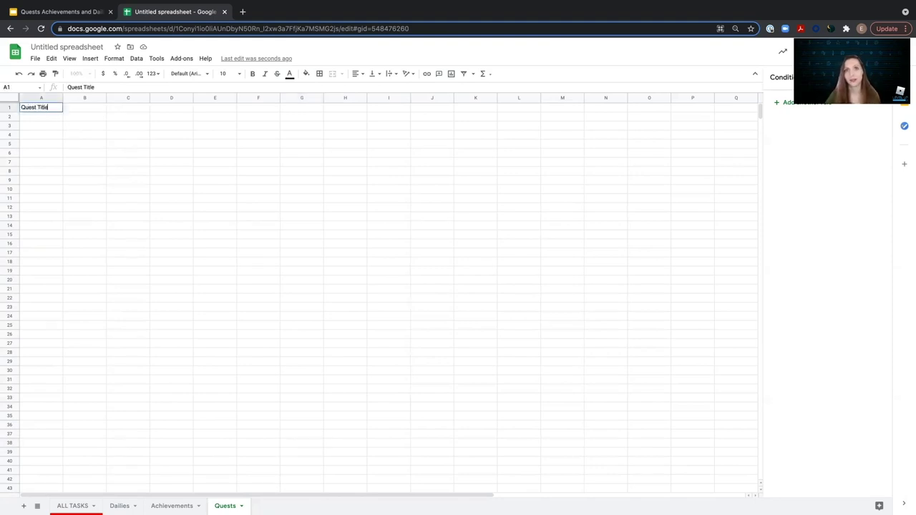
{"action": "left_click", "coordinate": [46, 120]}
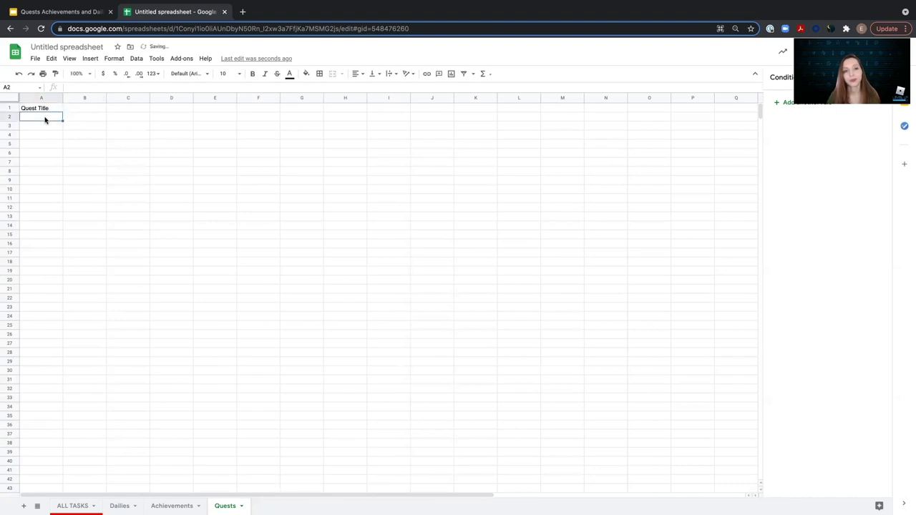
{"action": "type", "text": "Name of the qus"}
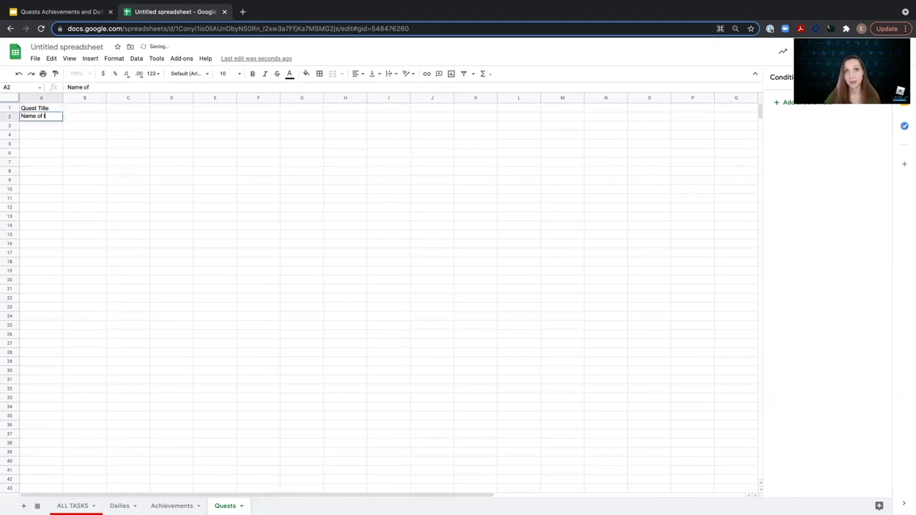
{"action": "key", "text": "BackSpace"}
{"action": "type", "text": "e"}
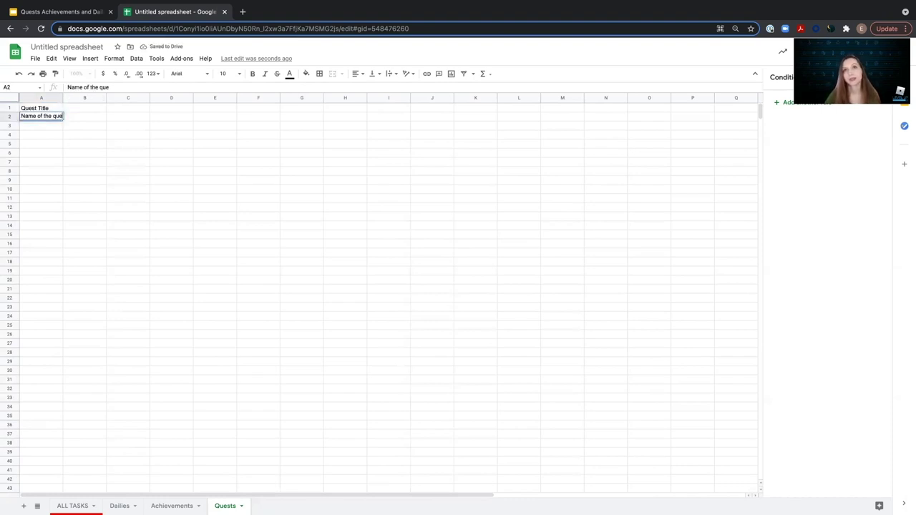
{"action": "type", "text": "st (optional"}
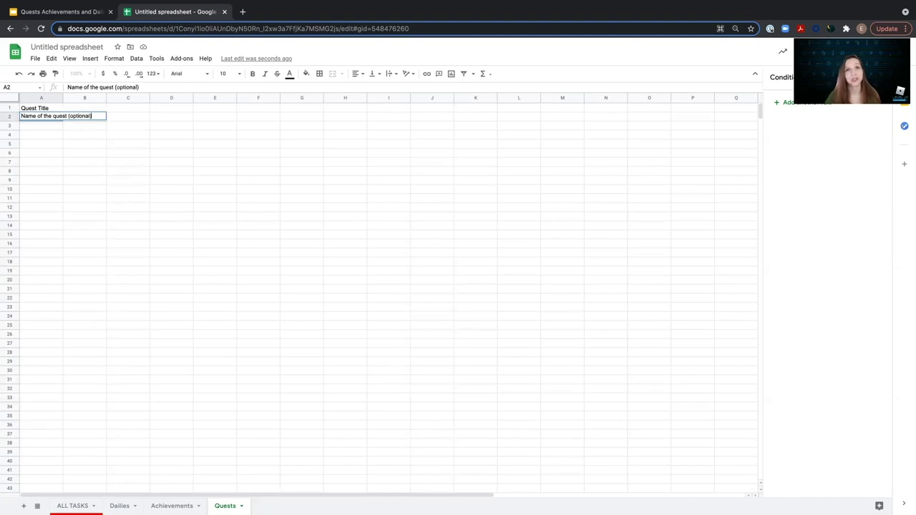
Widen columns A and B of the Quests sheet so the quest name description fits within column A.
{"action": "left_click_drag", "start_coordinate": [107, 100], "coordinate": [220, 99]}
{"action": "left_click", "coordinate": [169, 154]}
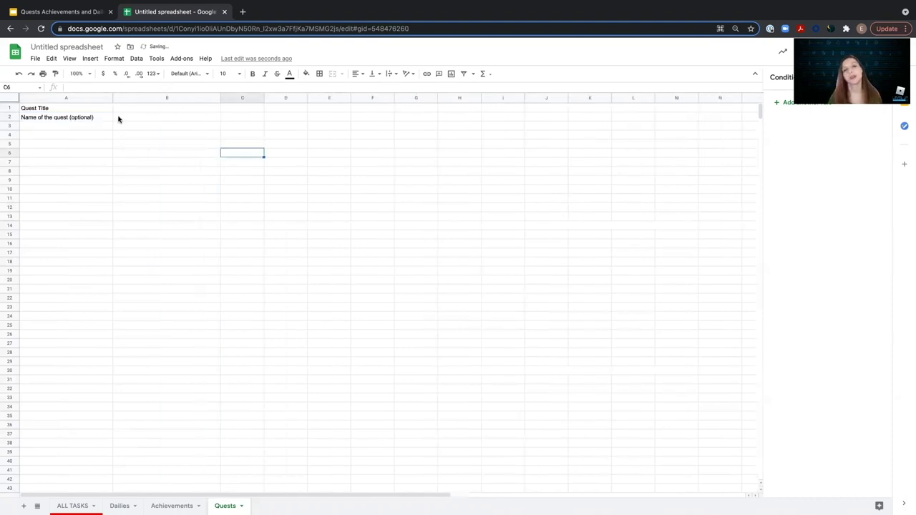
{"action": "left_click", "coordinate": [99, 119]}
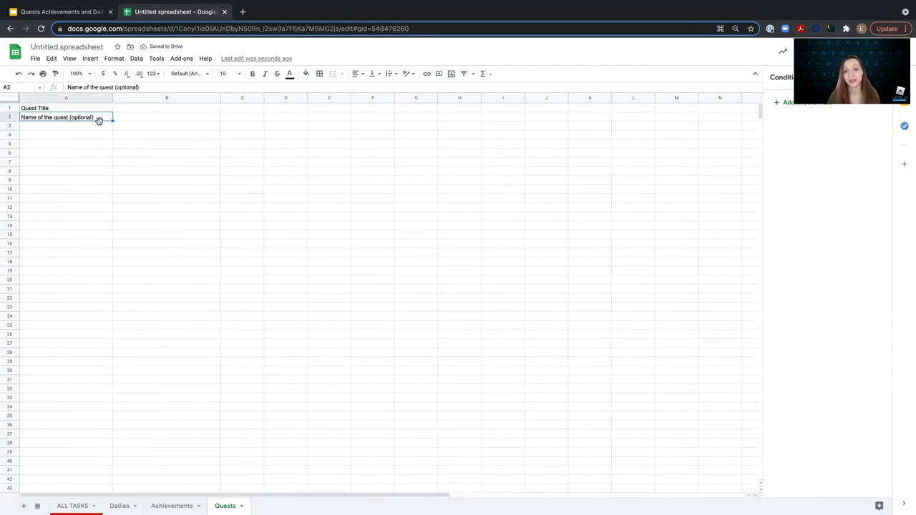
Copy the Character Count cells D1:D3 from the Achievements sheet and paste them into Quests starting at B1.
{"action": "left_click", "coordinate": [171, 505]}
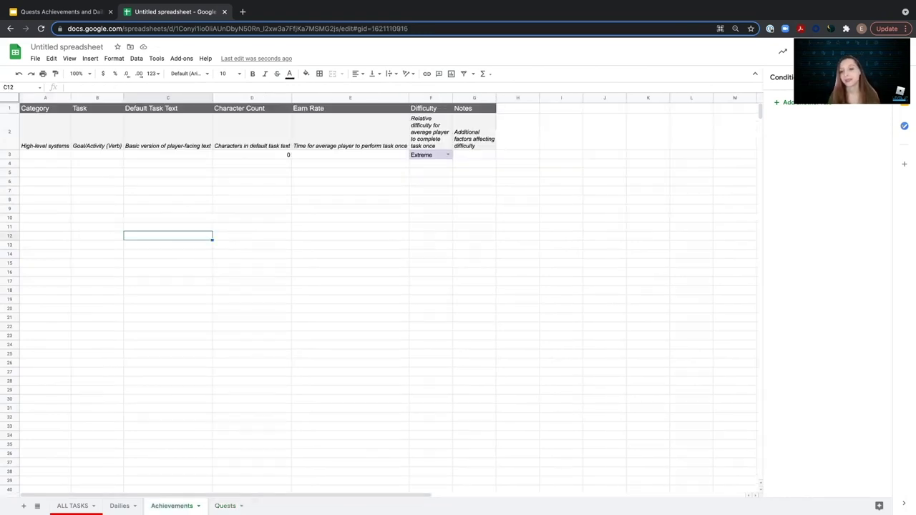
{"action": "left_click_drag", "start_coordinate": [271, 111], "coordinate": [271, 157]}
{"action": "key", "text": "ctrl+c"}
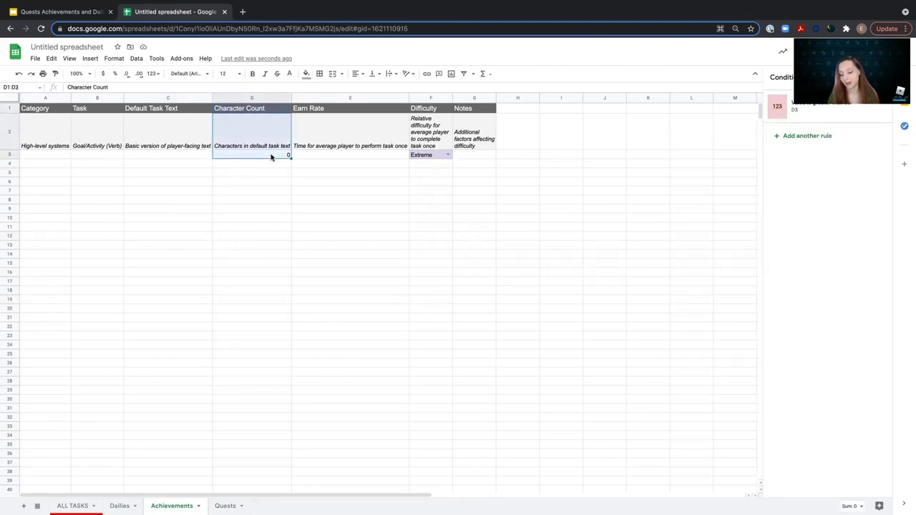
{"action": "left_click", "coordinate": [224, 504]}
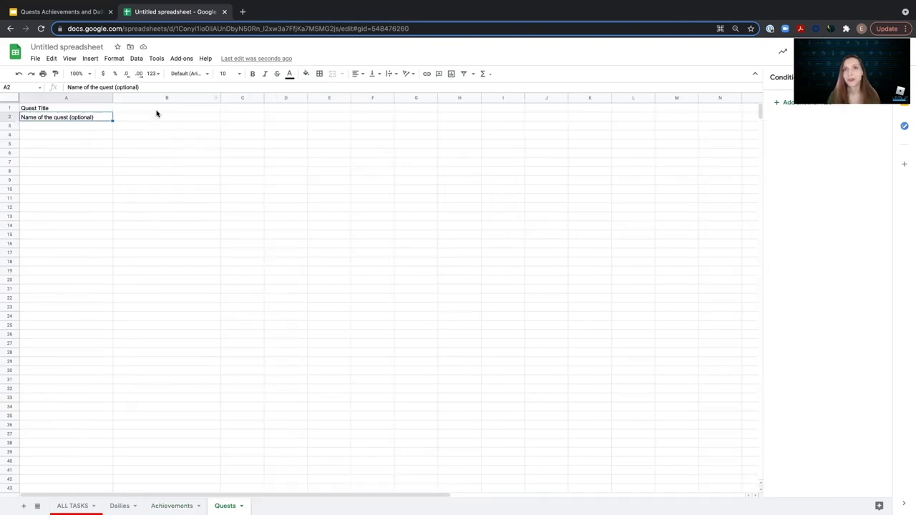
{"action": "left_click", "coordinate": [159, 108]}
{"action": "key", "text": "ctrl+v"}
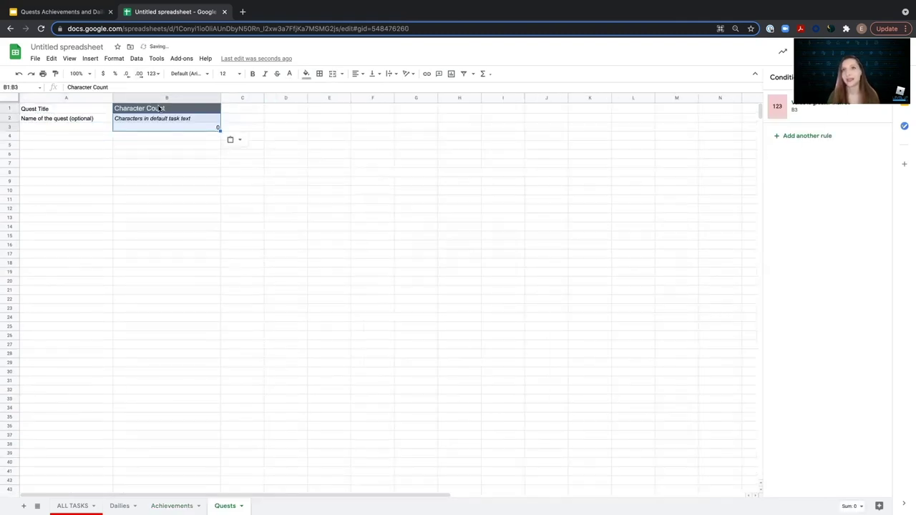
{"action": "left_click", "coordinate": [178, 164]}
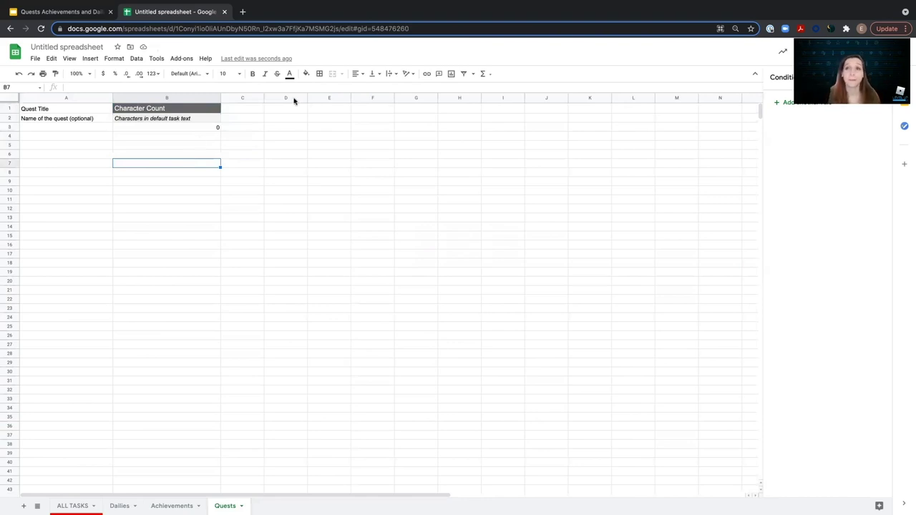
Open the conditional formatting rule for B3 on Quests and set its "Greater than" threshold to 50.
{"action": "left_click", "coordinate": [205, 129]}
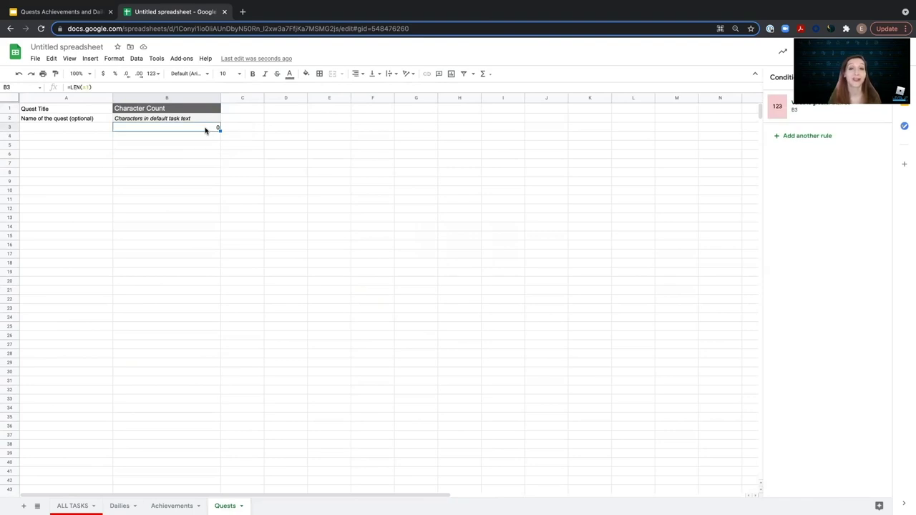
{"action": "right_click", "coordinate": [208, 128]}
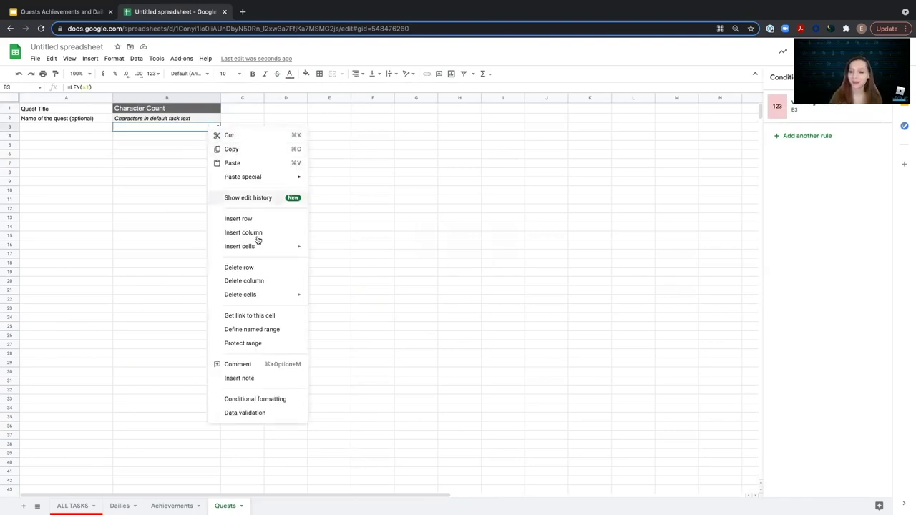
{"action": "left_click", "coordinate": [260, 401]}
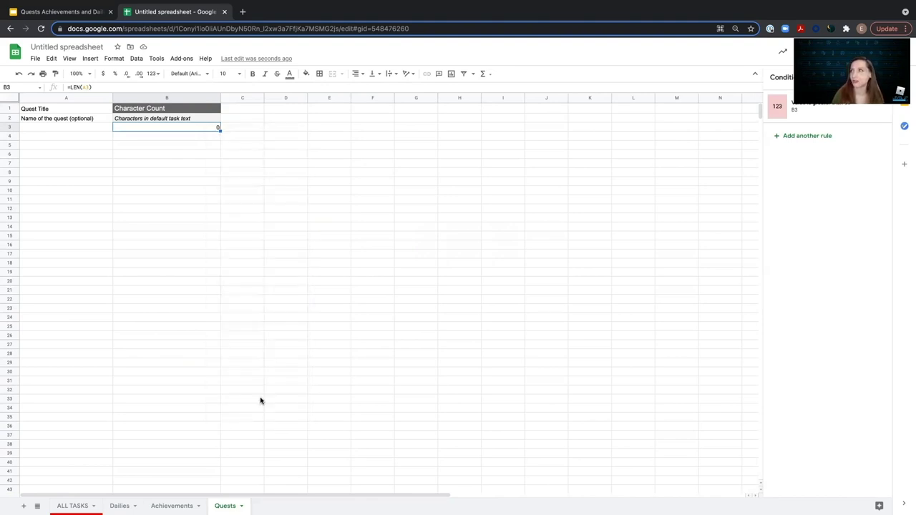
{"action": "left_click", "coordinate": [806, 113]}
{"action": "left_click", "coordinate": [778, 208]}
{"action": "key", "text": "BackSpace"}
{"action": "type", "text": "50"}
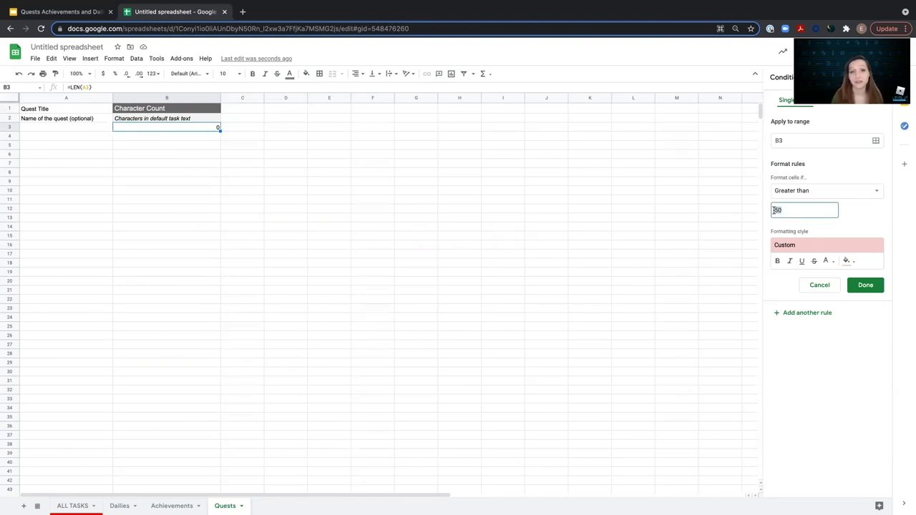
{"action": "double_click", "coordinate": [776, 210]}
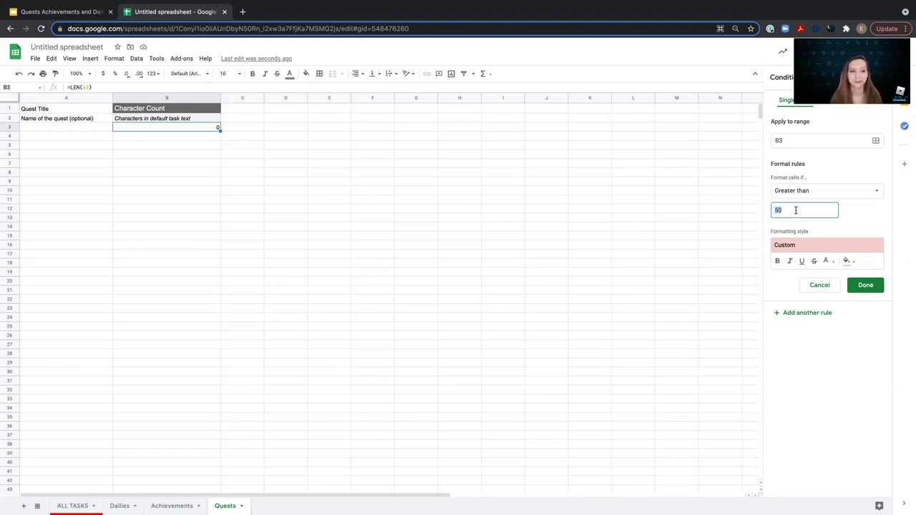
{"action": "left_click", "coordinate": [333, 182]}
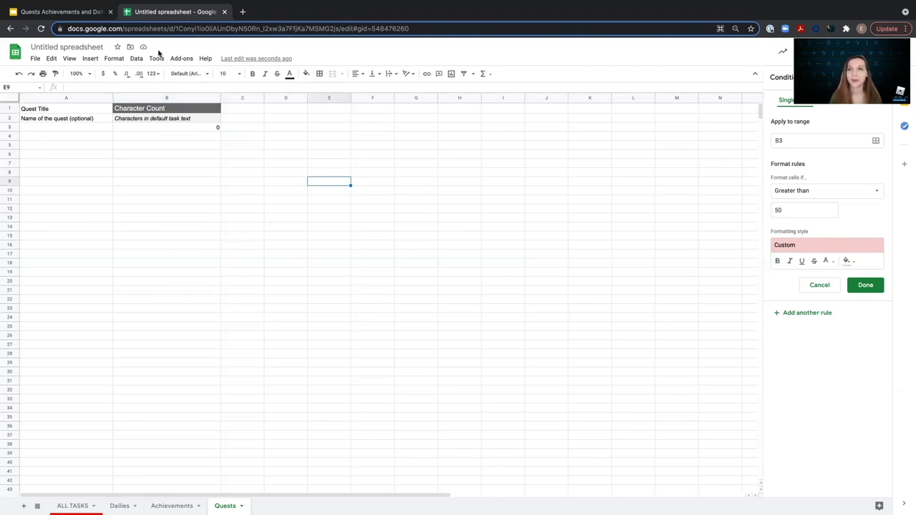
Widen column C, then enter "Flavor Text" in C1 and "Narrative or context for the quest (optional)" in C2.
{"action": "left_click", "coordinate": [247, 109]}
{"action": "left_click_drag", "start_coordinate": [265, 99], "coordinate": [303, 99]}
{"action": "type", "text": "Flavor Text"}
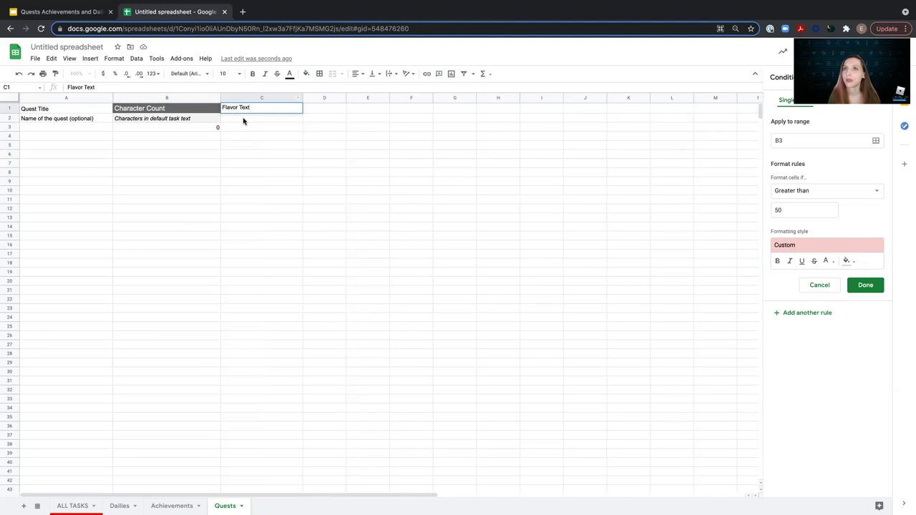
{"action": "left_click", "coordinate": [244, 120]}
{"action": "type", "text": "N"}
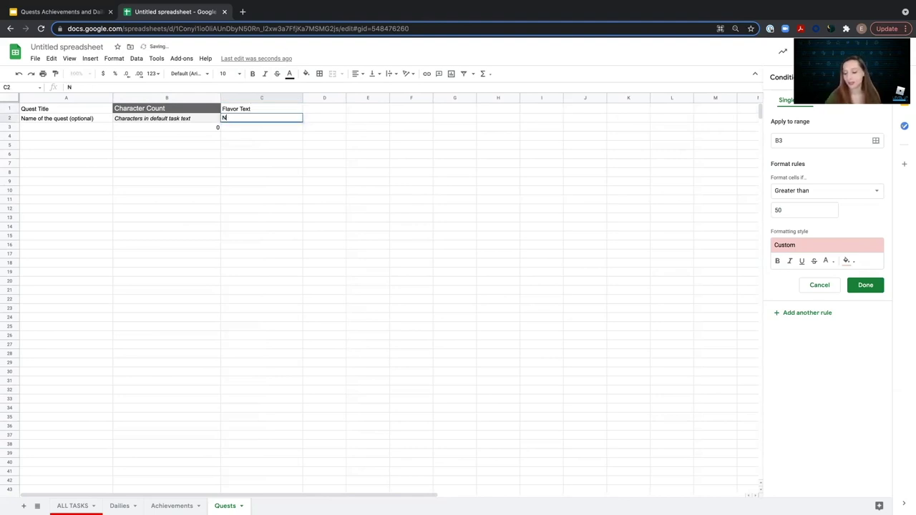
{"action": "type", "text": "arrative or context for the quest (optional)"}
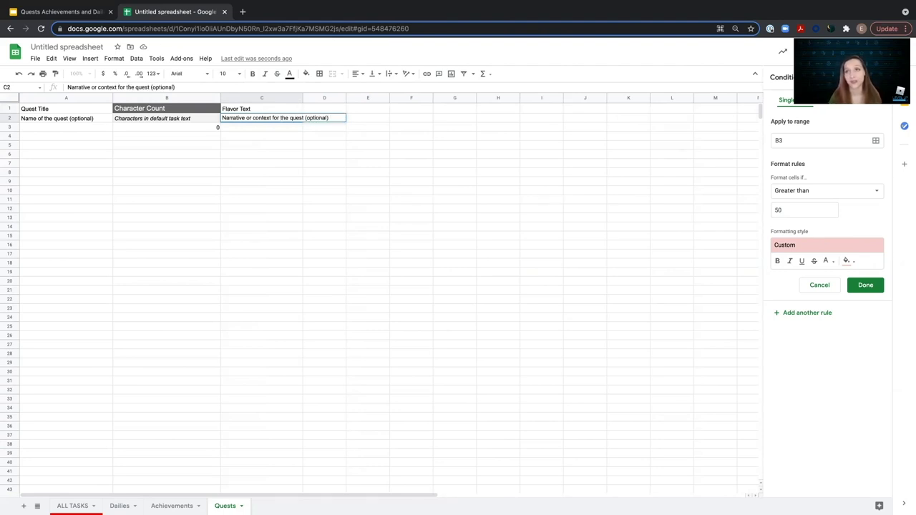
Wrap the text of the flavor text description in C2 of the Quests sheet.
{"action": "left_click", "coordinate": [284, 144]}
{"action": "left_click", "coordinate": [266, 117]}
{"action": "left_click", "coordinate": [390, 75]}
{"action": "left_click", "coordinate": [399, 91]}
{"action": "left_click", "coordinate": [358, 151]}
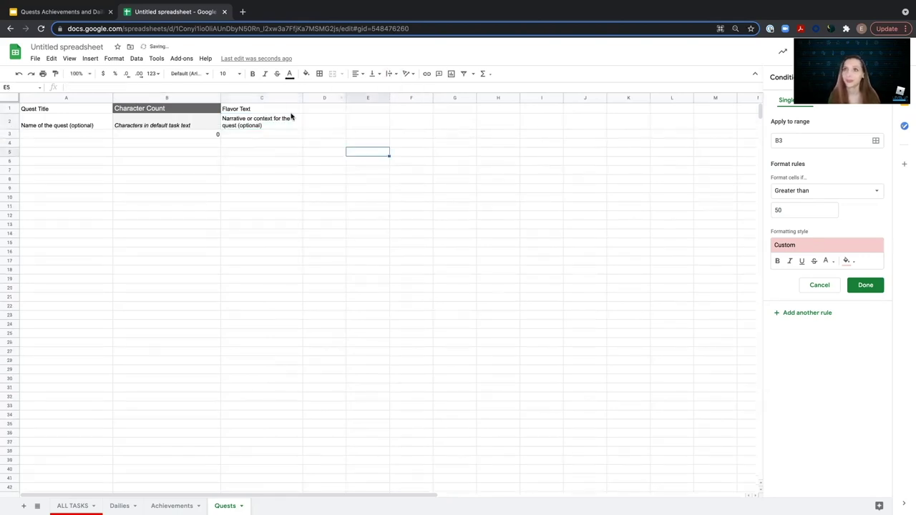
Widen column D and copy the Character Count cells B1:B3 into it, starting at D1.
{"action": "left_click_drag", "start_coordinate": [346, 98], "coordinate": [396, 97]}
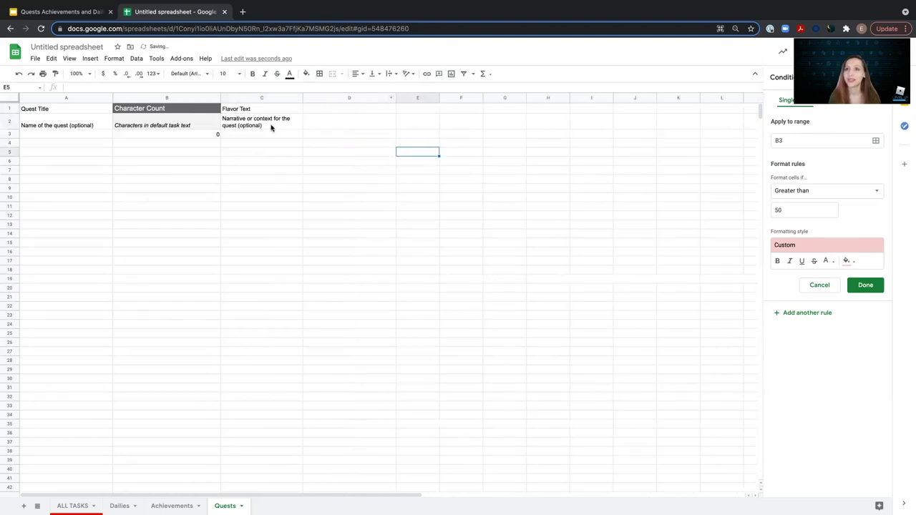
{"action": "left_click", "coordinate": [270, 127]}
{"action": "left_click_drag", "start_coordinate": [191, 106], "coordinate": [189, 133]}
{"action": "key", "text": "ctrl+c"}
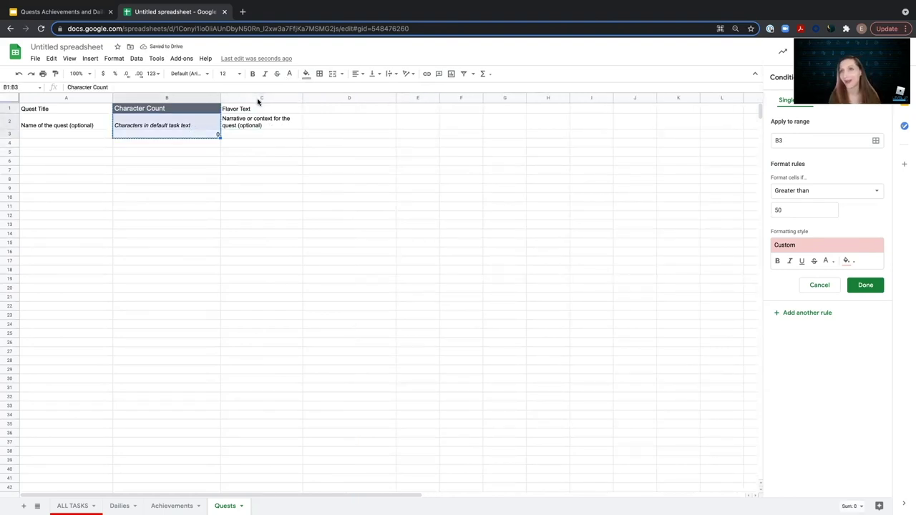
{"action": "left_click", "coordinate": [337, 111]}
{"action": "key", "text": "ctrl+v"}
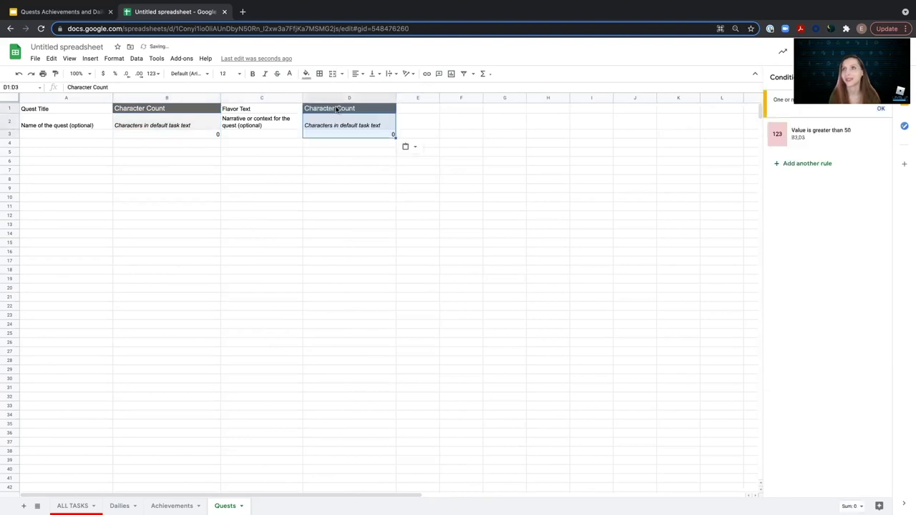
Widen column E, then enter "Trigger" in E1 and "The event that activates the quest" in E2.
{"action": "left_click", "coordinate": [431, 109]}
{"action": "left_click_drag", "start_coordinate": [440, 98], "coordinate": [474, 99]}
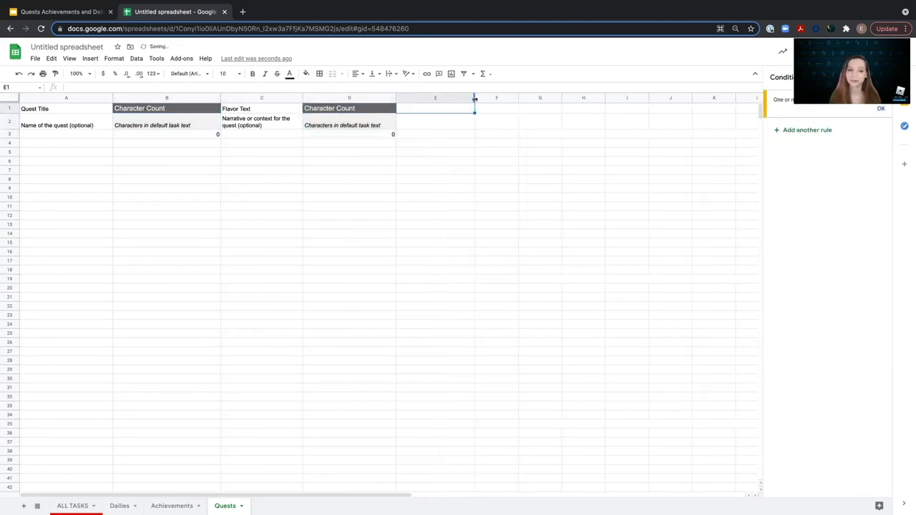
{"action": "left_click", "coordinate": [442, 138]}
{"action": "left_click", "coordinate": [435, 112]}
{"action": "type", "text": "Trigger"}
{"action": "left_click", "coordinate": [406, 123]}
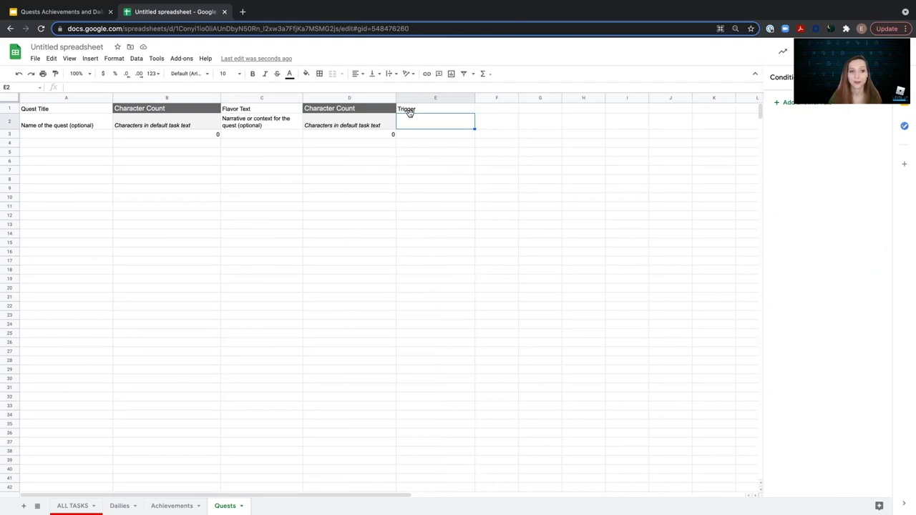
{"action": "type", "text": "The event"}
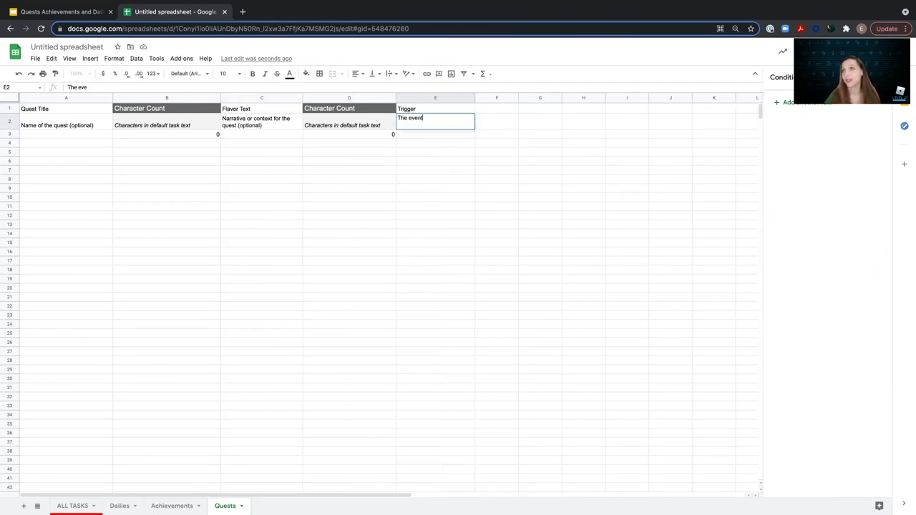
{"action": "type", "text": " that activates the quest"}
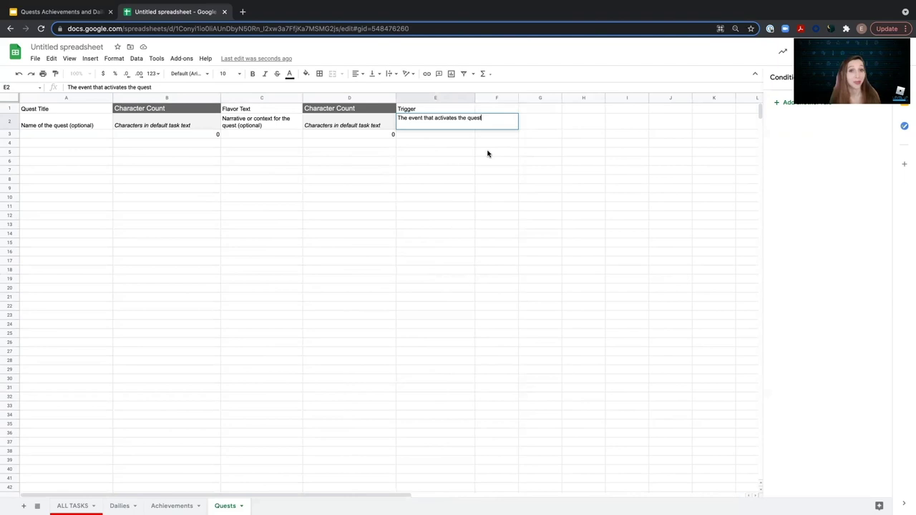
{"action": "left_click", "coordinate": [495, 127]}
Wrap the text of the trigger description in E2.
{"action": "left_click", "coordinate": [471, 122]}
{"action": "left_click", "coordinate": [388, 74]}
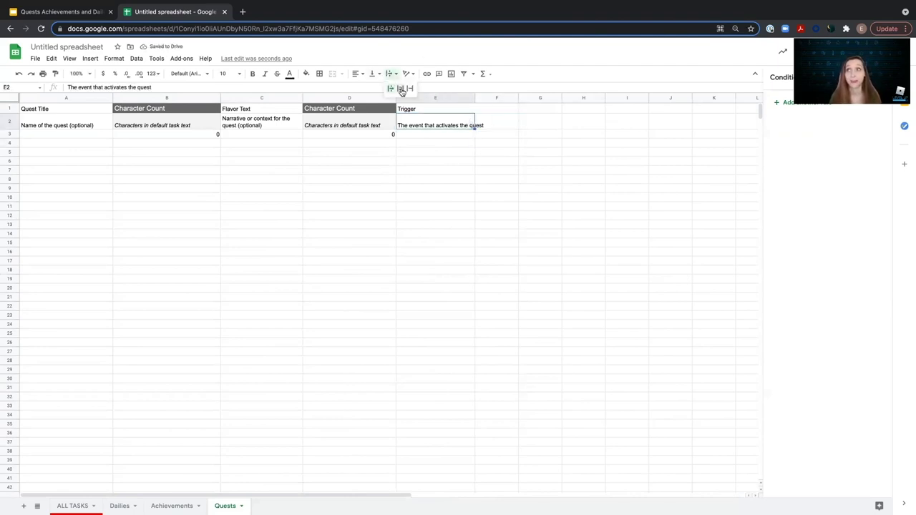
{"action": "left_click", "coordinate": [401, 91]}
{"action": "left_click", "coordinate": [439, 154]}
Widen column F, then copy the Default Task Text cells C1:C2 from the Achievements sheet and paste them into Quests at F1.
{"action": "left_click", "coordinate": [499, 110]}
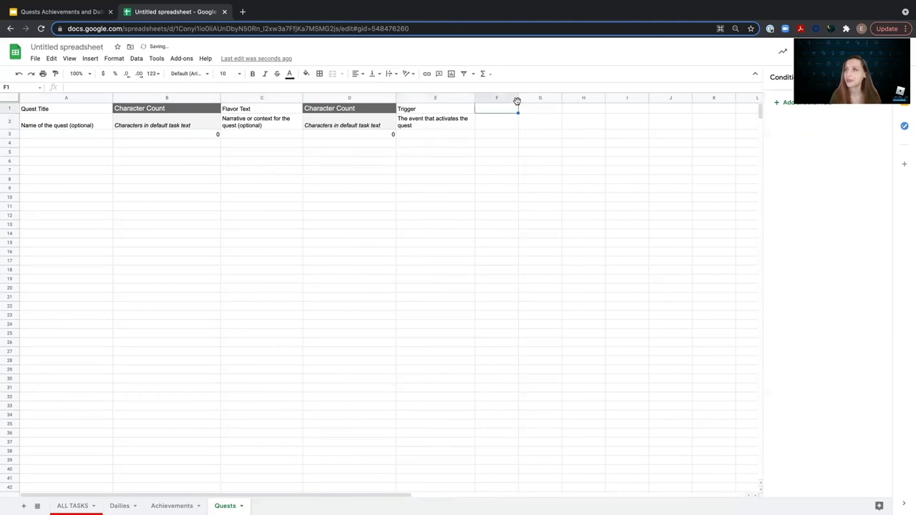
{"action": "left_click_drag", "start_coordinate": [518, 98], "coordinate": [539, 98]}
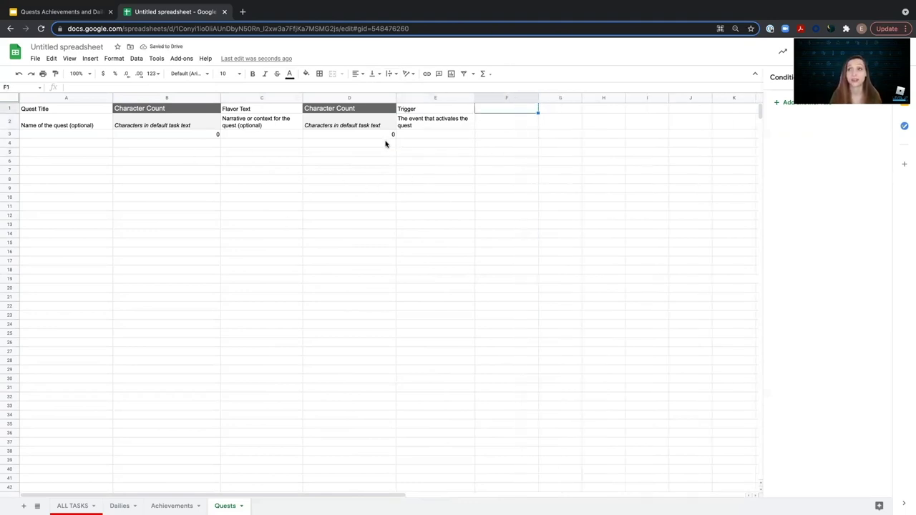
{"action": "left_click", "coordinate": [444, 121]}
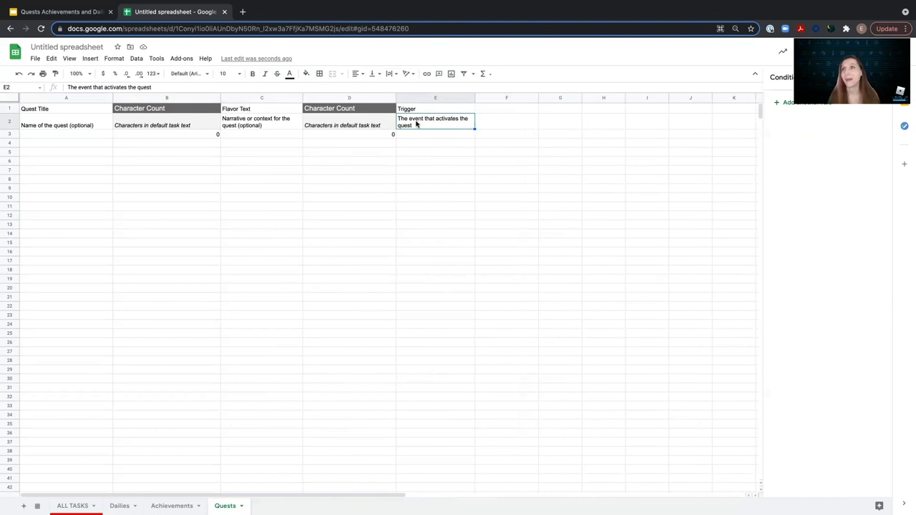
{"action": "left_click", "coordinate": [369, 136]}
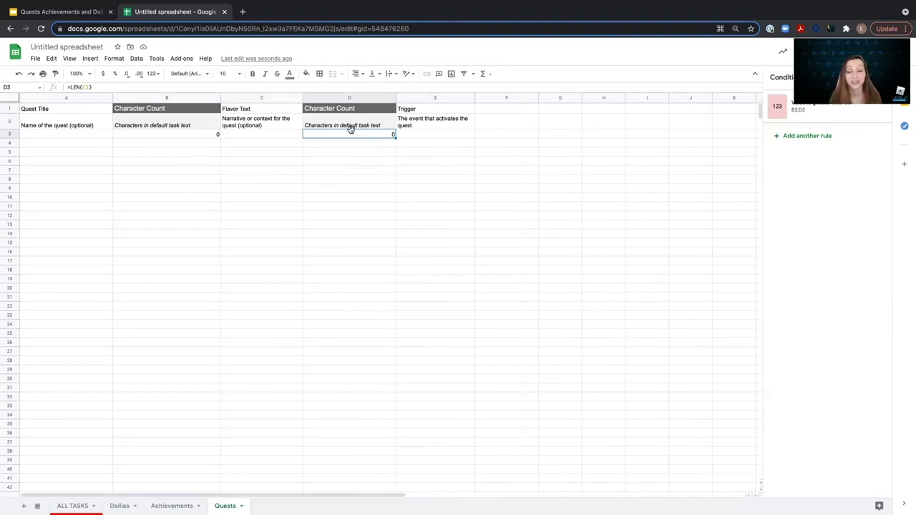
{"action": "left_click", "coordinate": [507, 109]}
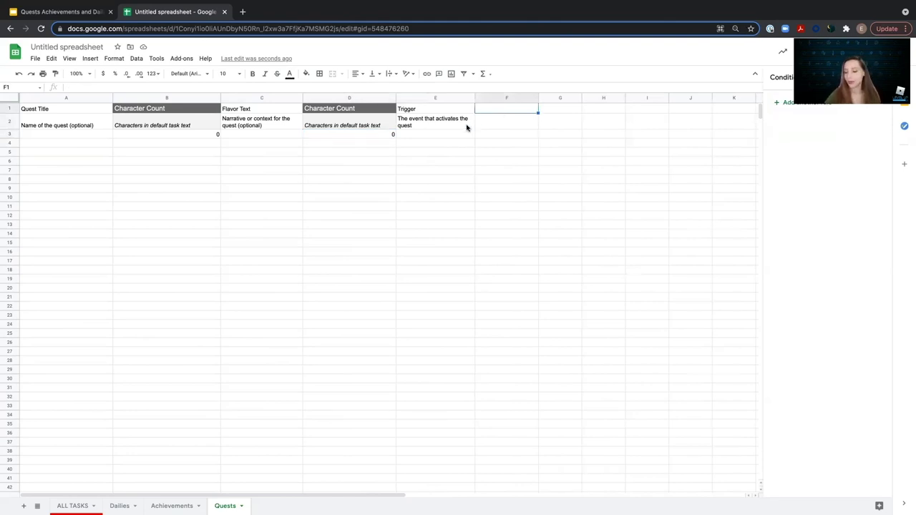
{"action": "left_click", "coordinate": [172, 506]}
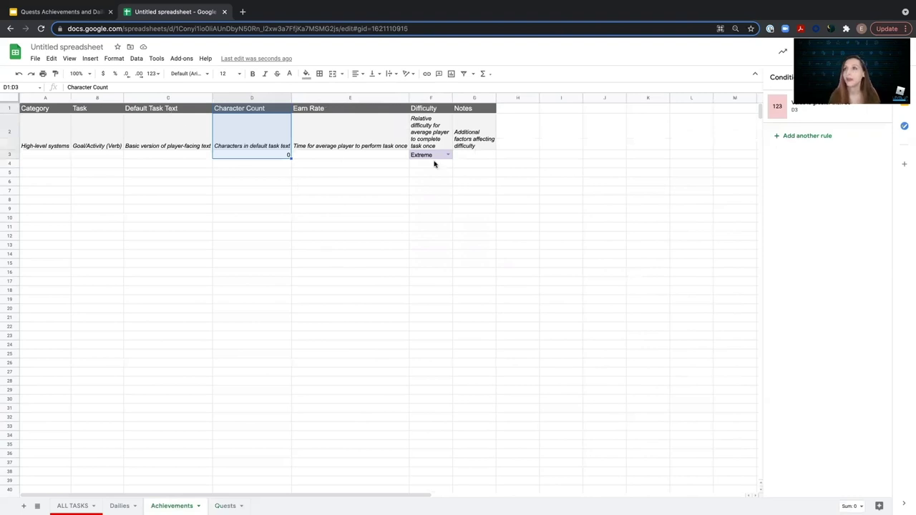
{"action": "left_click_drag", "start_coordinate": [174, 111], "coordinate": [170, 141]}
{"action": "key", "text": "ctrl+c"}
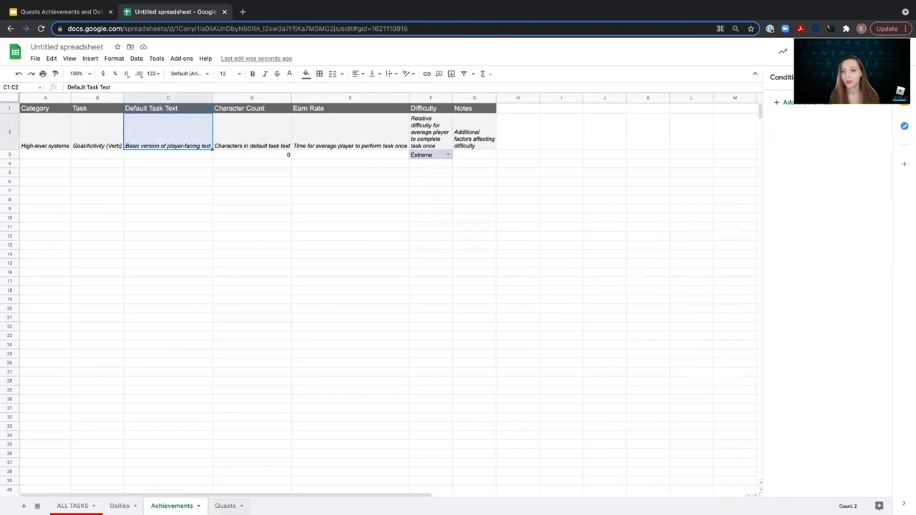
{"action": "left_click", "coordinate": [225, 506]}
{"action": "left_click", "coordinate": [503, 109]}
{"action": "key", "text": "ctrl+v"}
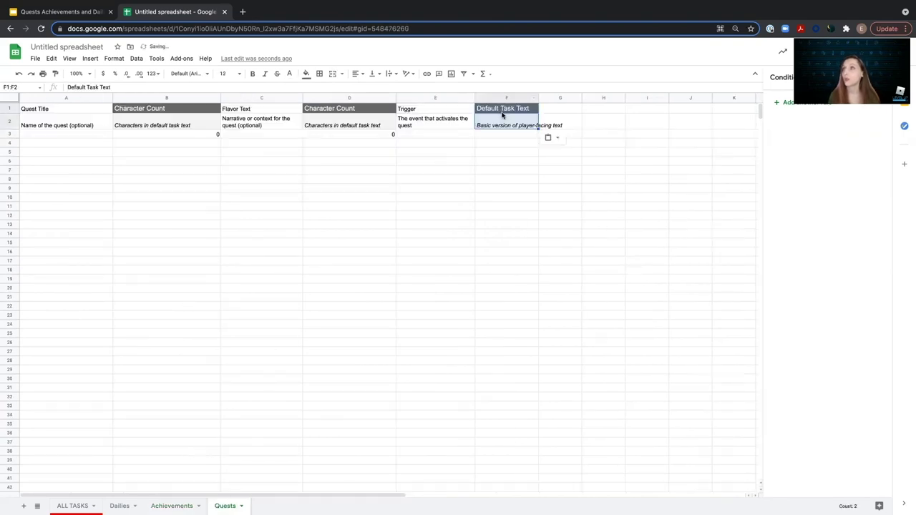
Wrap the text of the Default Task Text description in F2.
{"action": "left_click", "coordinate": [482, 161]}
{"action": "left_click", "coordinate": [488, 120]}
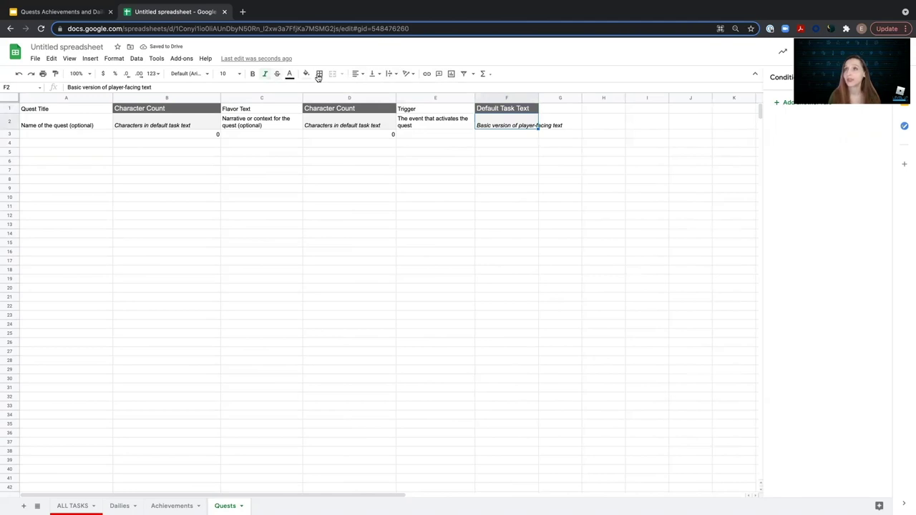
{"action": "left_click", "coordinate": [390, 73]}
{"action": "left_click", "coordinate": [401, 89]}
{"action": "left_click", "coordinate": [492, 135]}
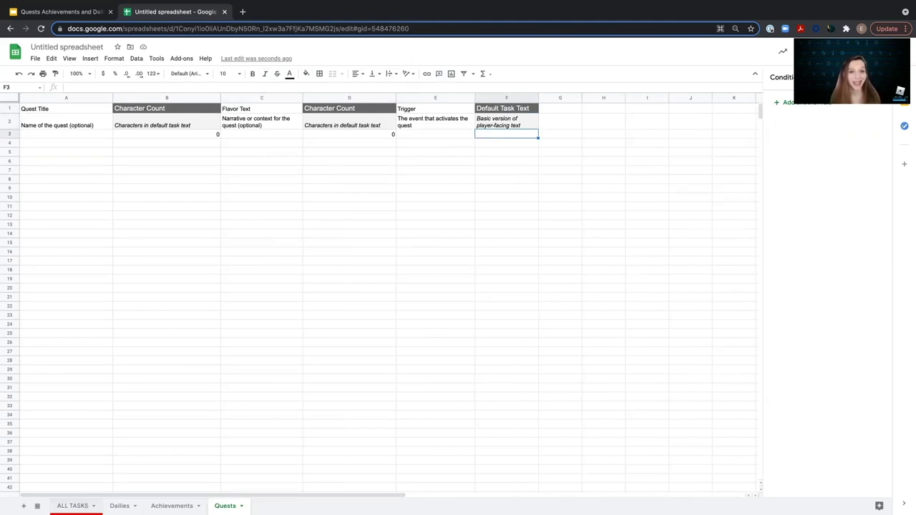
Widen column G, then enter "Task Text" in G1 and "Now with improved flavor!" in G2.
{"action": "left_click", "coordinate": [560, 109]}
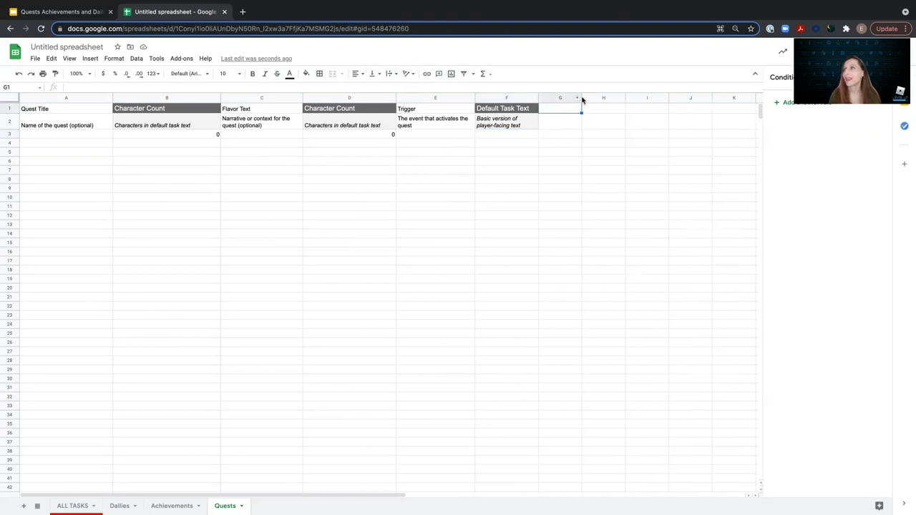
{"action": "left_click_drag", "start_coordinate": [582, 99], "coordinate": [624, 99]}
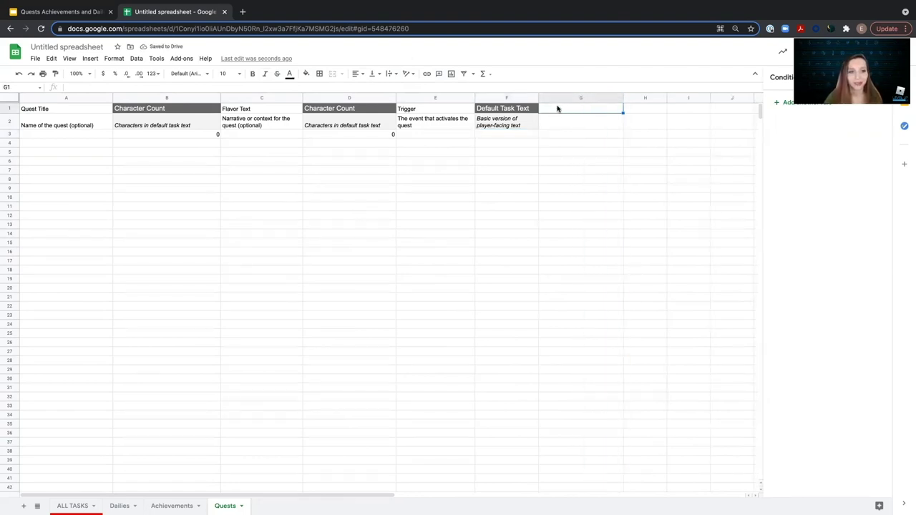
{"action": "type", "text": "Task"}
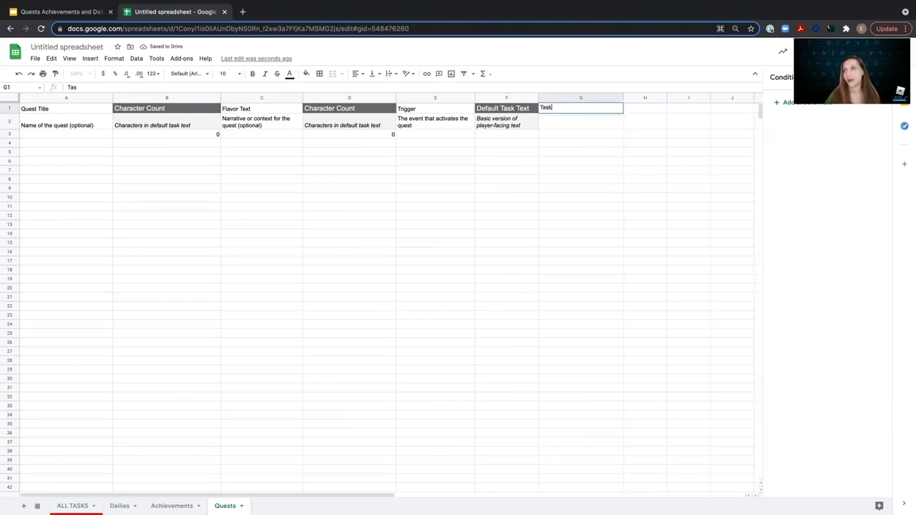
{"action": "type", "text": " Text"}
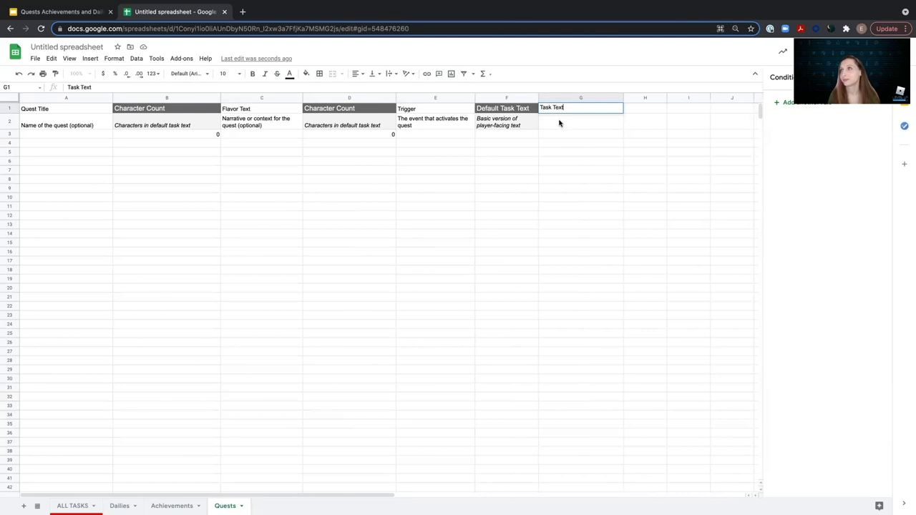
{"action": "left_click", "coordinate": [560, 123]}
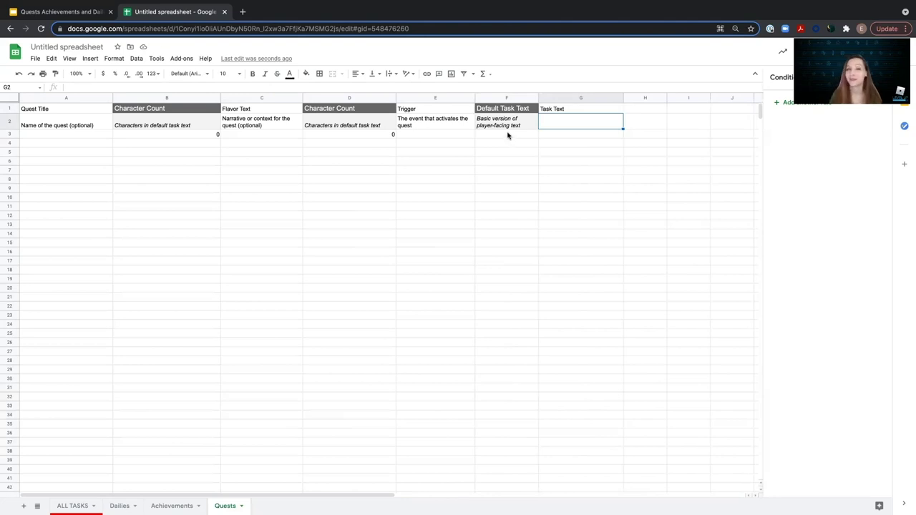
{"action": "type", "text": "Now with improve"}
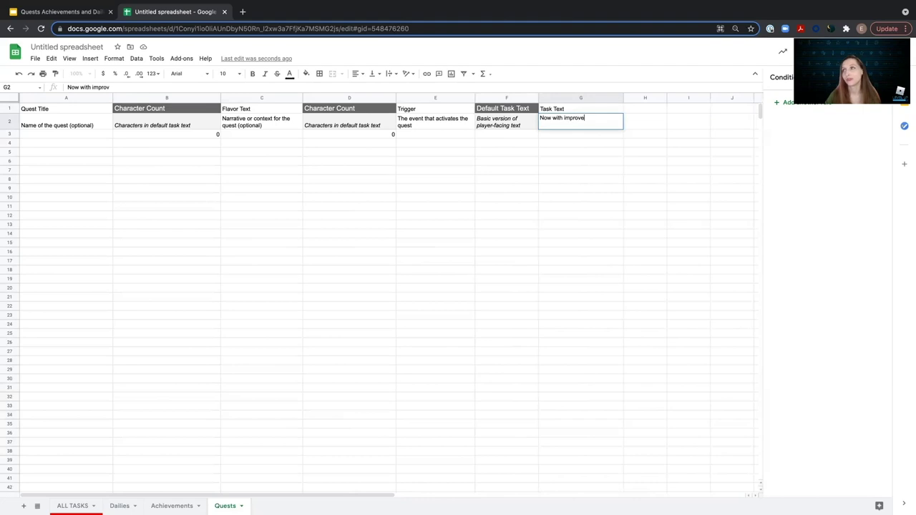
{"action": "type", "text": "d flavor!"}
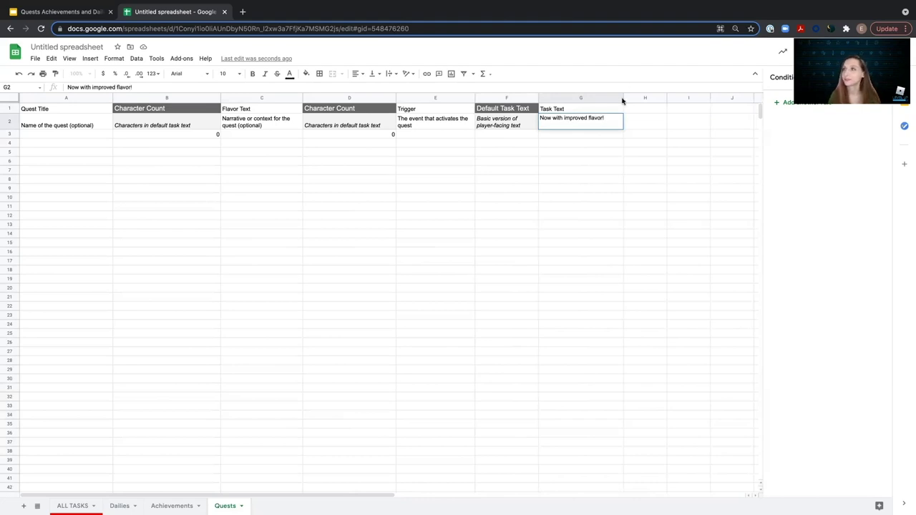
{"action": "left_click", "coordinate": [565, 161]}
Widen column H and copy the Character Count cells D1:D3 into it, starting at H1.
{"action": "left_click_drag", "start_coordinate": [715, 98], "coordinate": [715, 98]}
{"action": "left_click", "coordinate": [580, 128]}
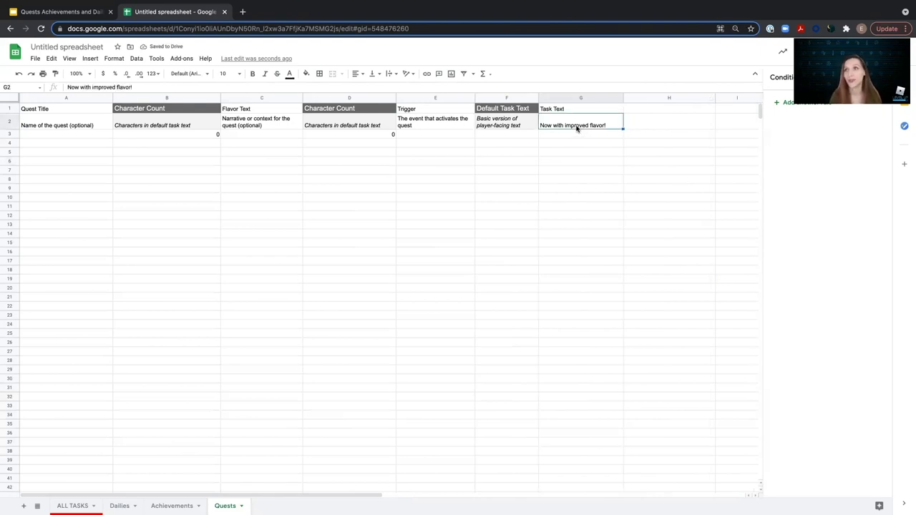
{"action": "left_click_drag", "start_coordinate": [373, 109], "coordinate": [372, 134]}
{"action": "key", "text": "ctrl+c"}
{"action": "left_click", "coordinate": [629, 109]}
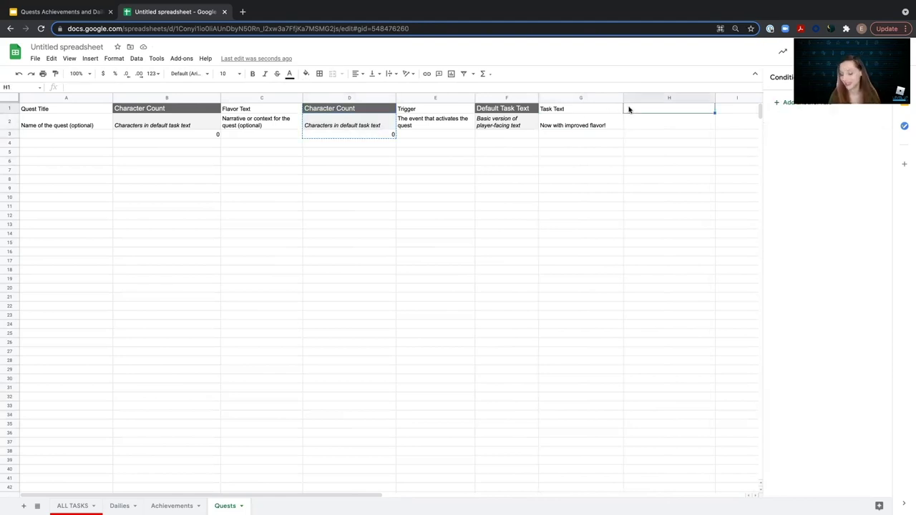
{"action": "key", "text": "ctrl+v"}
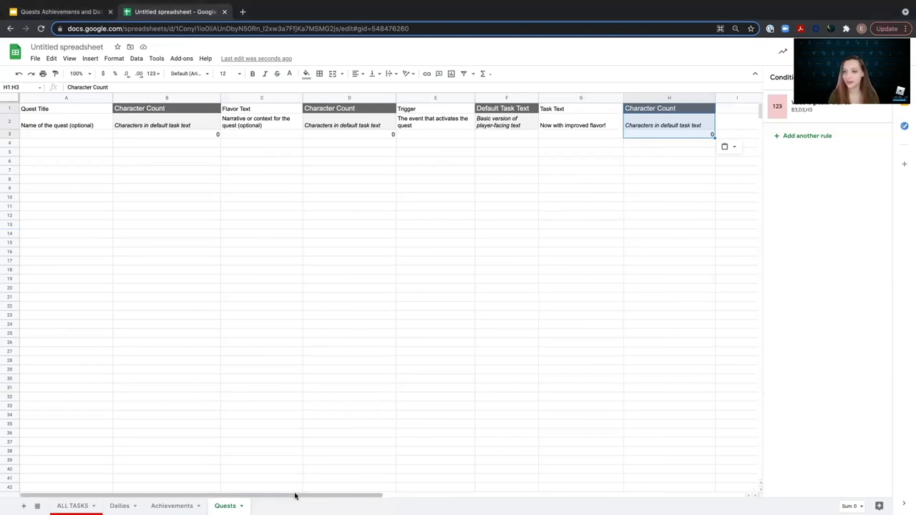
Widen column I, then copy the Difficulty cells F1:F3 from the Achievements sheet and paste them into Quests at I1.
{"action": "left_click_drag", "start_coordinate": [294, 495], "coordinate": [404, 490]}
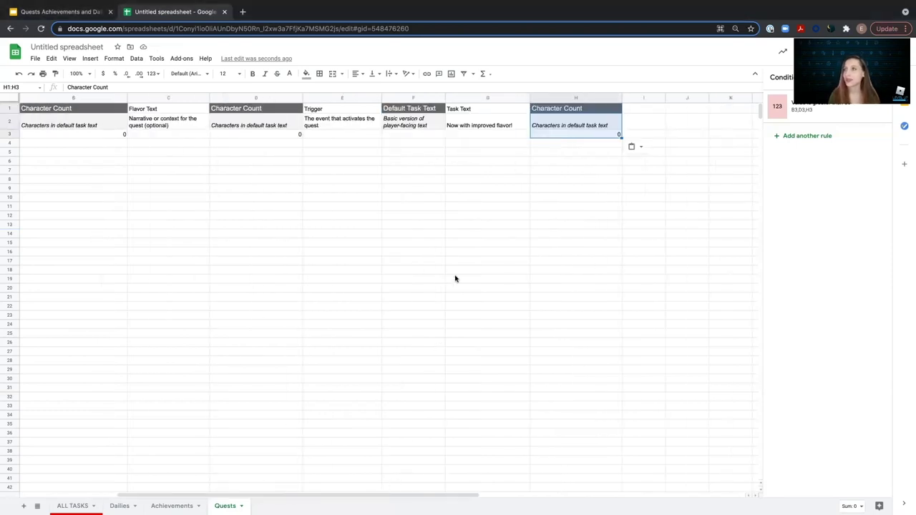
{"action": "left_click", "coordinate": [642, 244]}
{"action": "left_click", "coordinate": [647, 109]}
{"action": "left_click_drag", "start_coordinate": [663, 103], "coordinate": [703, 103]}
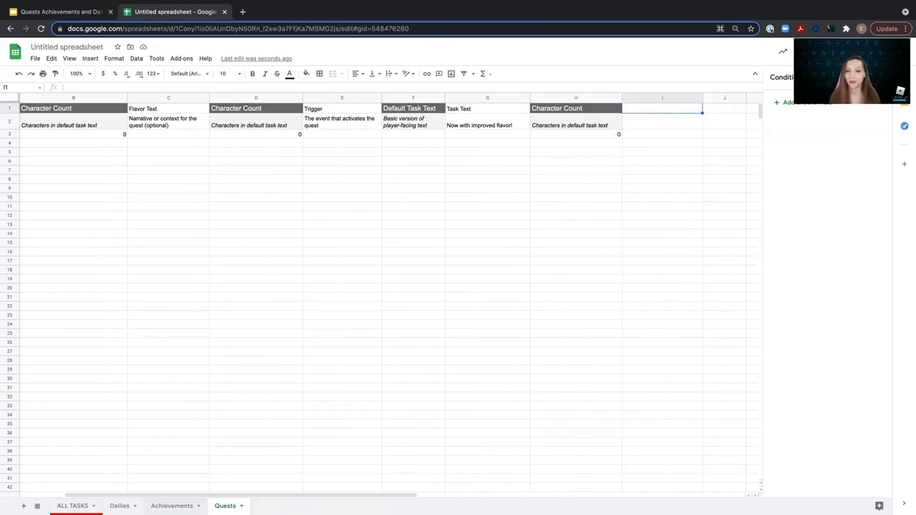
{"action": "key", "text": "ctrl+shift+Page_Up"}
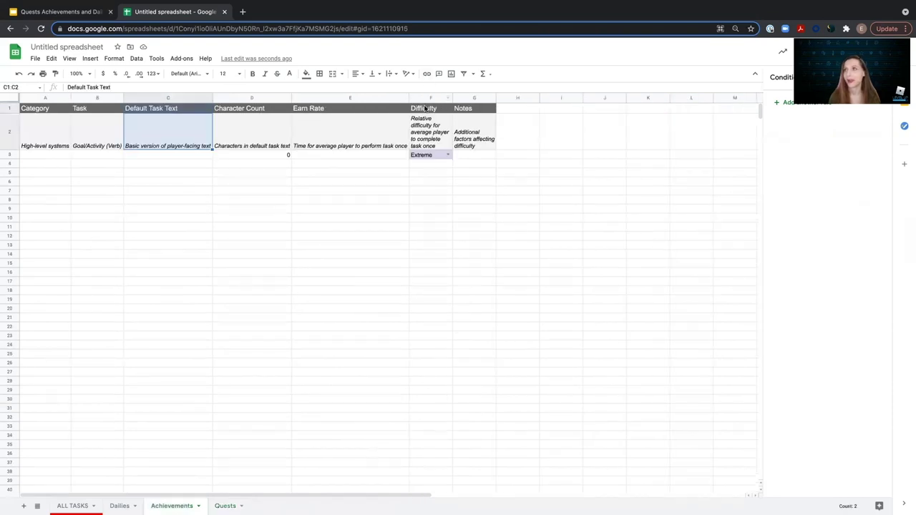
{"action": "left_click_drag", "start_coordinate": [425, 108], "coordinate": [424, 157]}
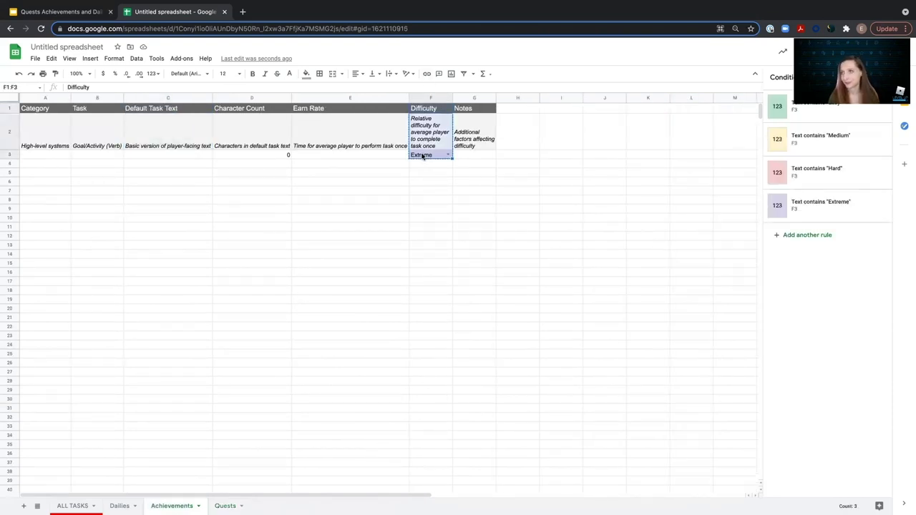
{"action": "key", "text": "ctrl+shift+Page_Down"}
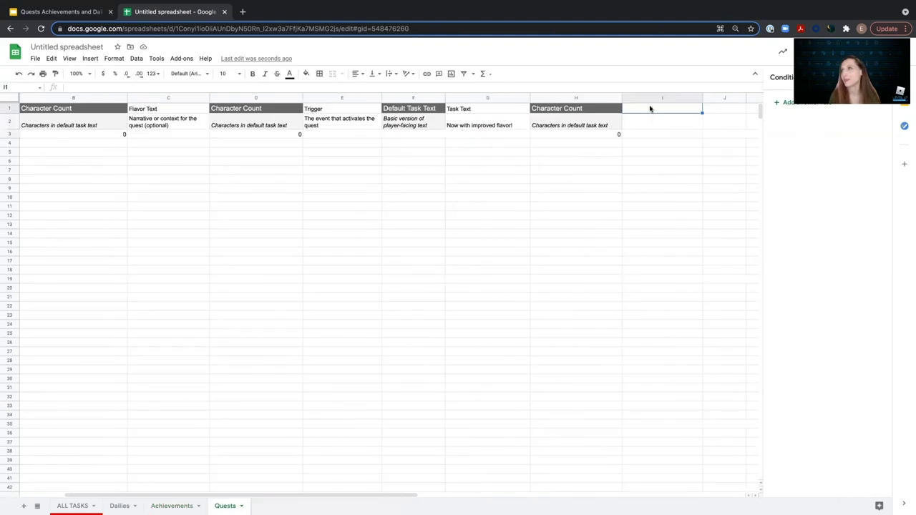
{"action": "key", "text": "ctrl+v"}
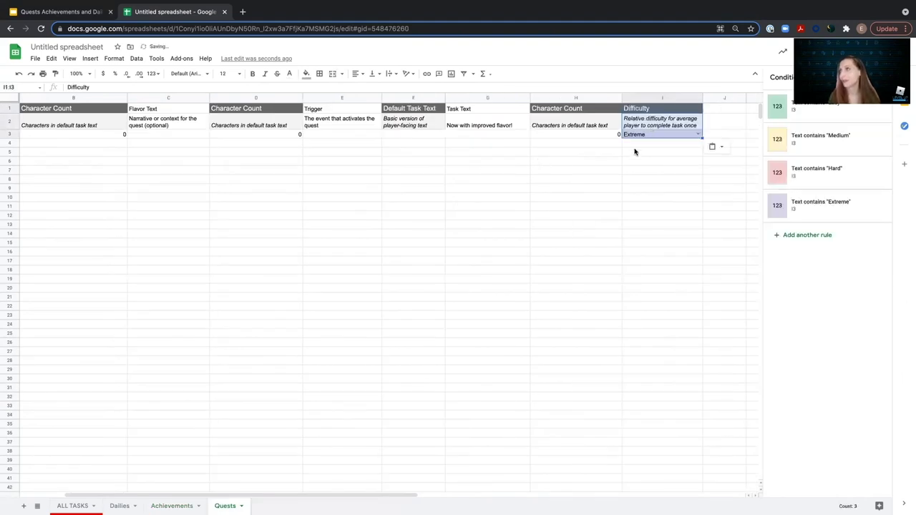
{"action": "left_click", "coordinate": [634, 150]}
{"action": "left_click", "coordinate": [633, 135]}
{"action": "left_click", "coordinate": [566, 152]}
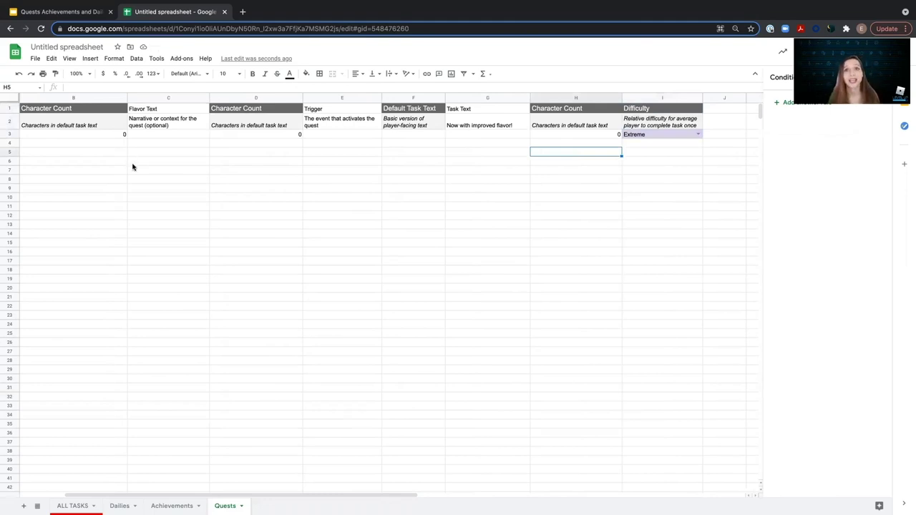
{"action": "left_click", "coordinate": [670, 153]}
{"action": "left_click", "coordinate": [664, 137]}
{"action": "left_click", "coordinate": [657, 147]}
{"action": "left_click", "coordinate": [641, 172]}
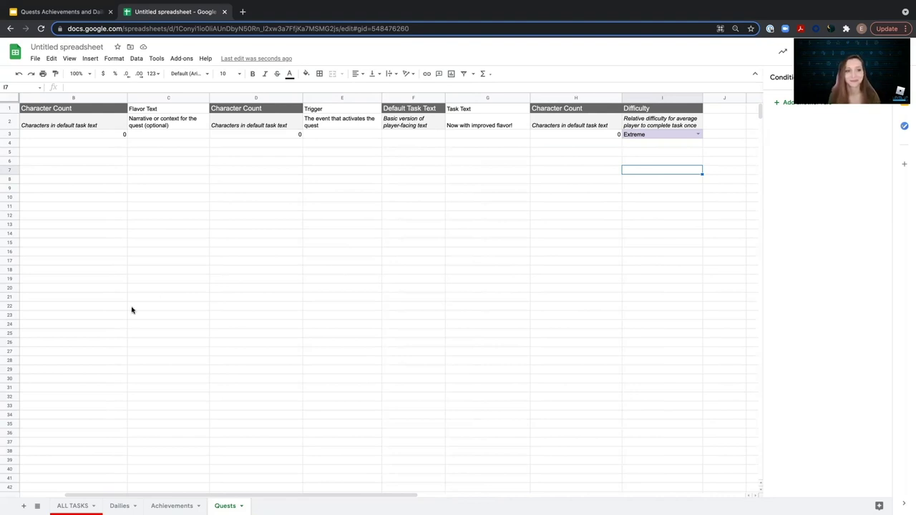
{"action": "left_click", "coordinate": [413, 209]}
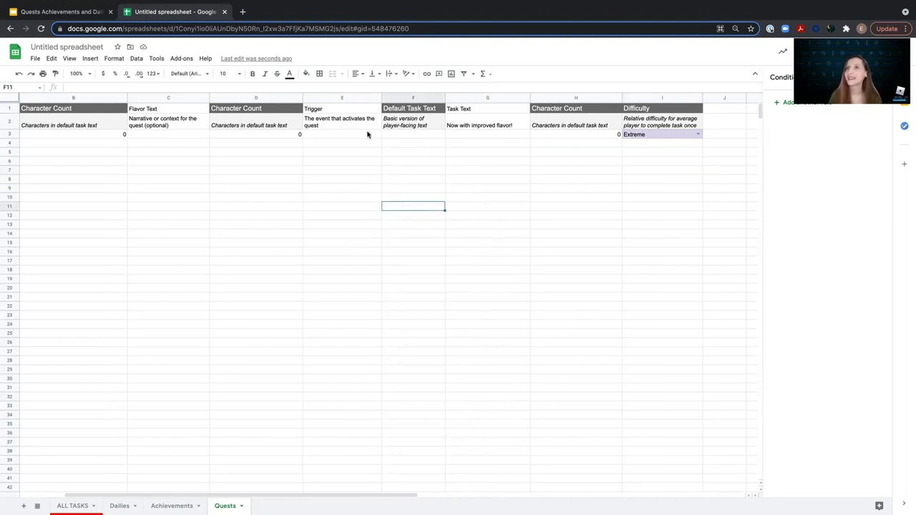